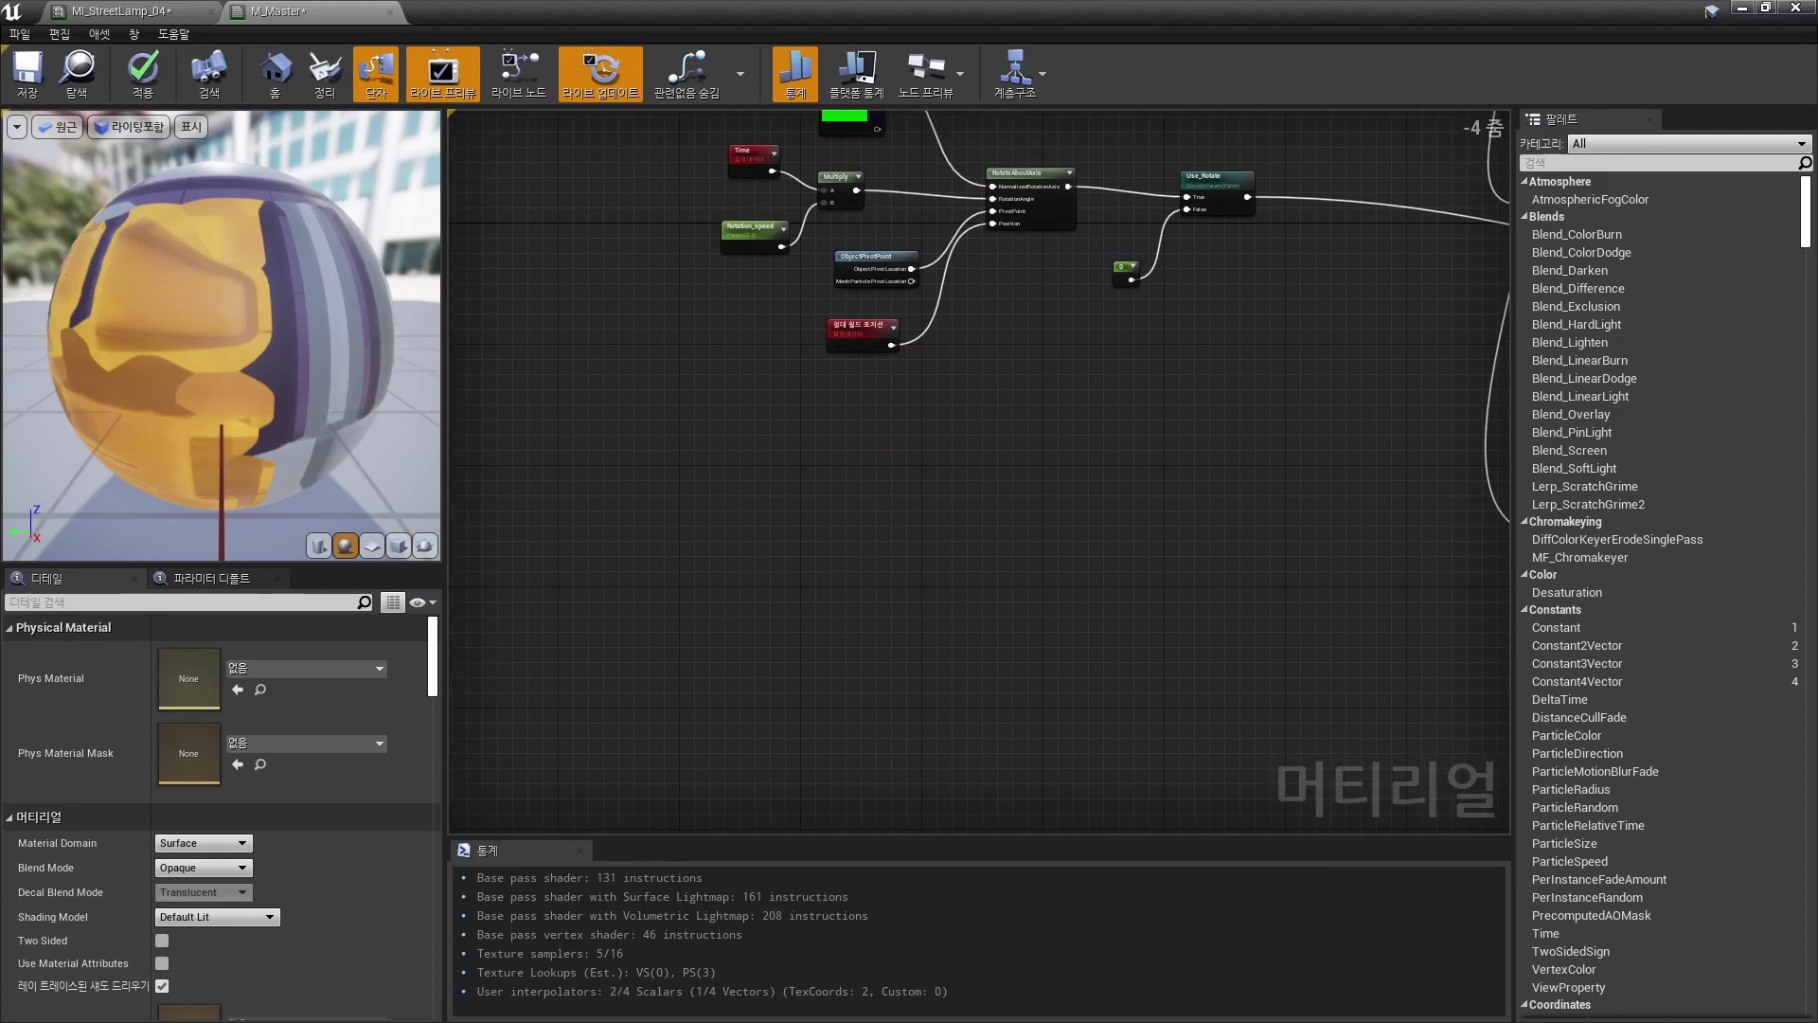
Step: Add a Time node and a Multiply node to the empty graph area below the rotation nodes
right_click(683, 476)
type("time")
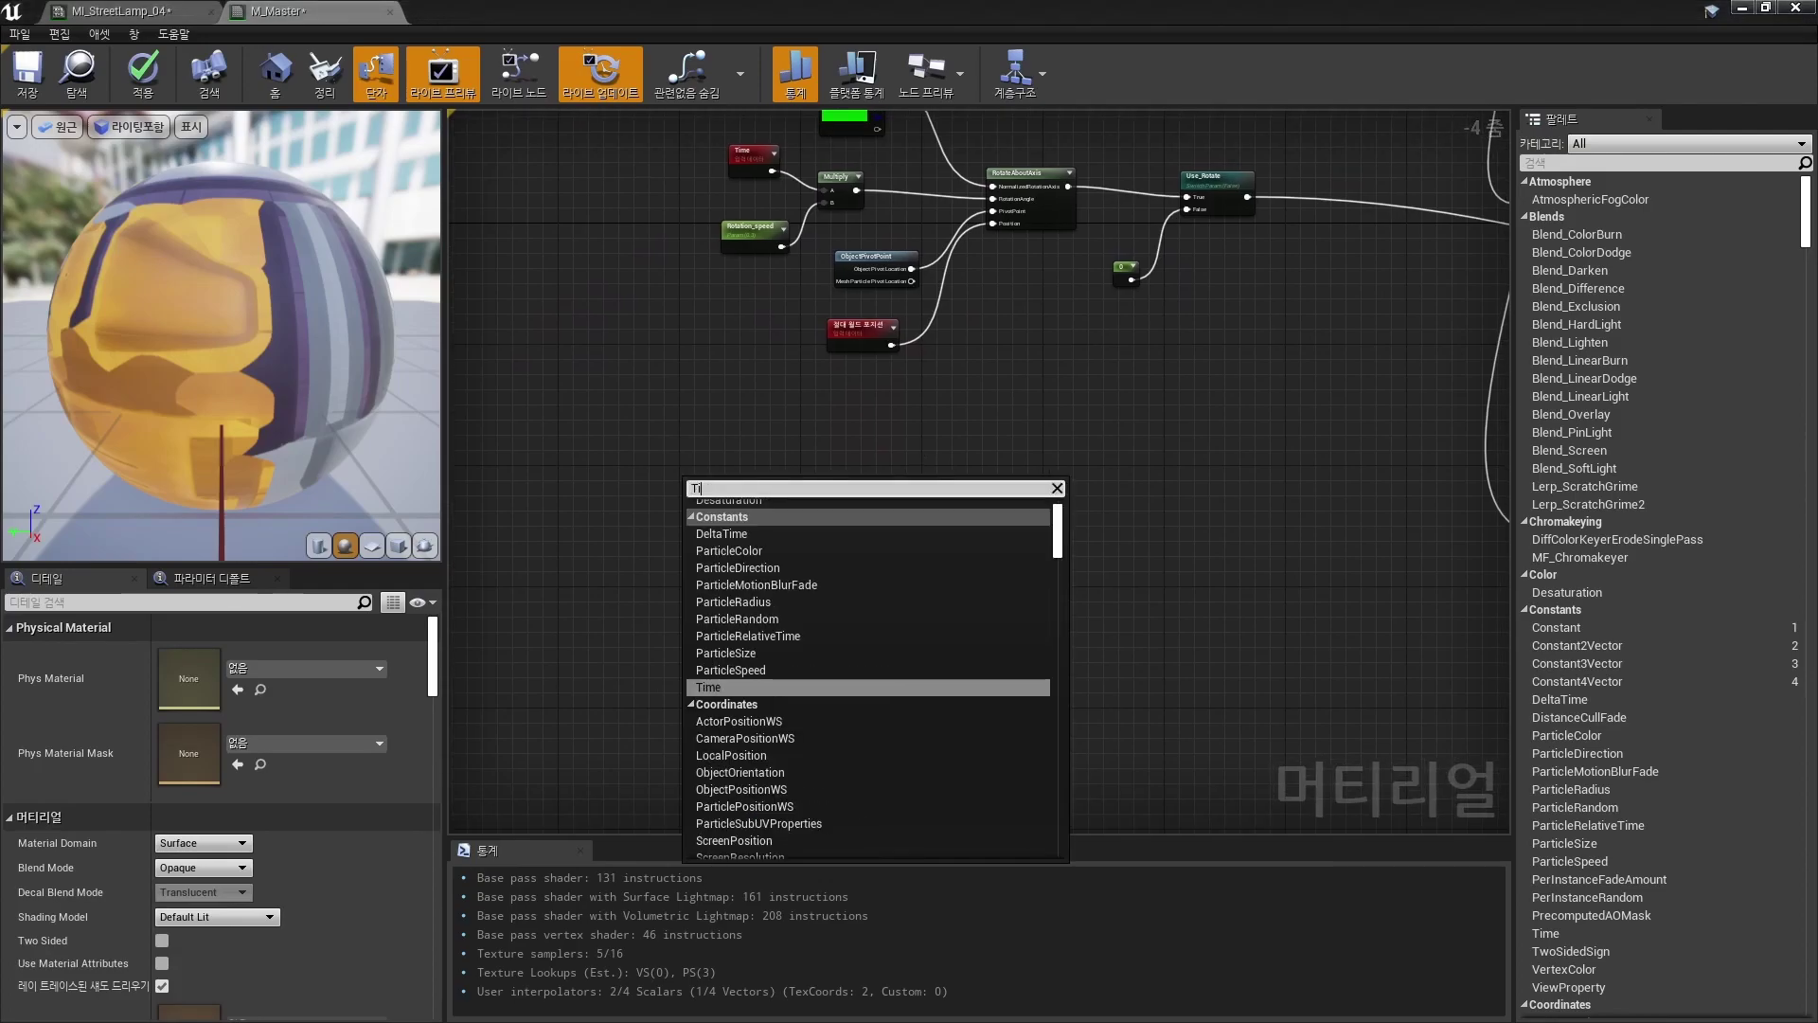
key("Return")
scroll(802, 511, "up", 2)
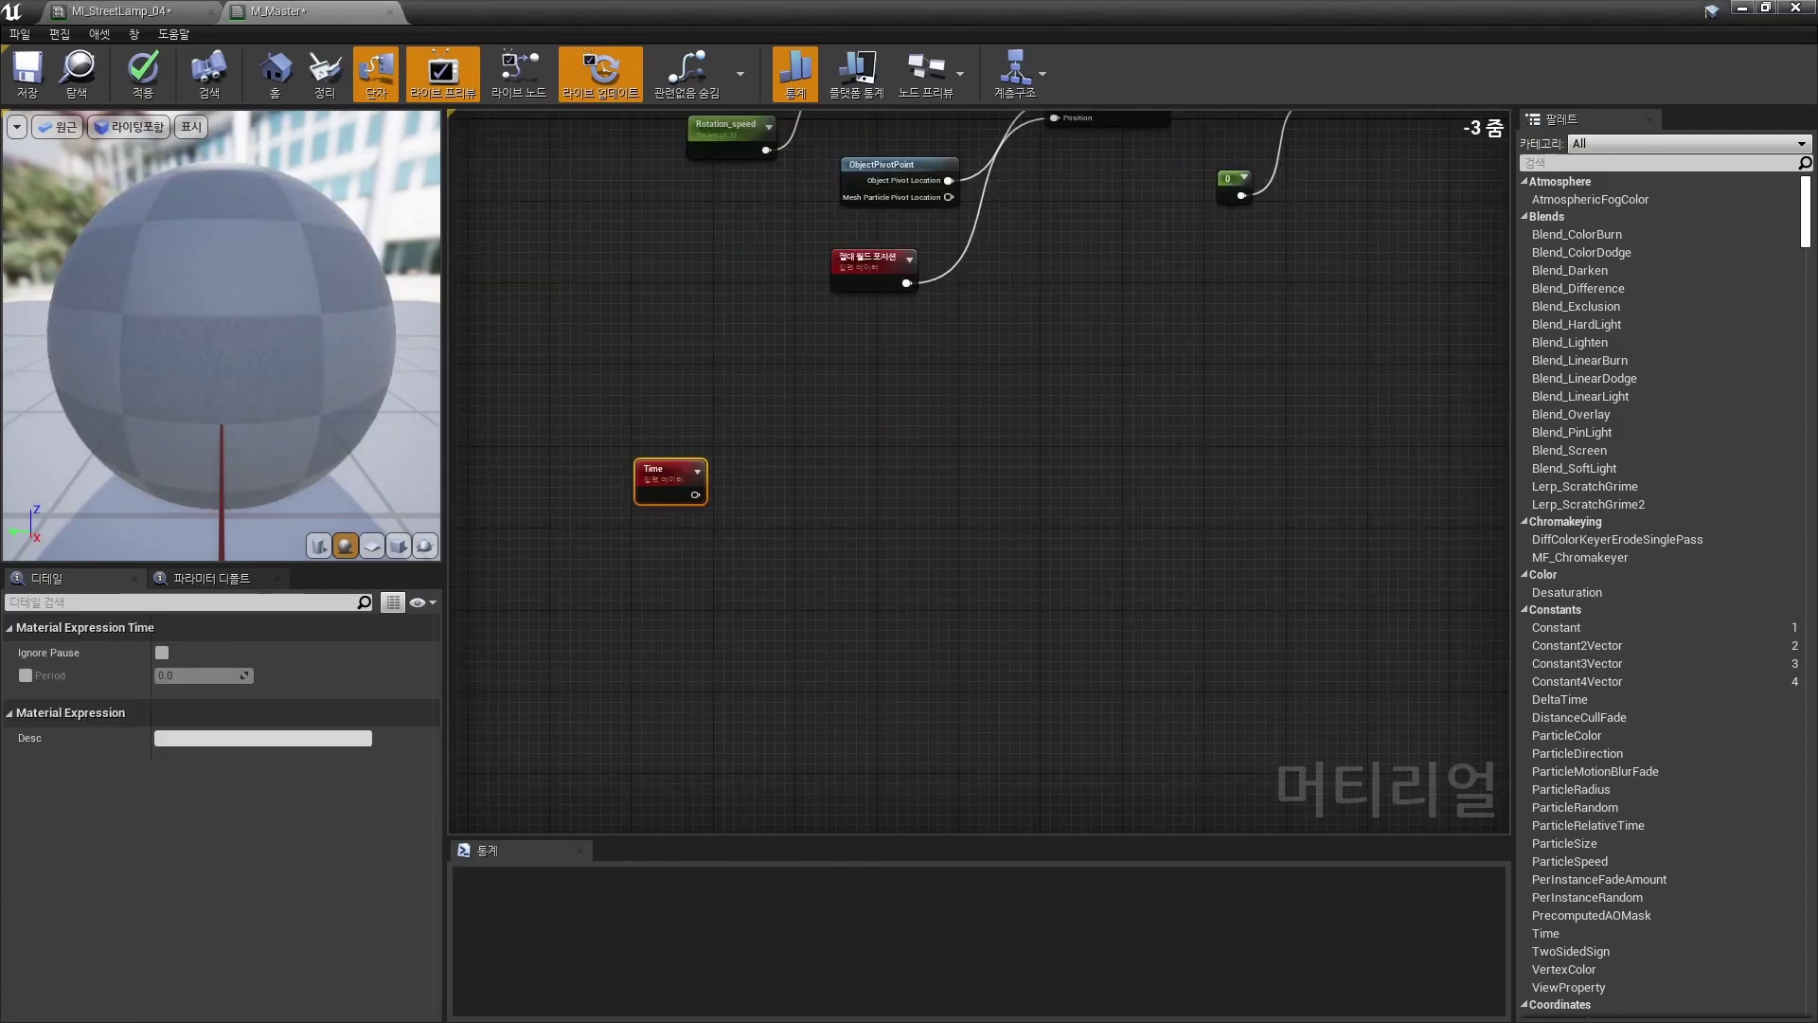
left_click(786, 494)
key("m")
left_click(764, 472)
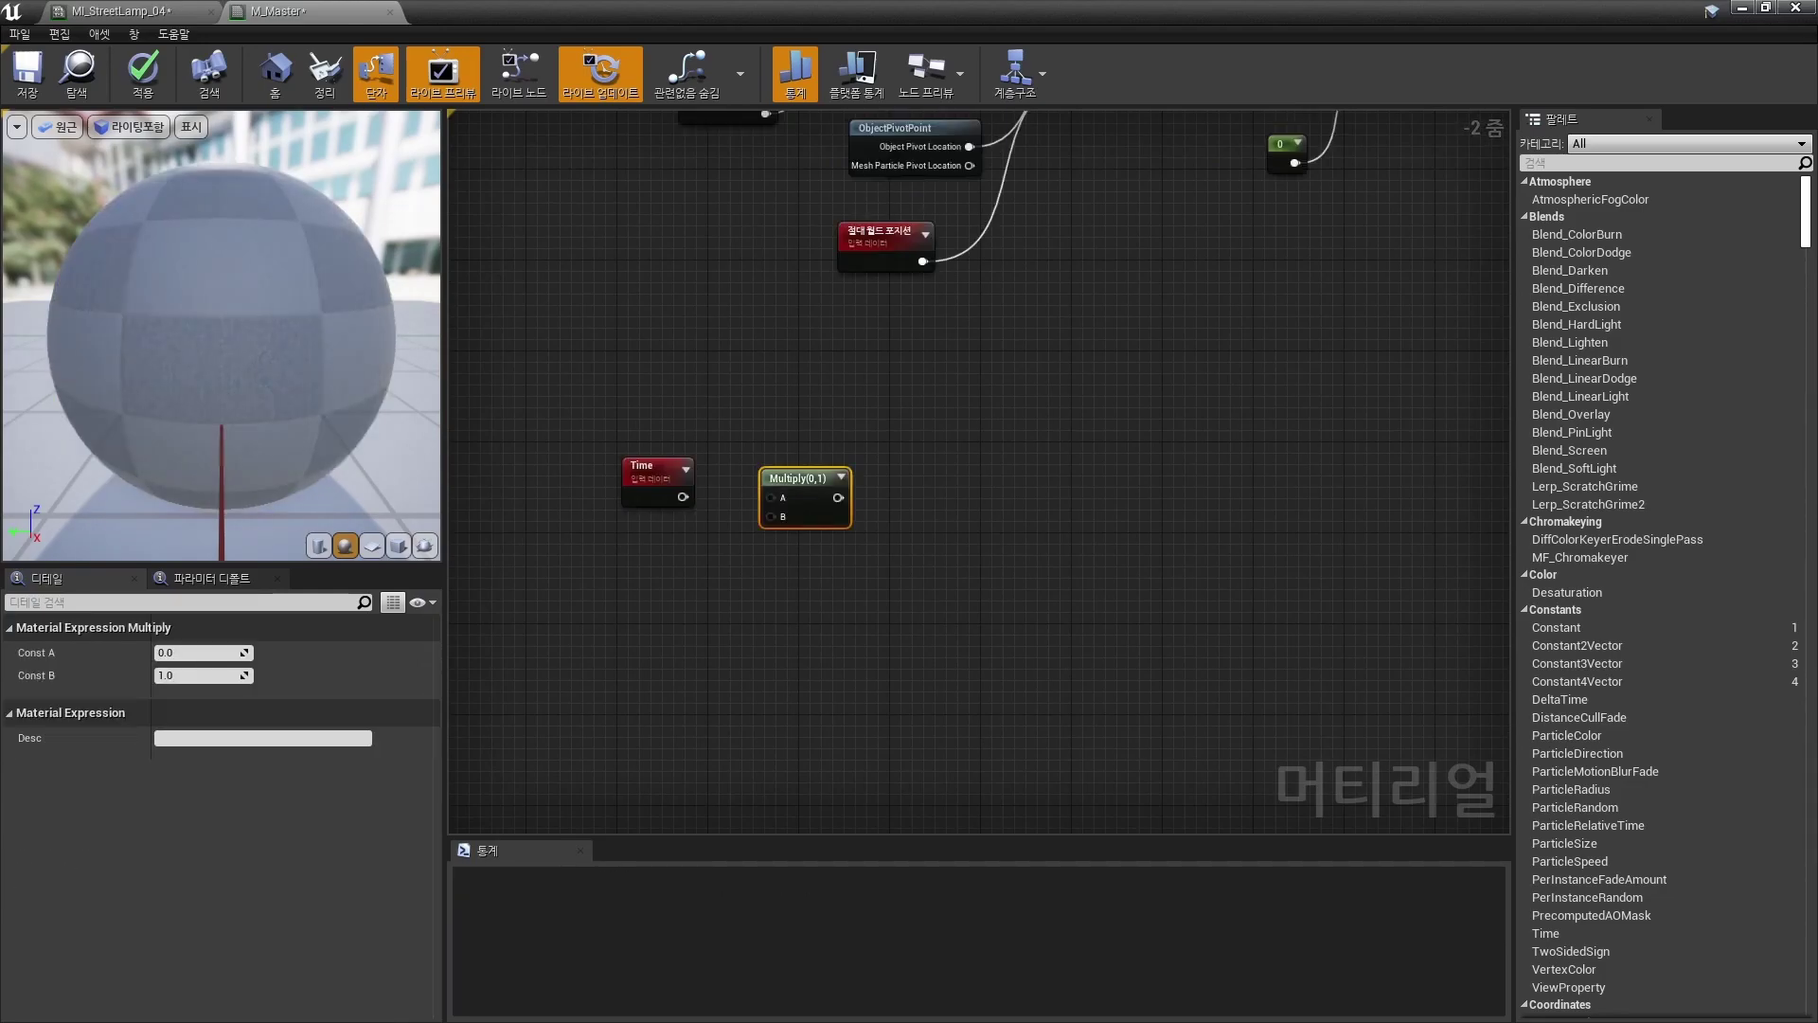
Step: Feed Time and a new constant into the Multiply, converting the constant to a parameter named Shake_Time
left_click(662, 597)
left_click_drag(677, 612, 771, 497)
right_click(666, 593)
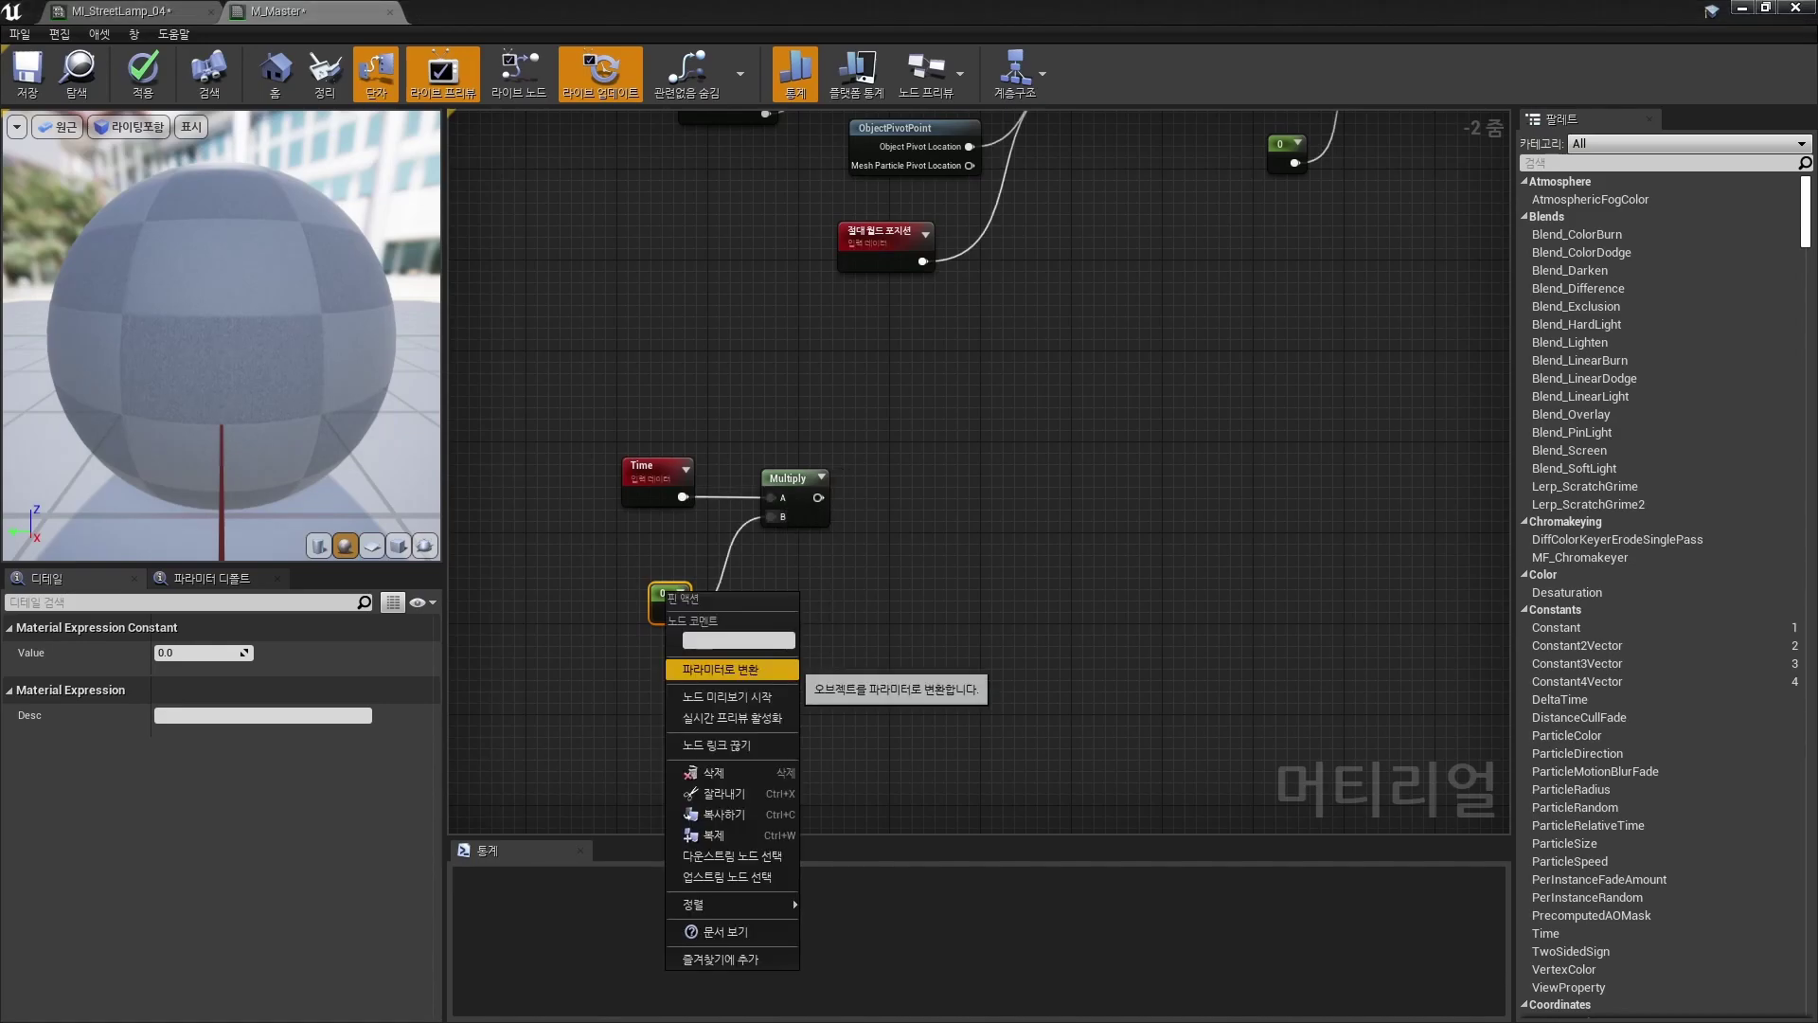
left_click(719, 669)
type("S")
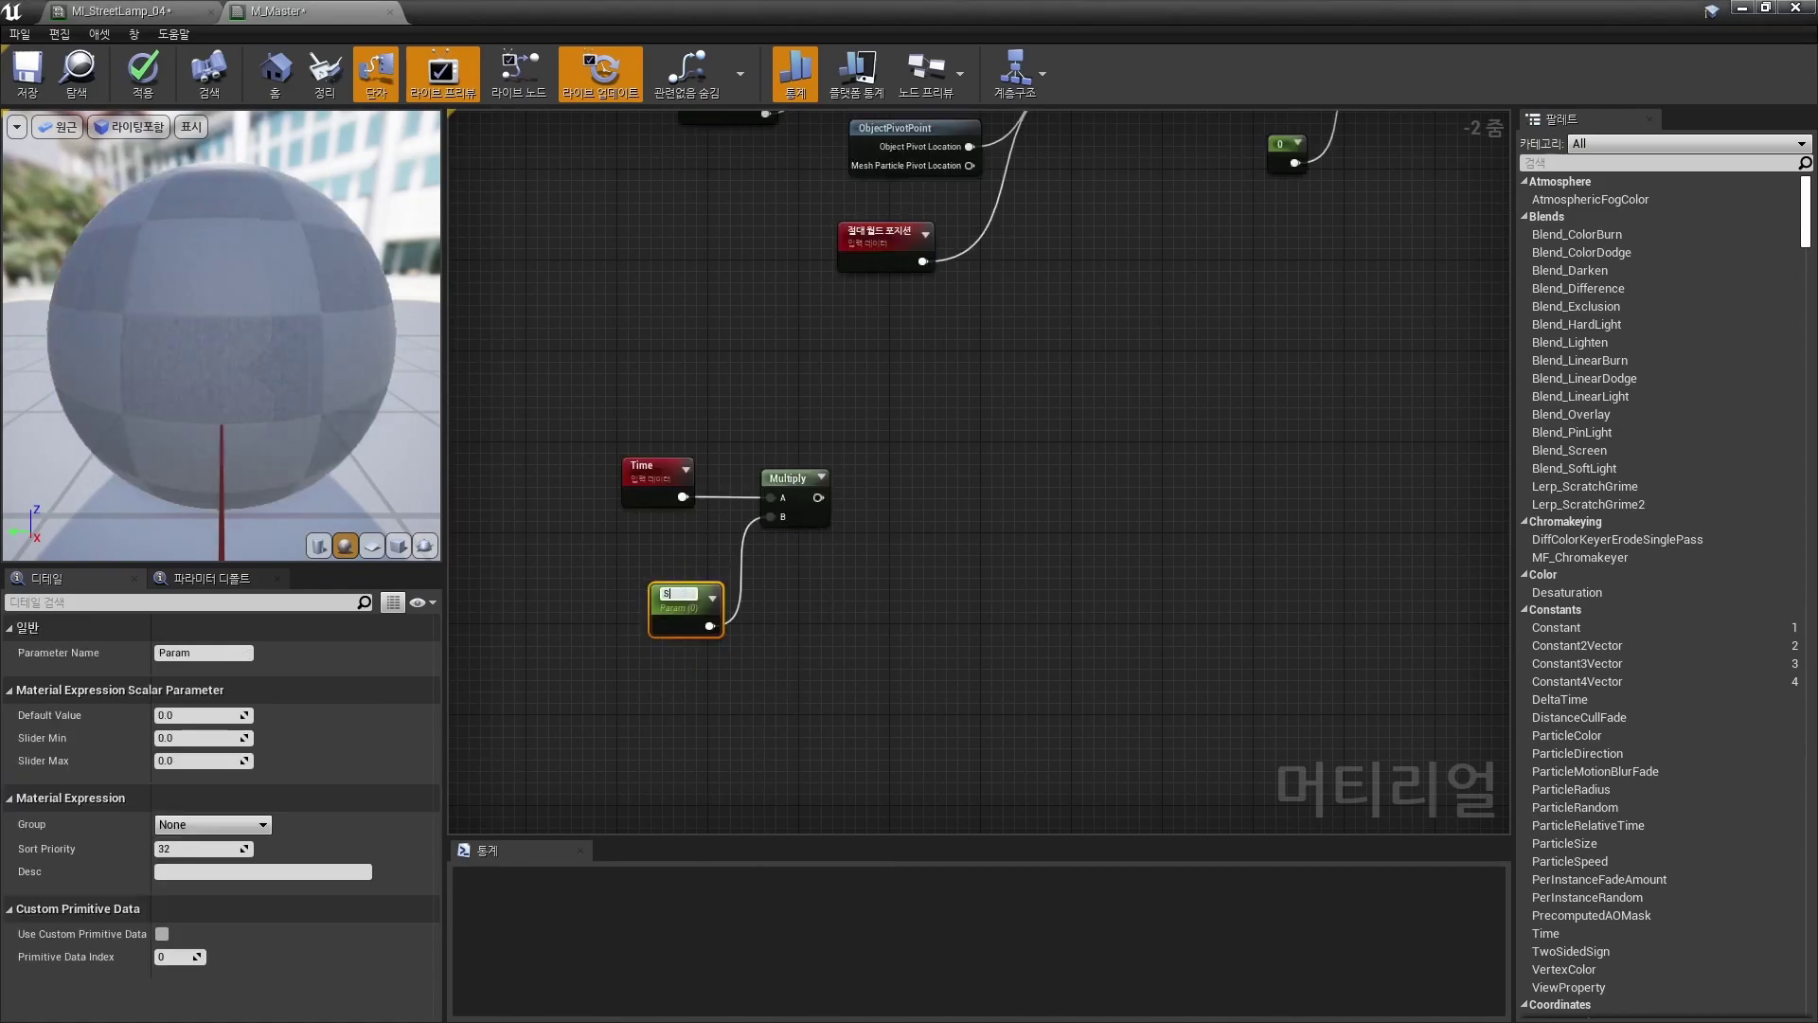
type("hake_Time")
key("Return")
left_click_drag(701, 597, 657, 557)
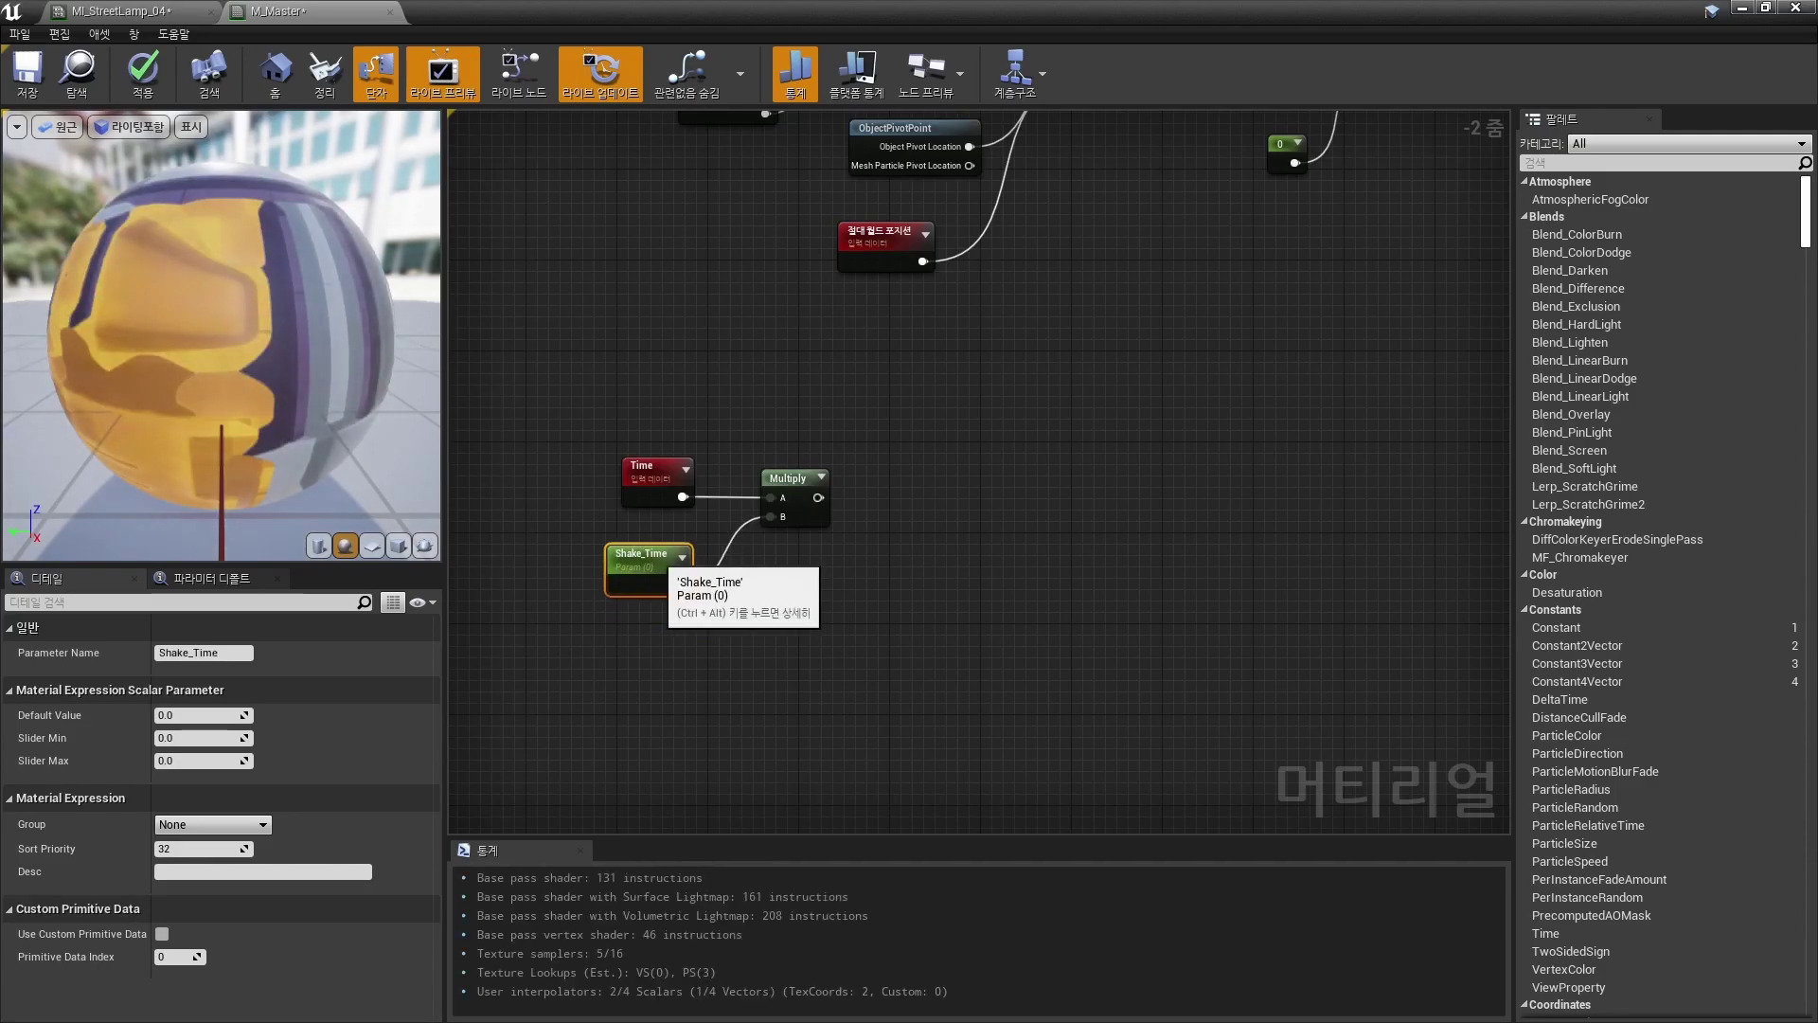
Step: Add a Sine node after the Time multiplication and feed the Multiply output into it
left_click(890, 592)
right_click_drag(890, 591, 779, 609)
right_click_drag(824, 535, 871, 524)
right_click(871, 523)
type("sine")
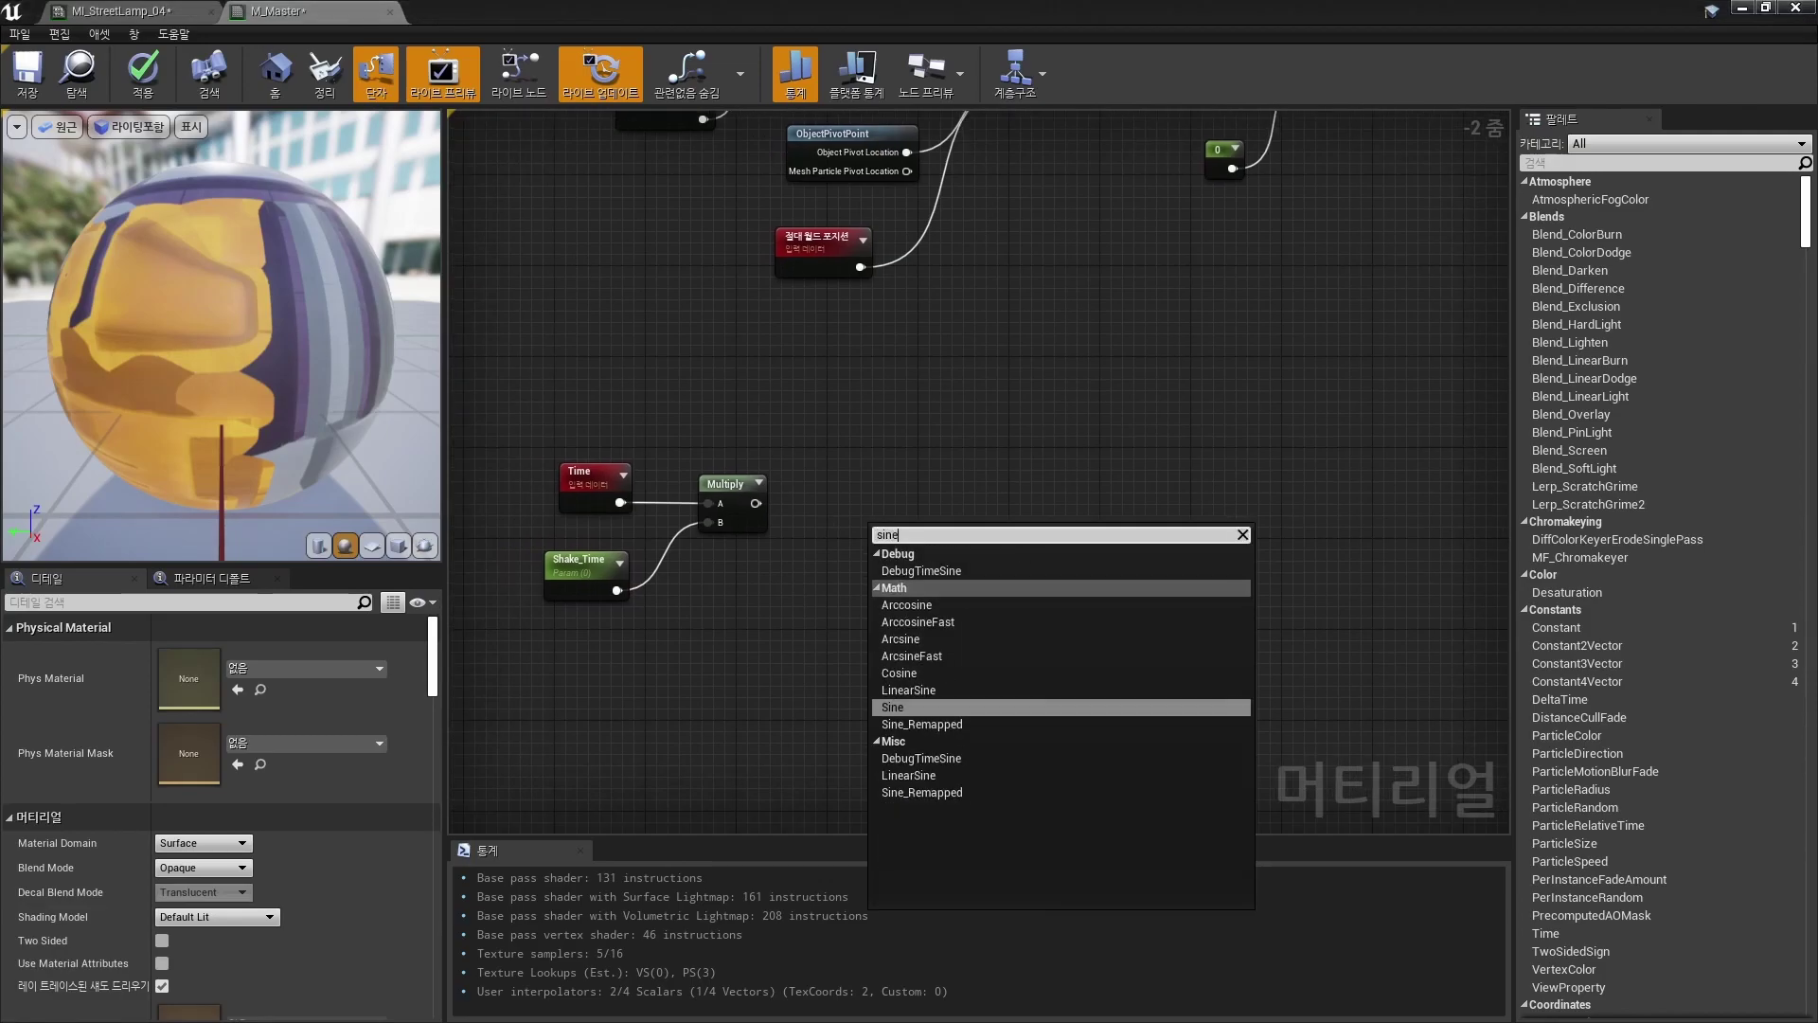
key("Return")
mouse_move(880, 527)
left_mouse_down()
mouse_move(828, 476)
mouse_move(827, 500)
mouse_move(852, 508)
left_mouse_up()
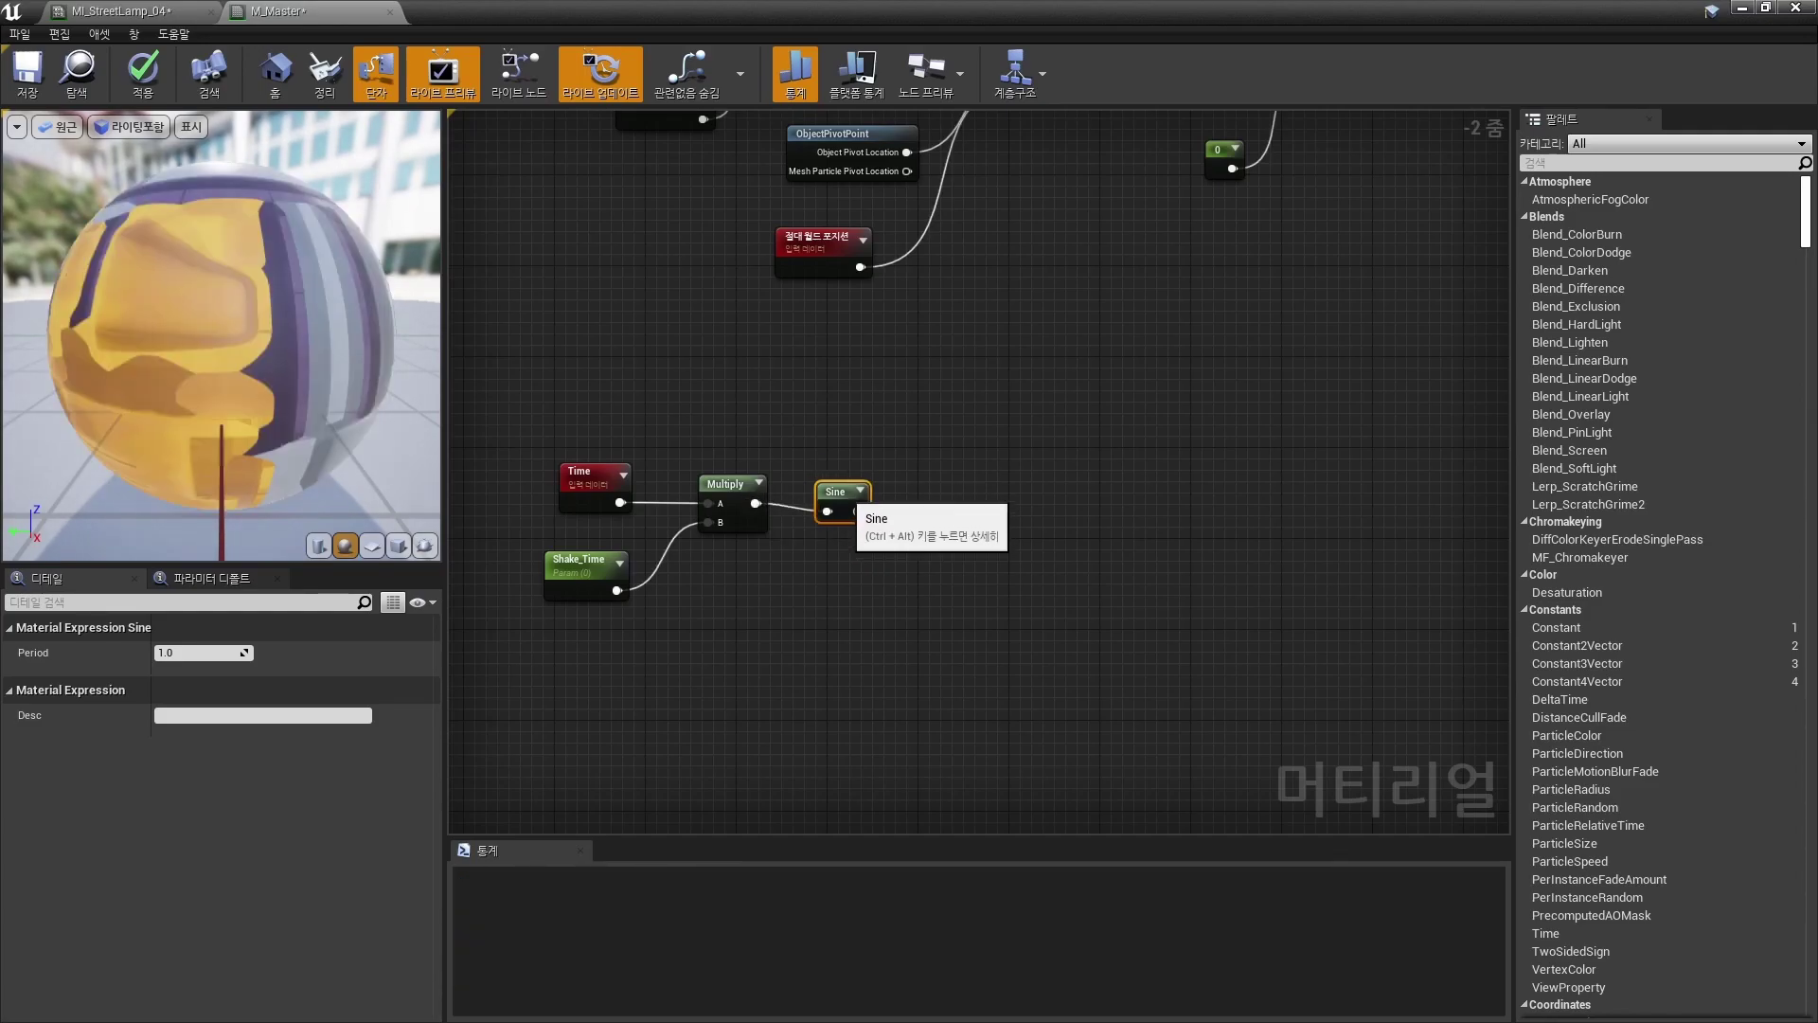
key("ctrl+alt")
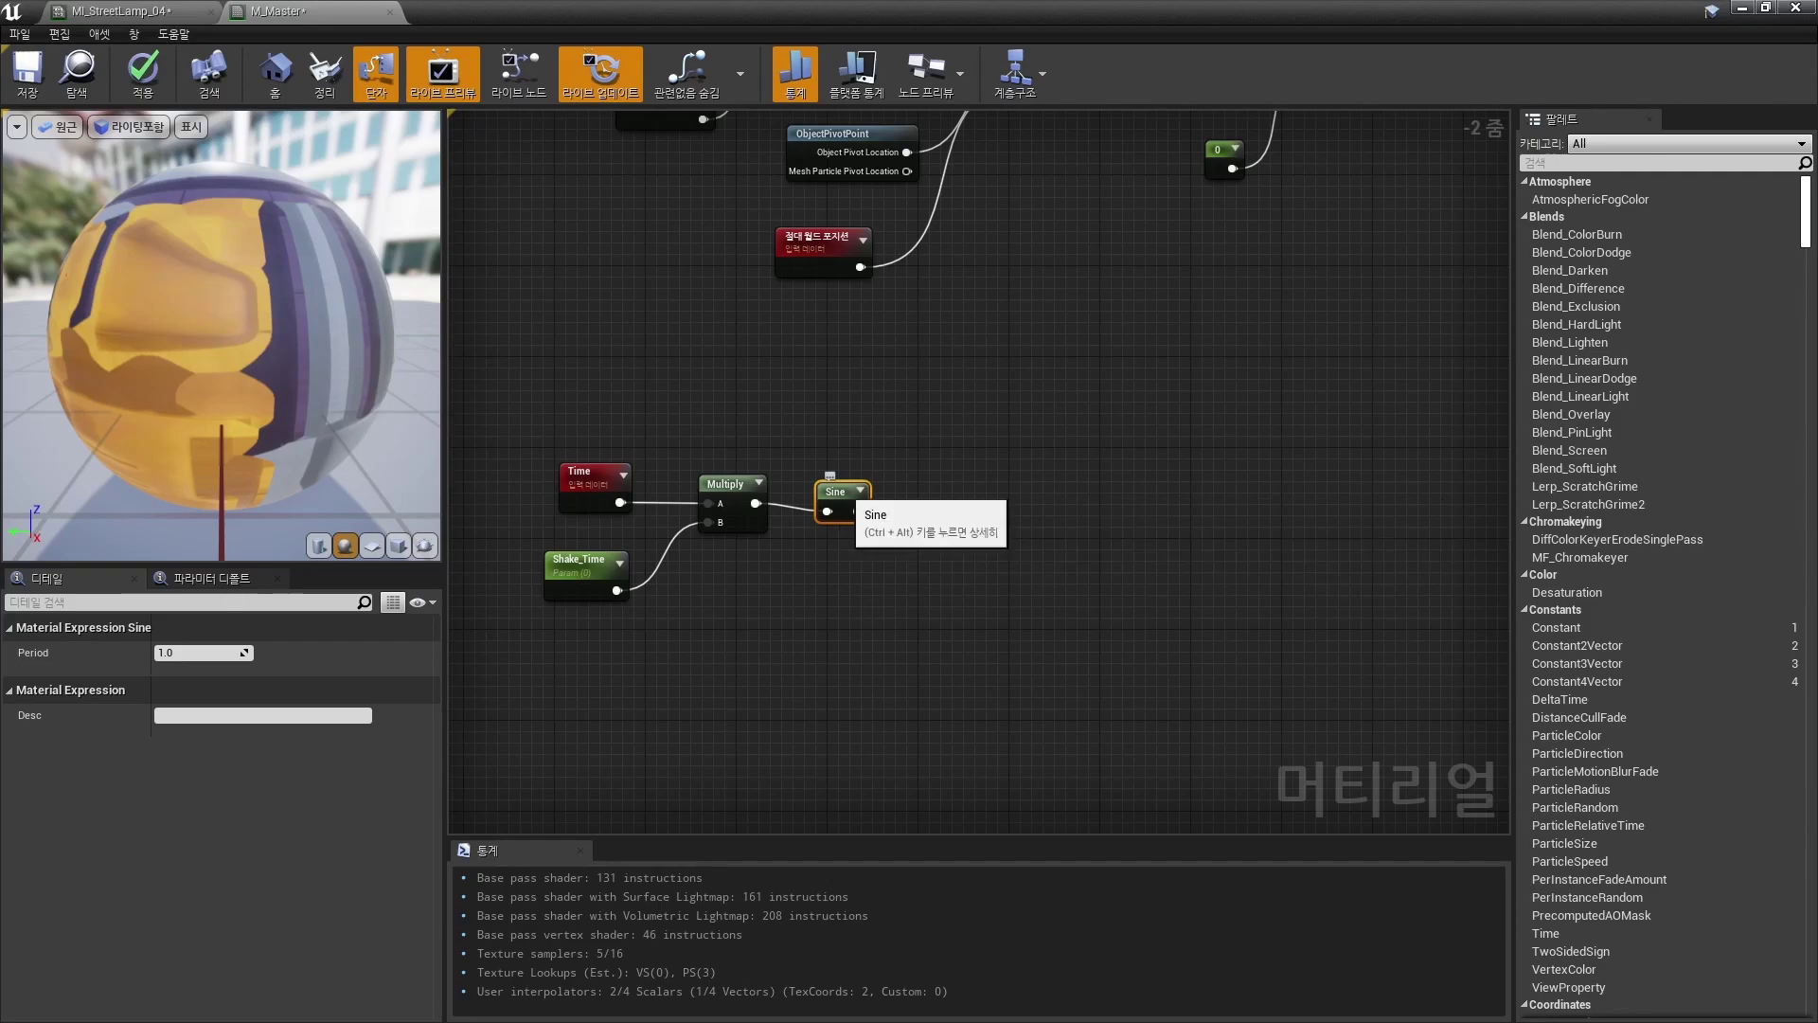
Step: Add a second Multiply node beside the Sine node and connect the Sine output to its A input
left_click(923, 530)
key("m")
left_click(968, 504)
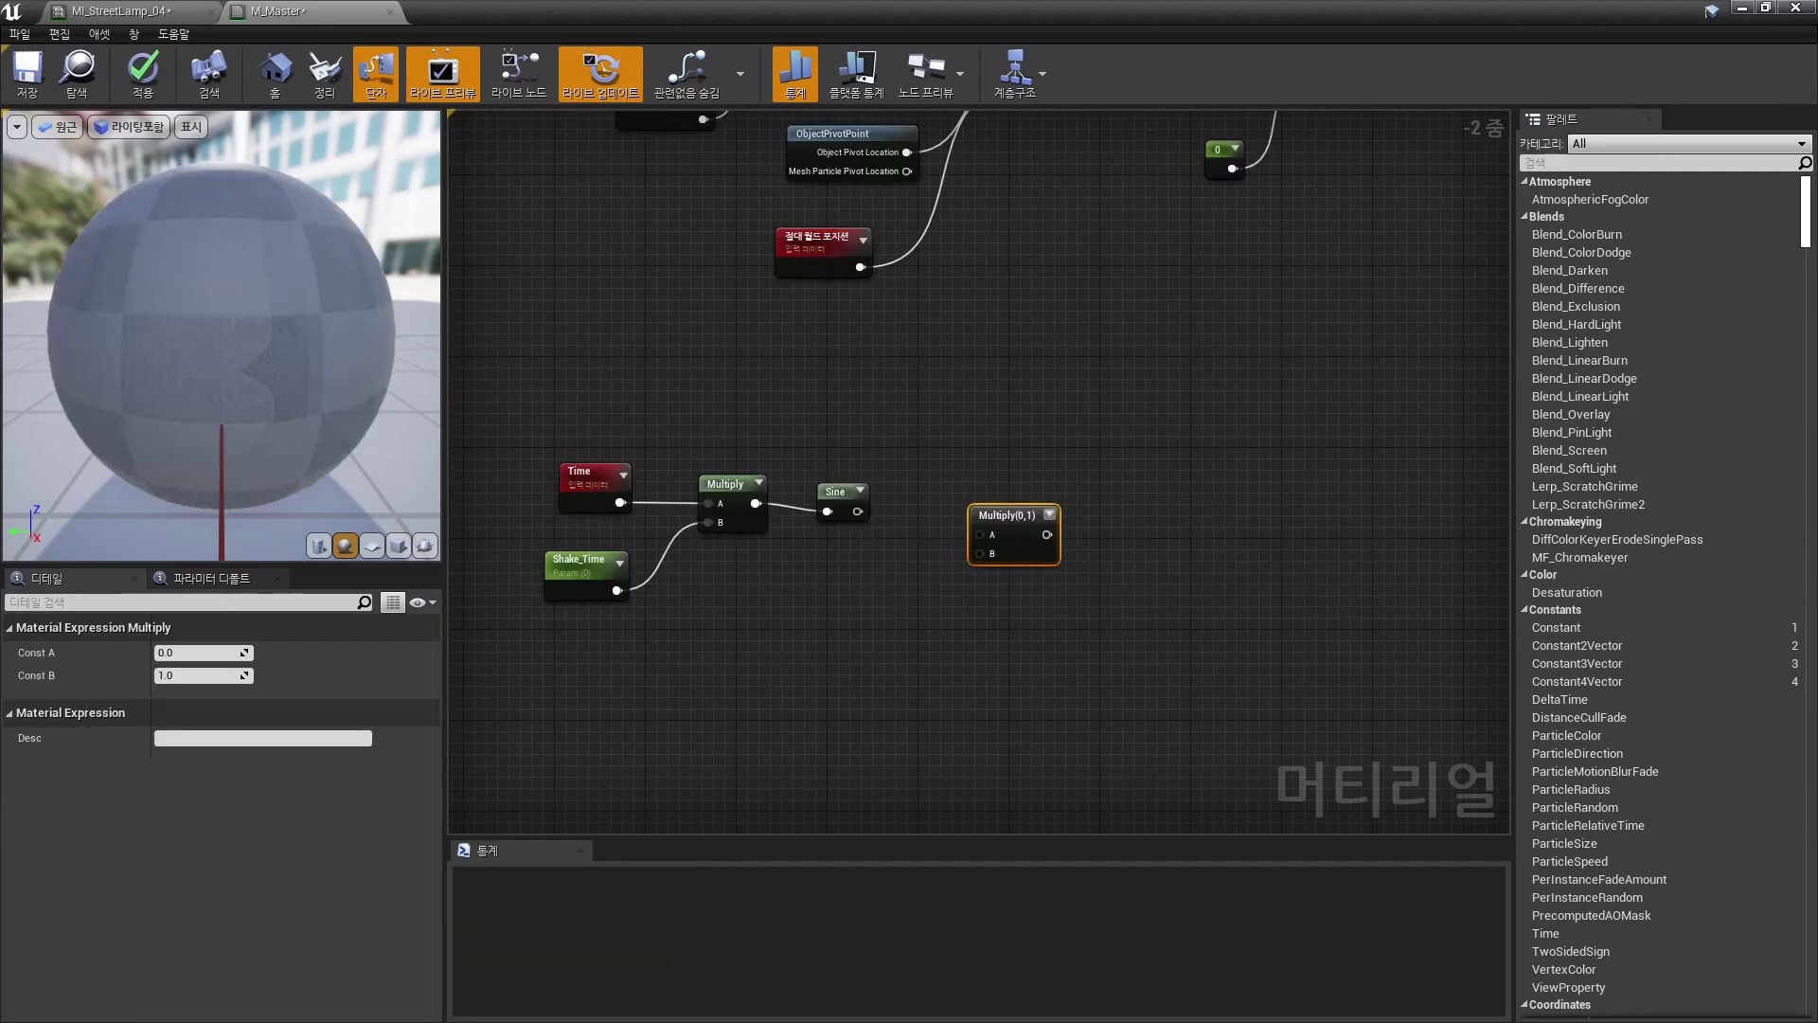
left_click_drag(1008, 516, 958, 481)
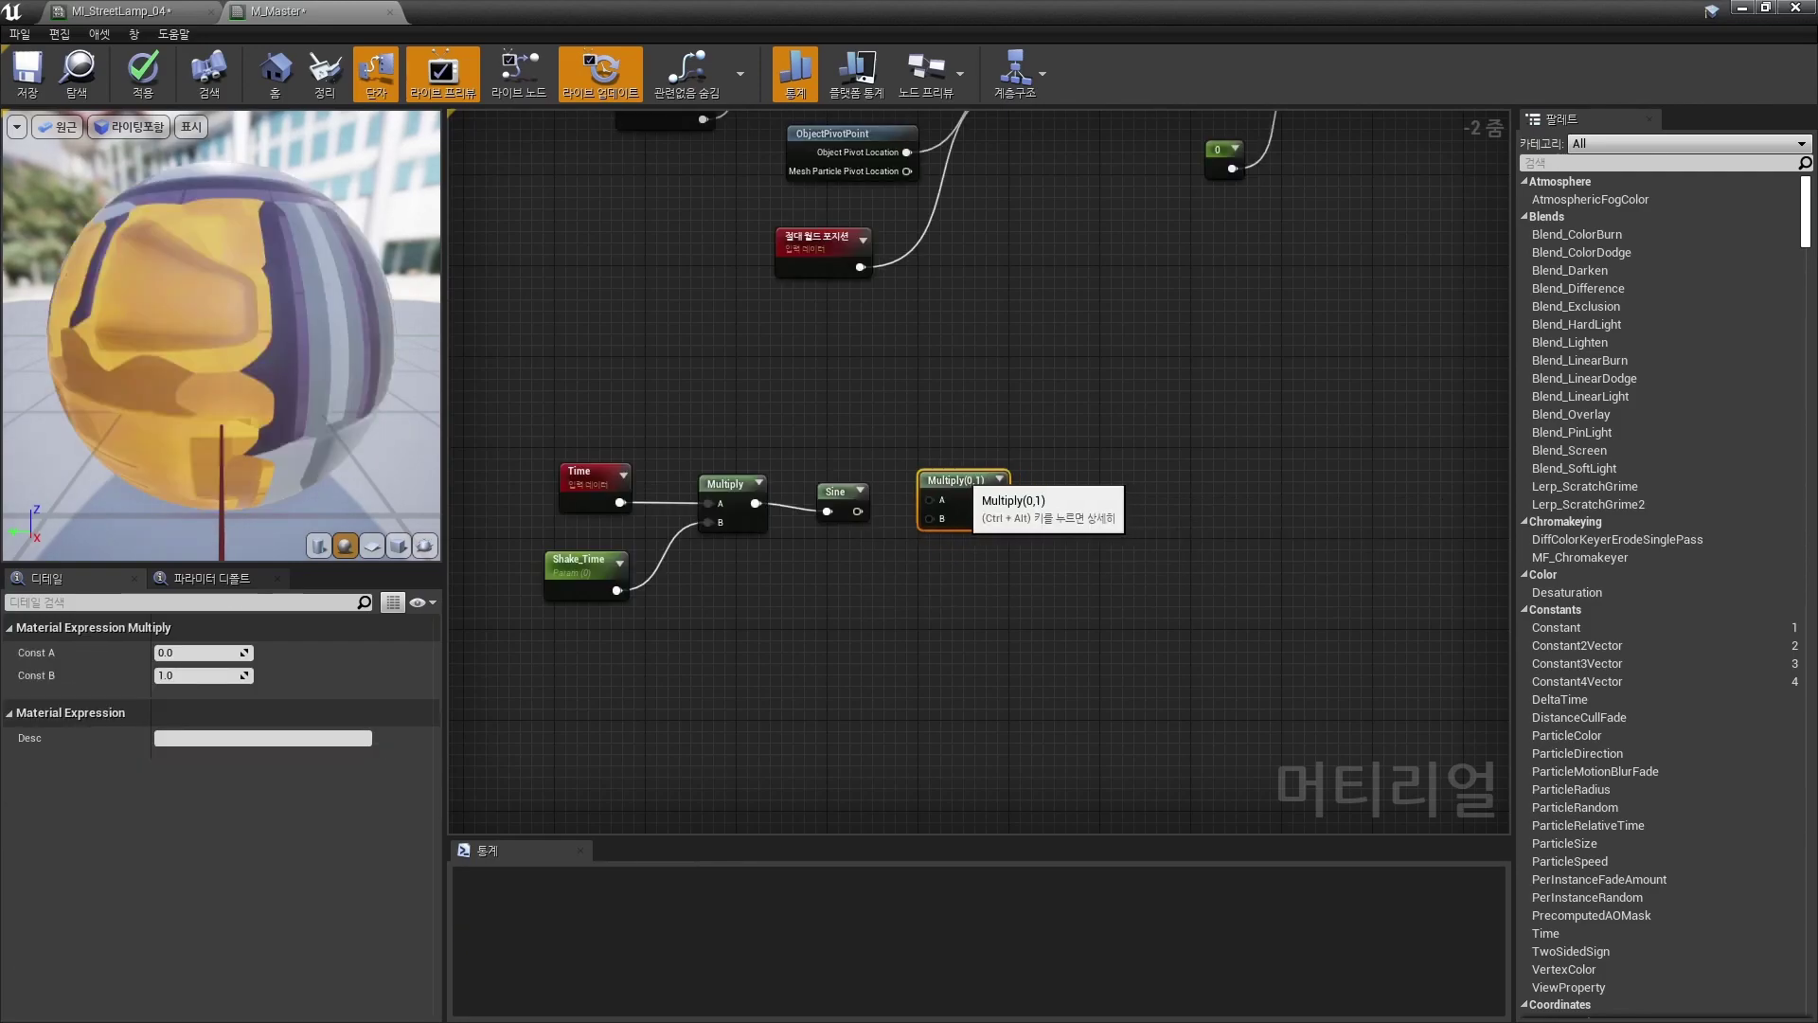
left_click_drag(857, 511, 930, 500)
Step: Connect a new constant to the second Multiply's B input and convert it to a Shake_Sine parameter with default value 0.02
left_click(850, 566)
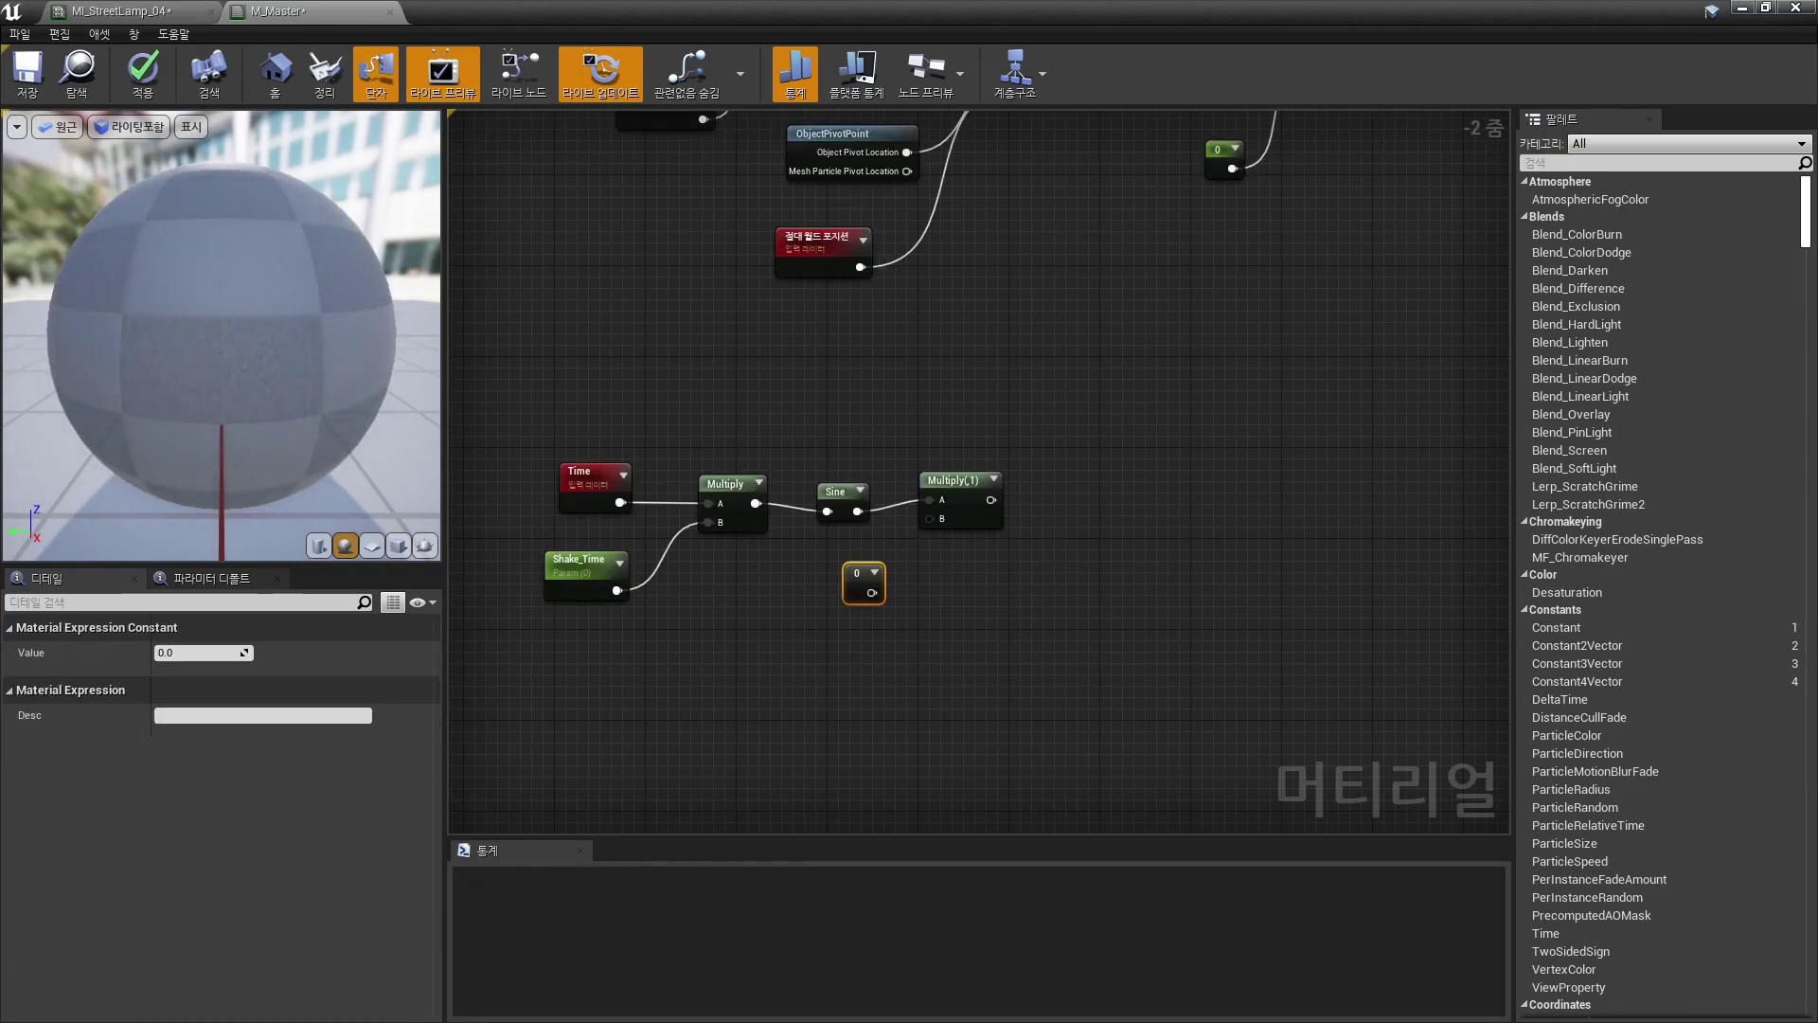
left_click_drag(878, 573, 930, 519)
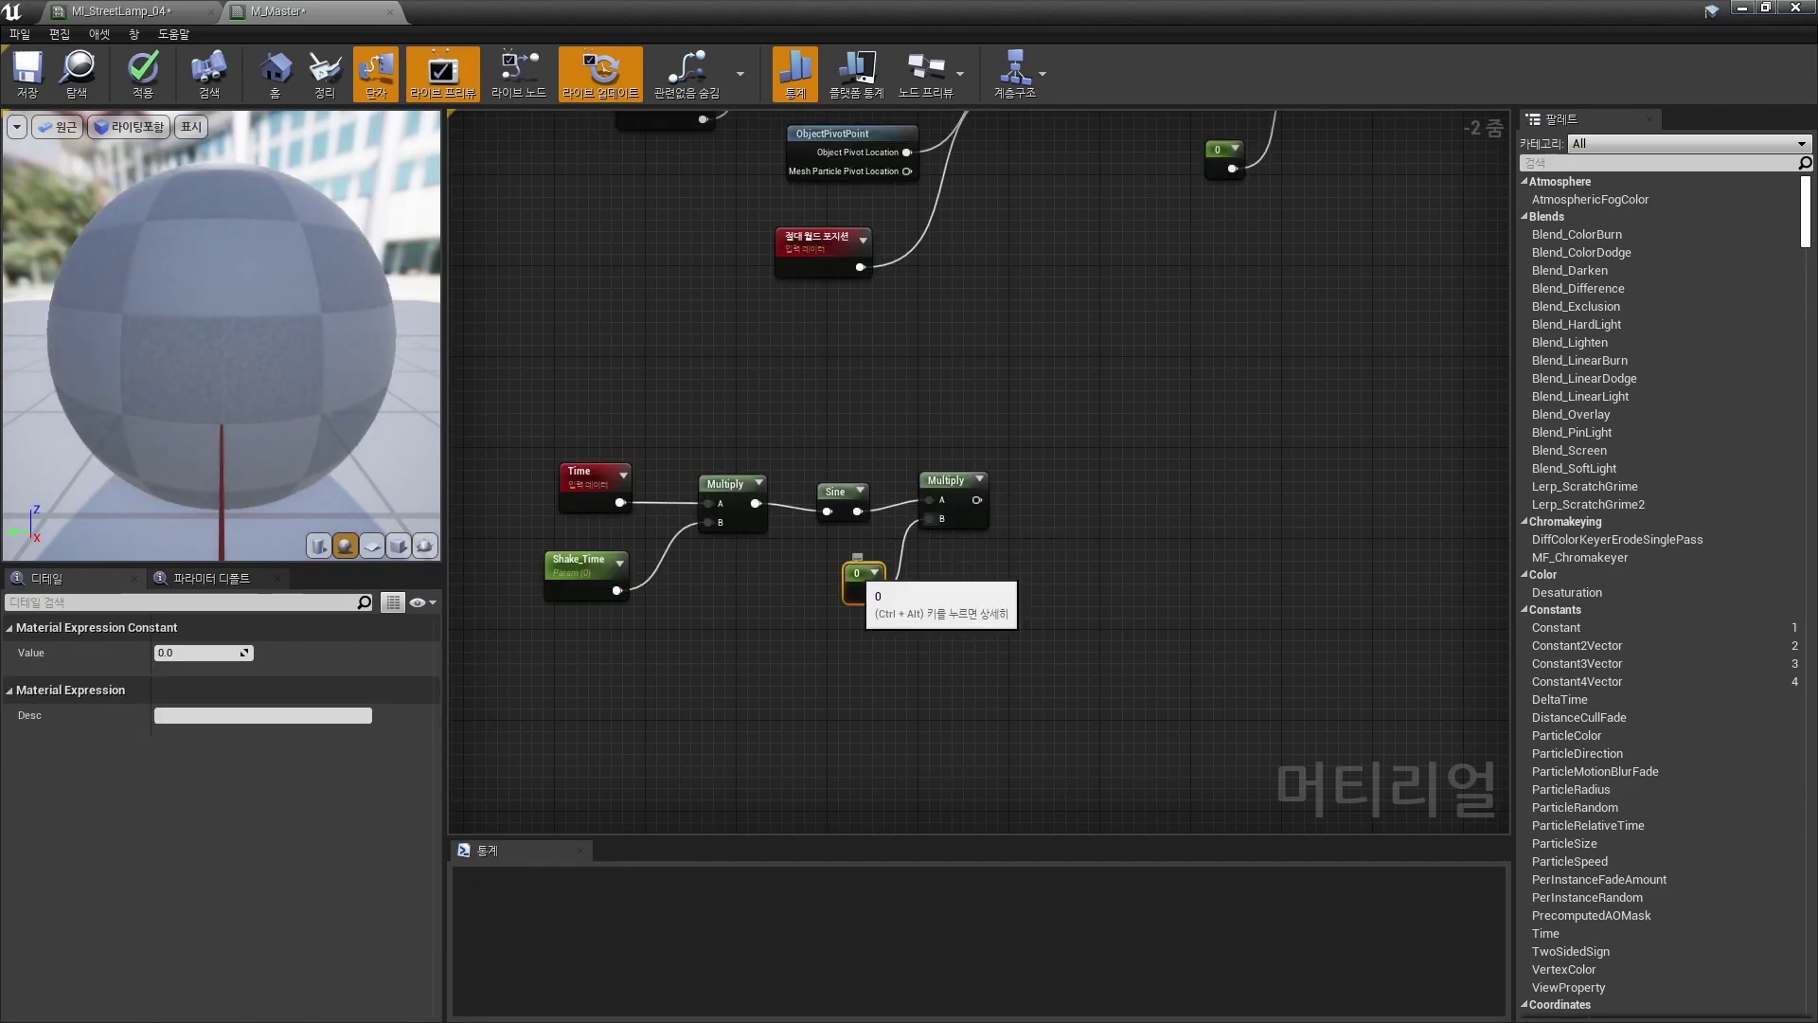
right_click(857, 574)
left_click(909, 651)
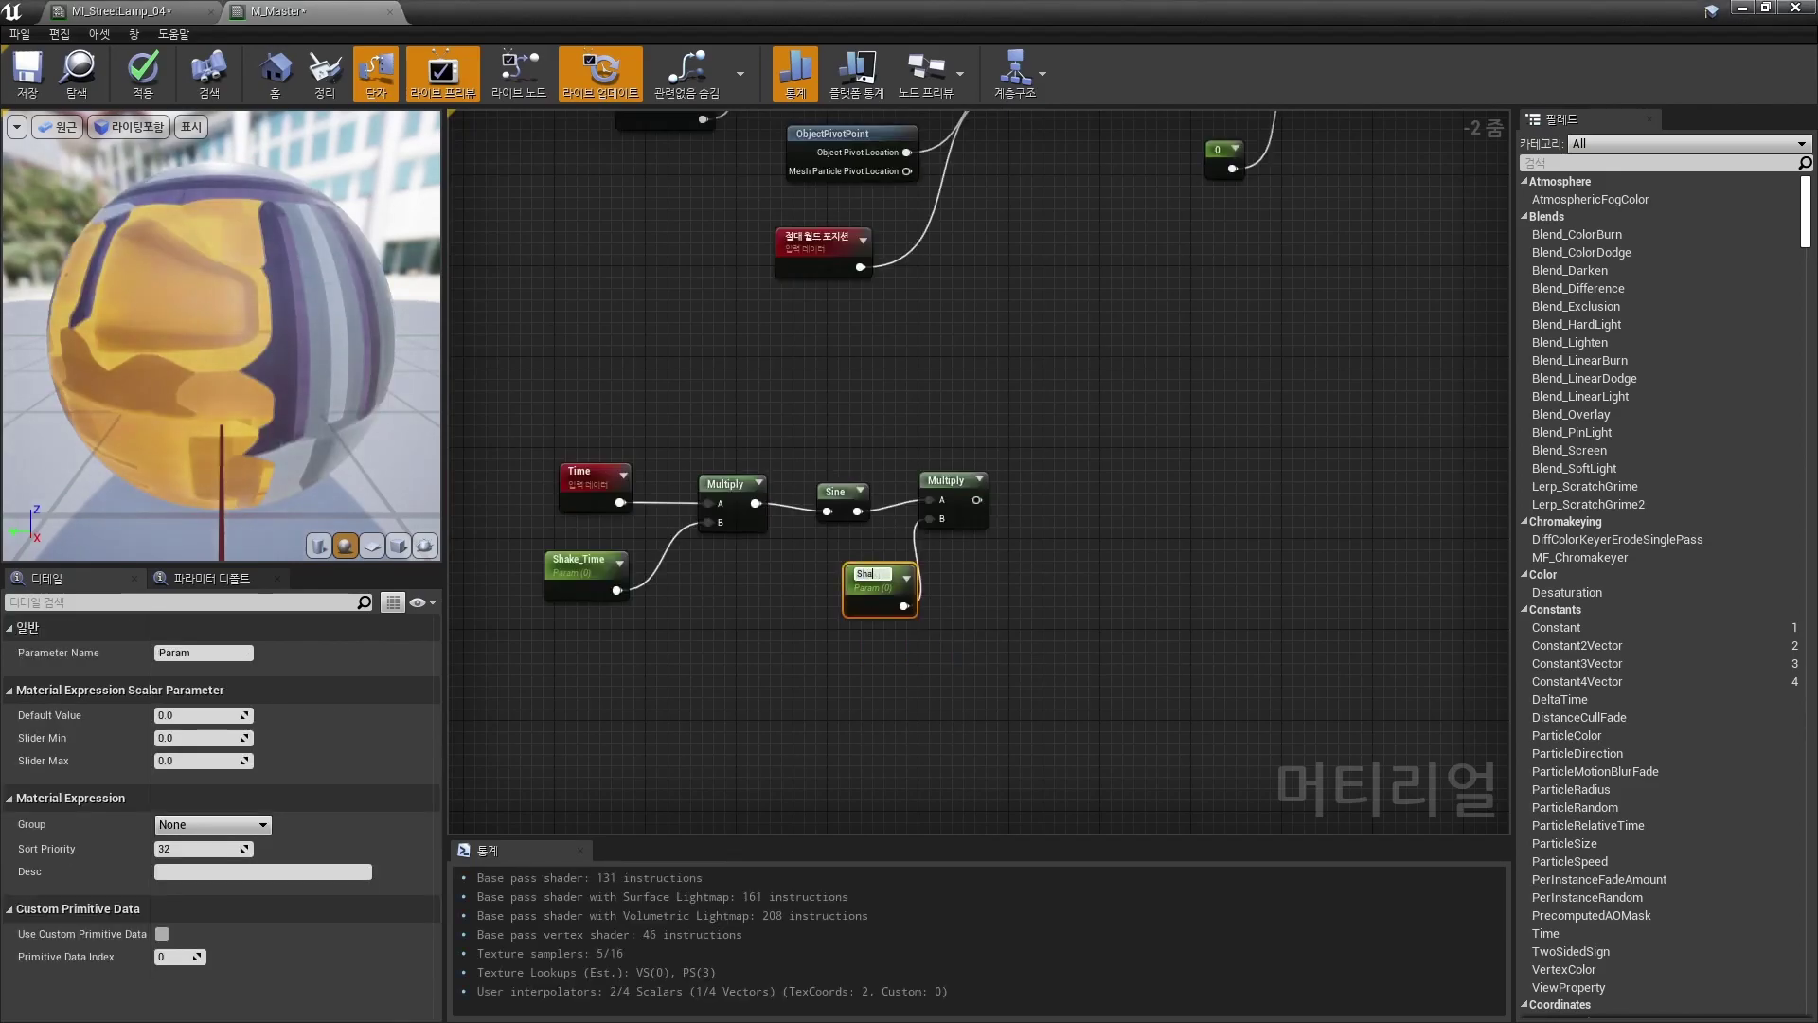
type("Shake_Sine")
key("Return")
left_click_drag(878, 573, 827, 570)
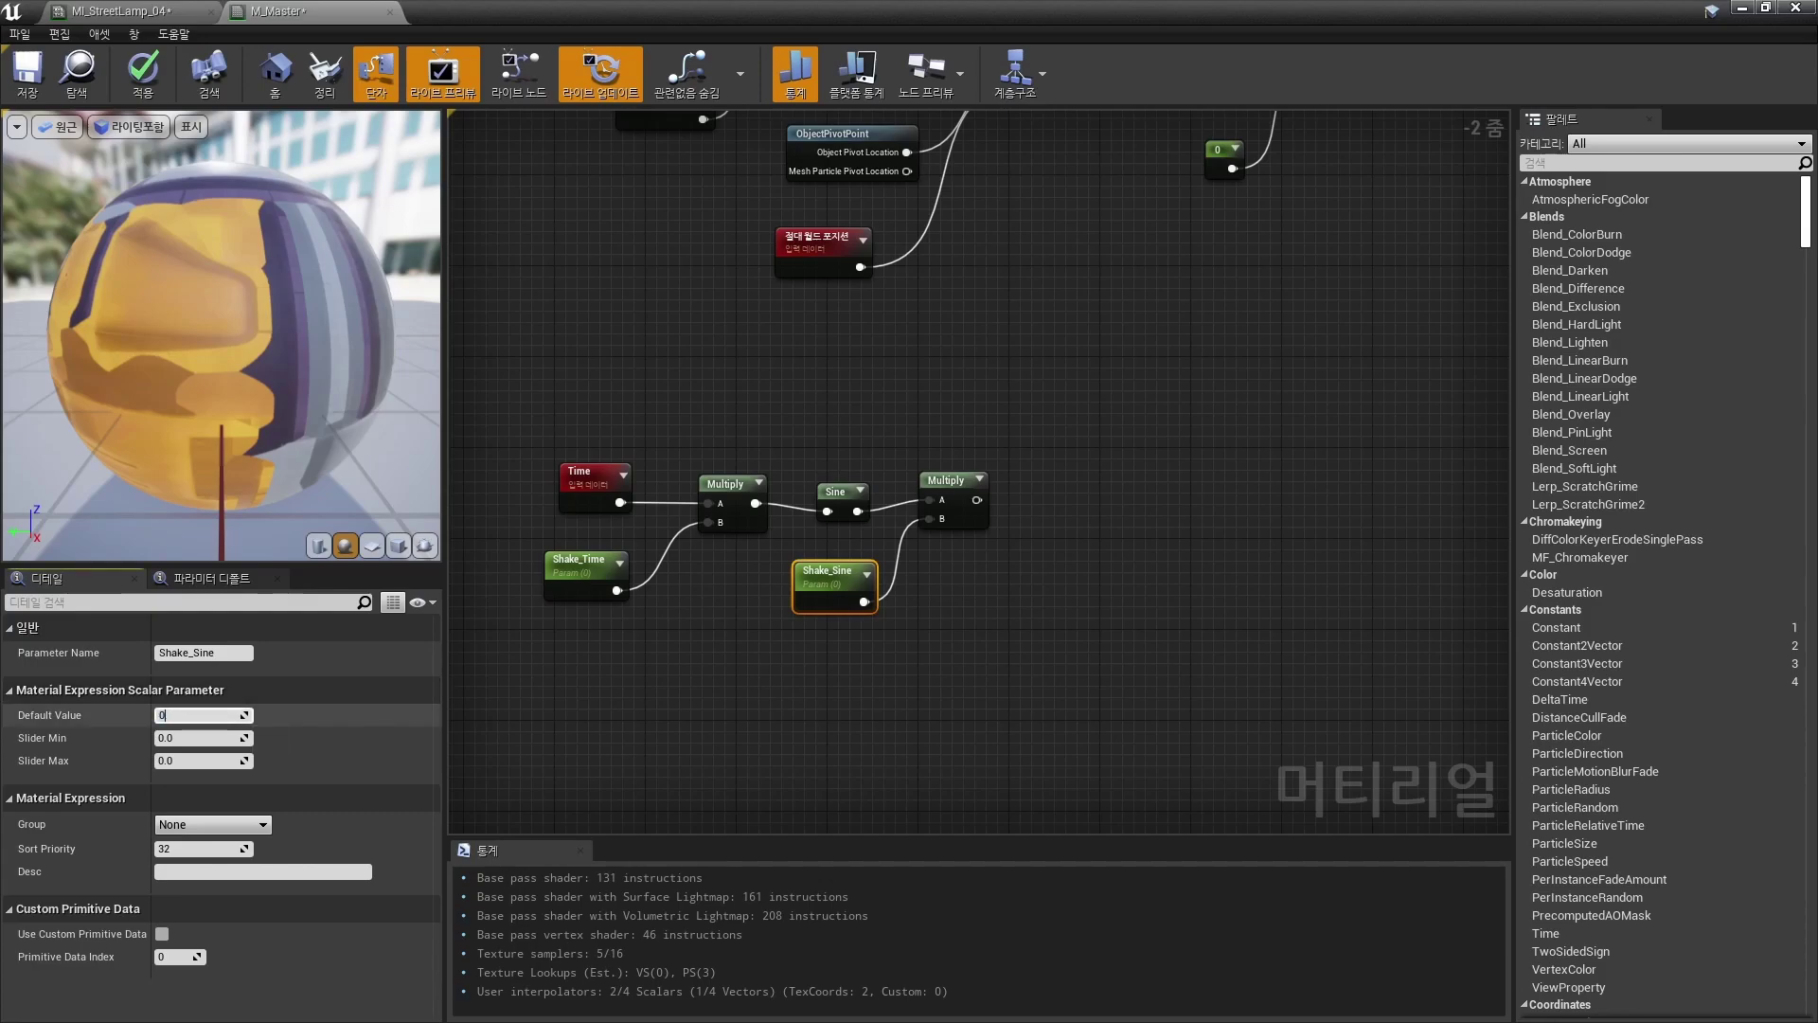
key("Return")
left_click(748, 674)
Step: Add a RotateAboutWorldAxis_cheap node and connect the second Multiply's output to its Rotation Amount input
left_click(956, 482)
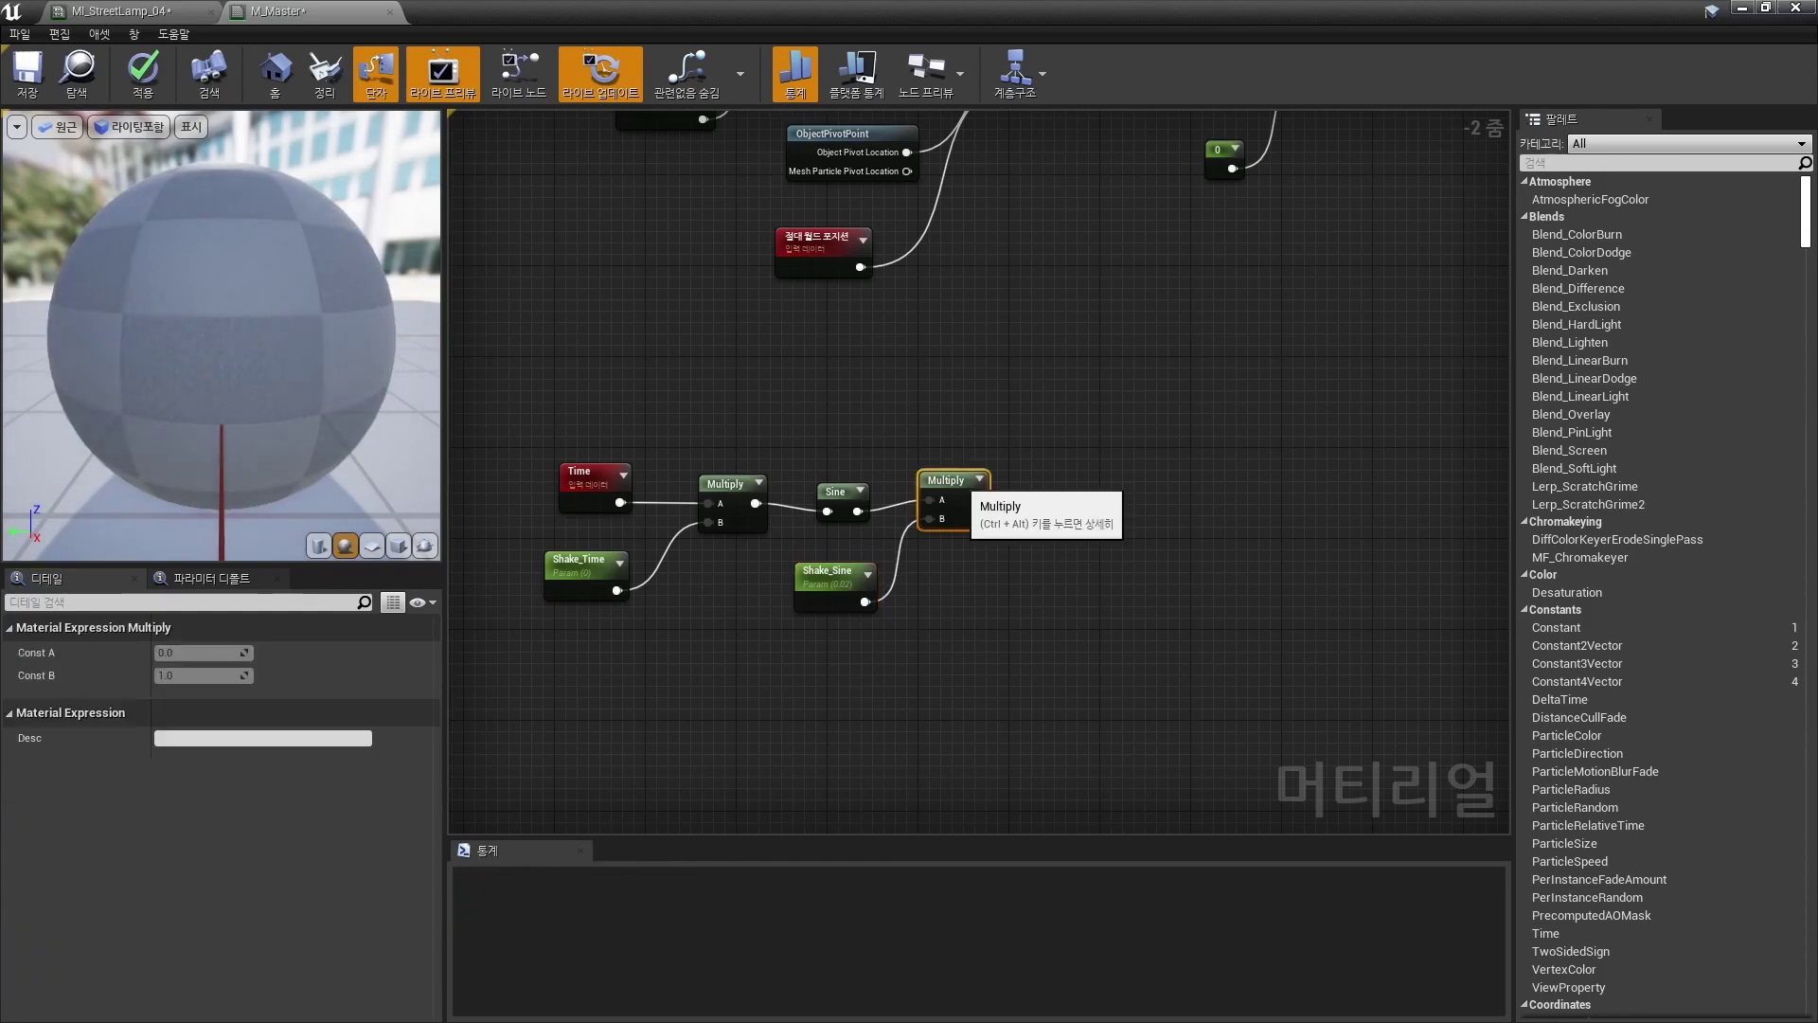
right_click_drag(1085, 481, 998, 467)
left_click(998, 467)
right_click(998, 467)
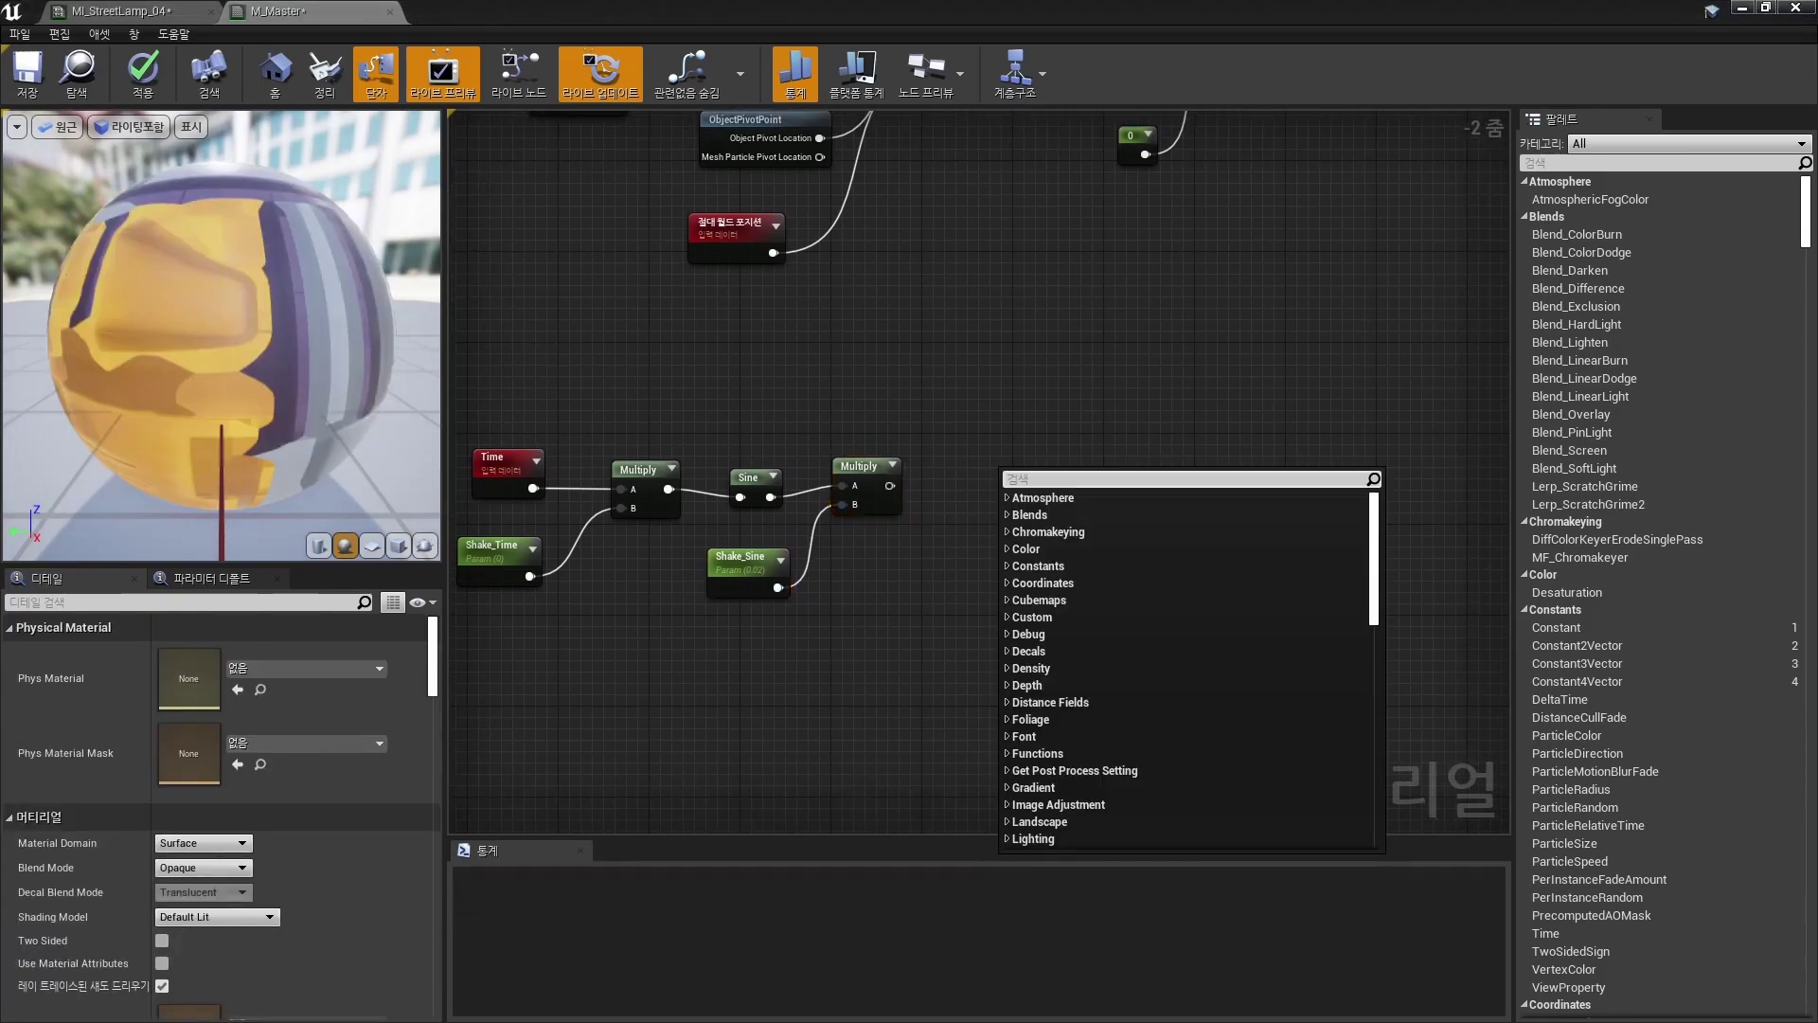
type("Rotate_")
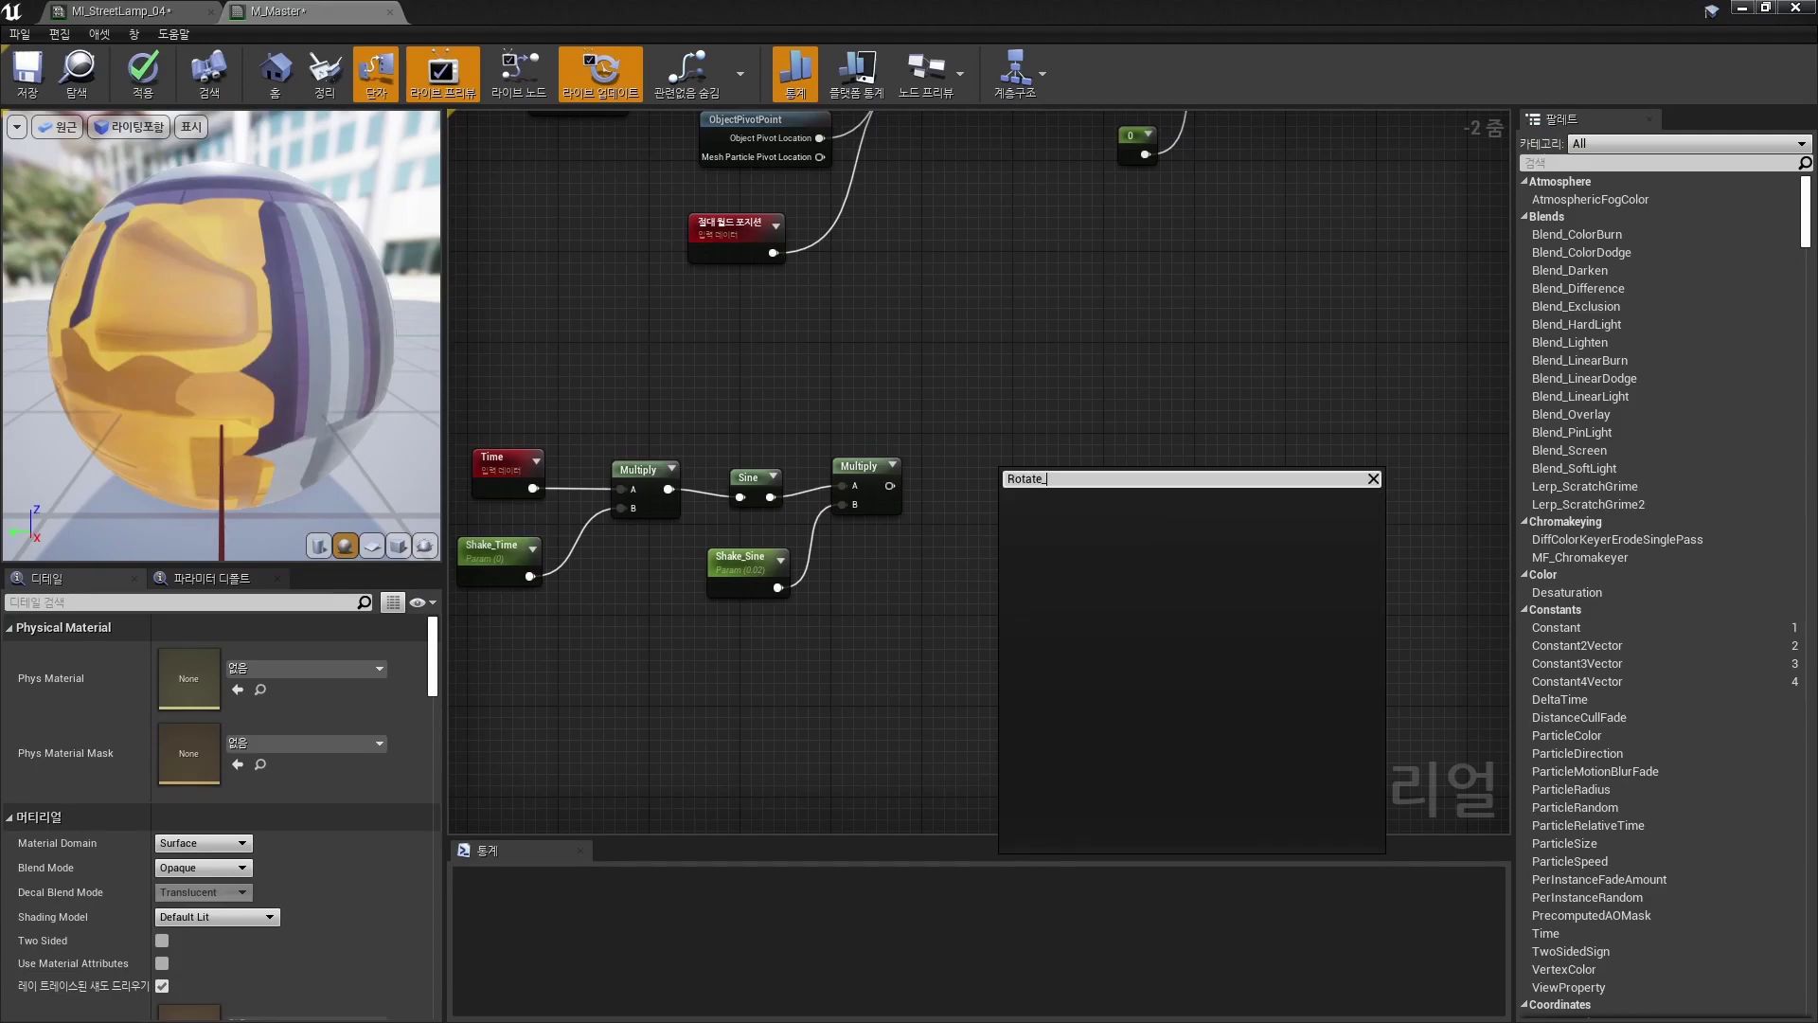
key("BackSpace")
type("Abou")
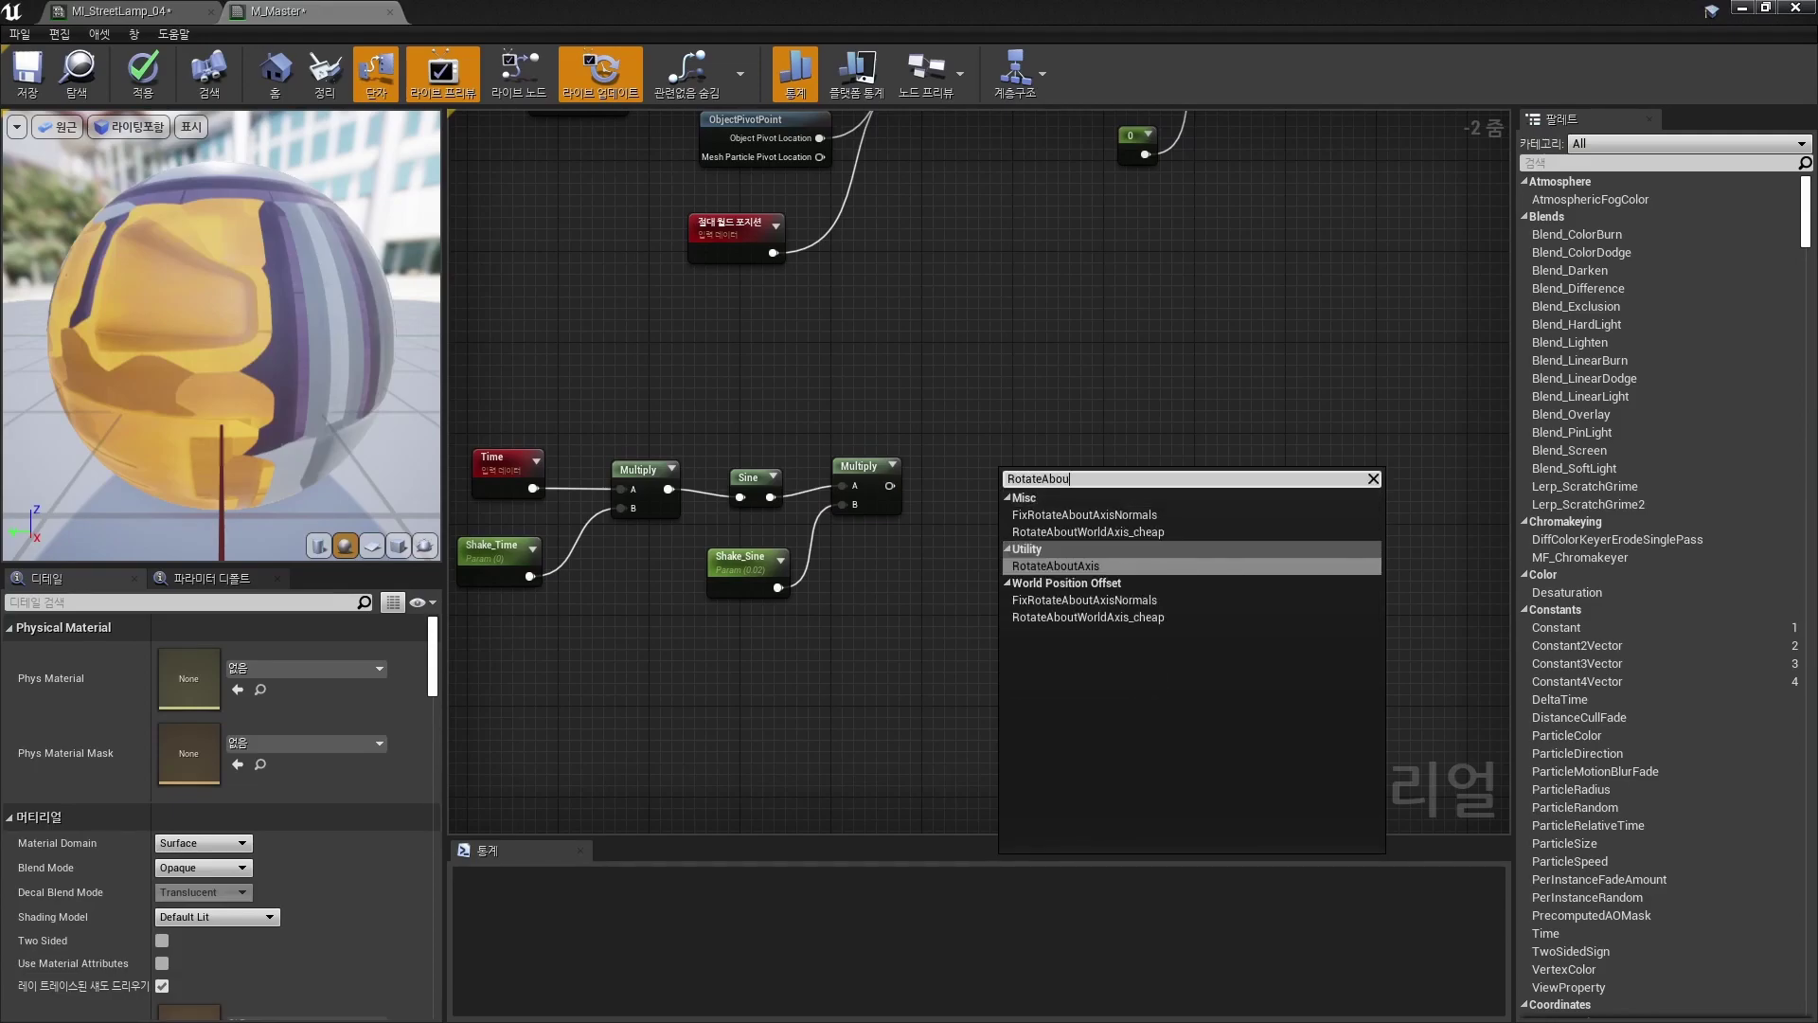
key("Up")
key("Return")
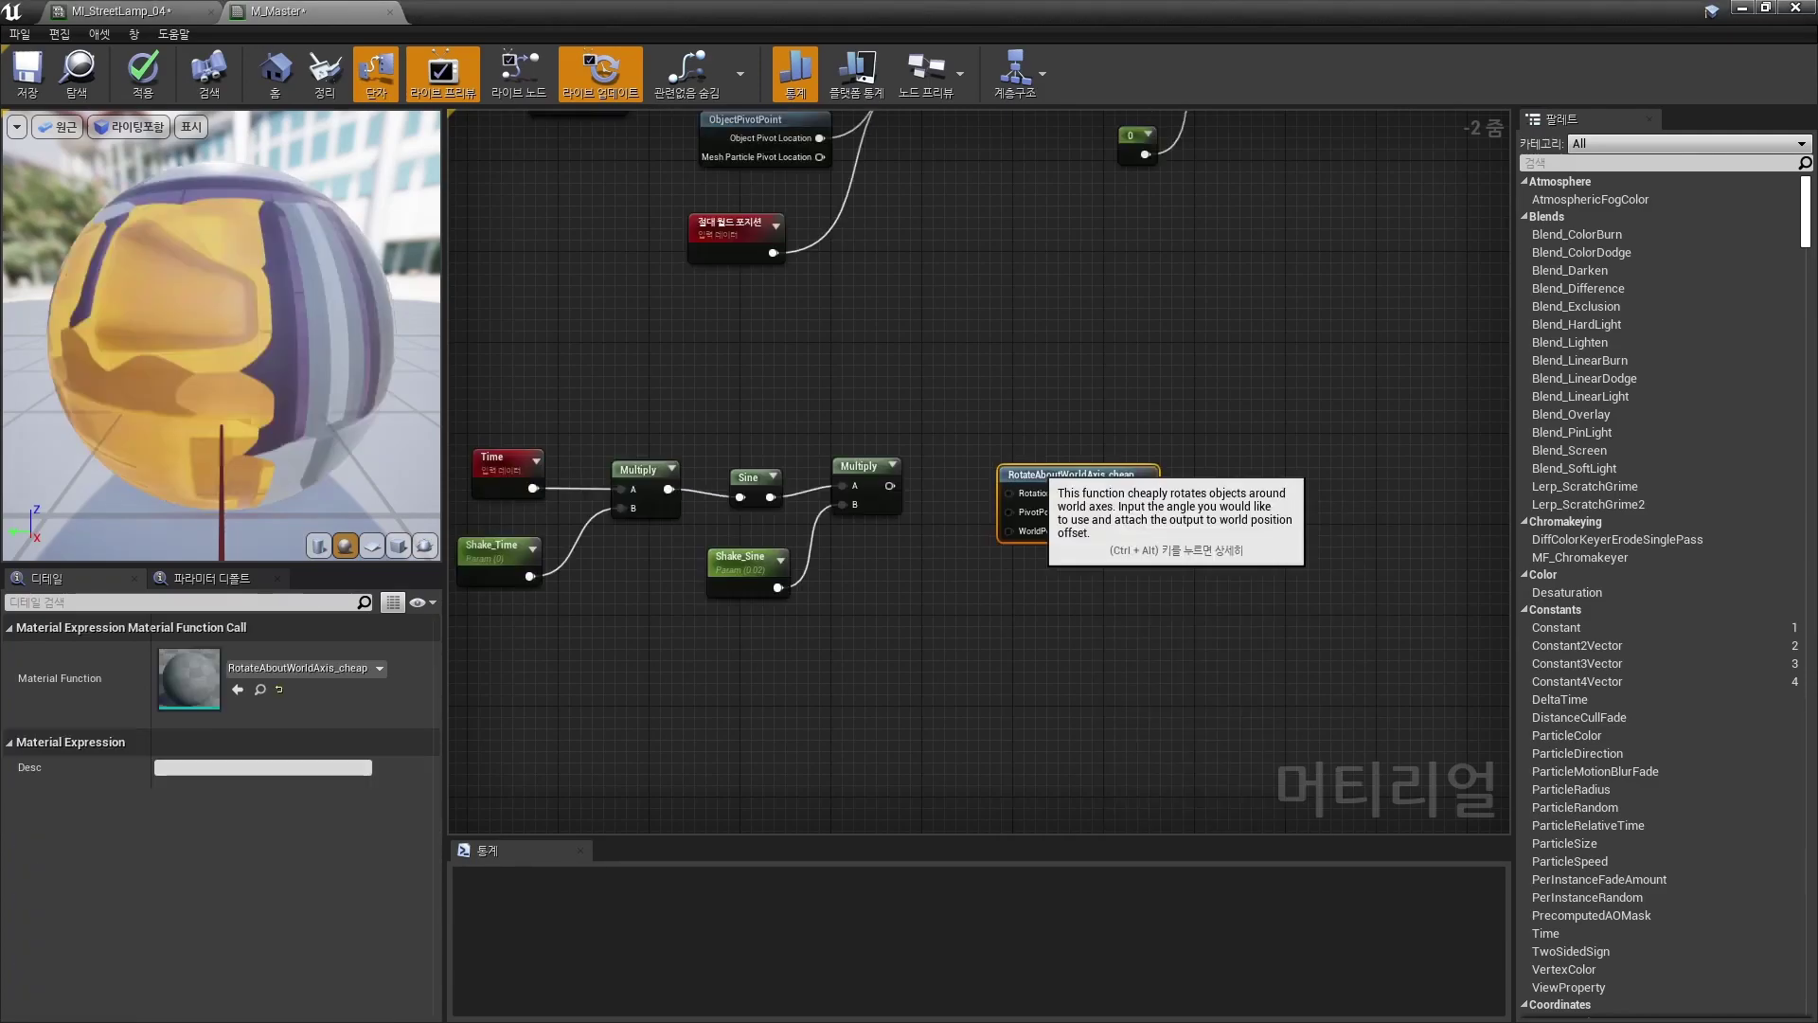
left_click_drag(1039, 468, 1022, 461)
left_click(1025, 422)
left_click_drag(890, 486, 990, 485)
Step: Multiply the Z-Axis output of RotateAboutWorldAxis_cheap by a new constant with value 2
right_click_drag(1231, 456, 1022, 446)
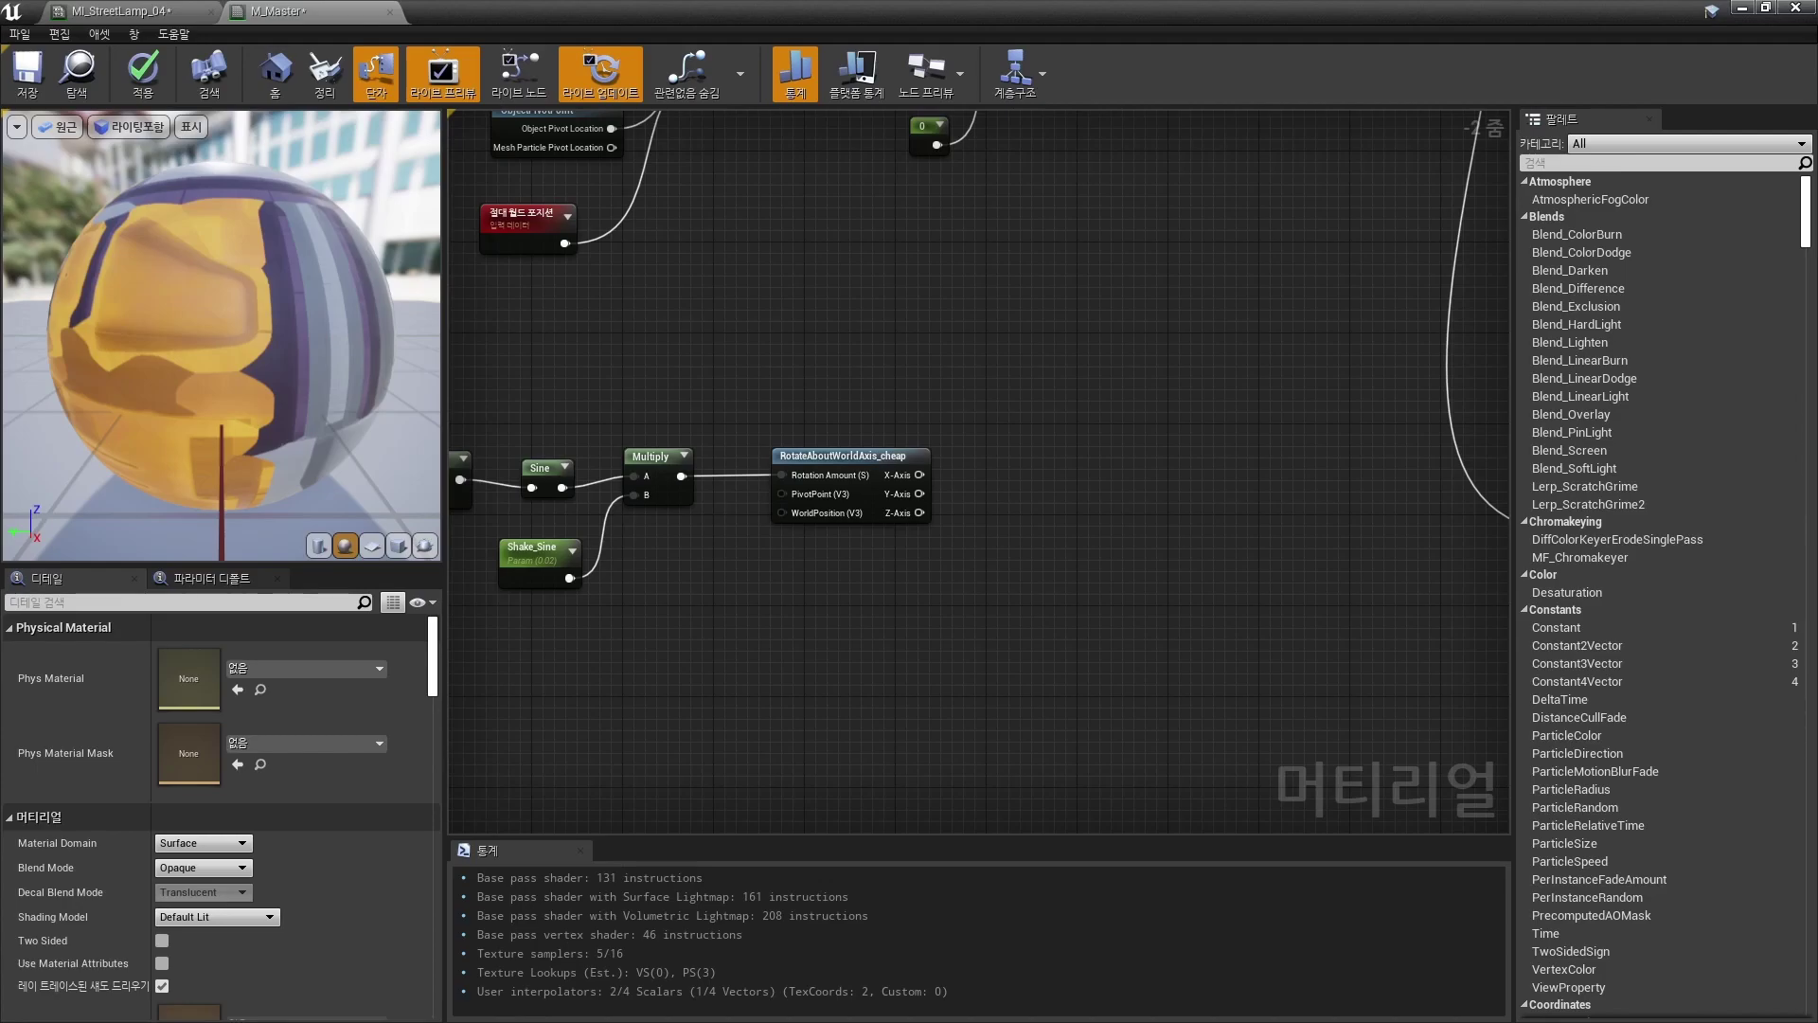
key("m")
left_click(1048, 539)
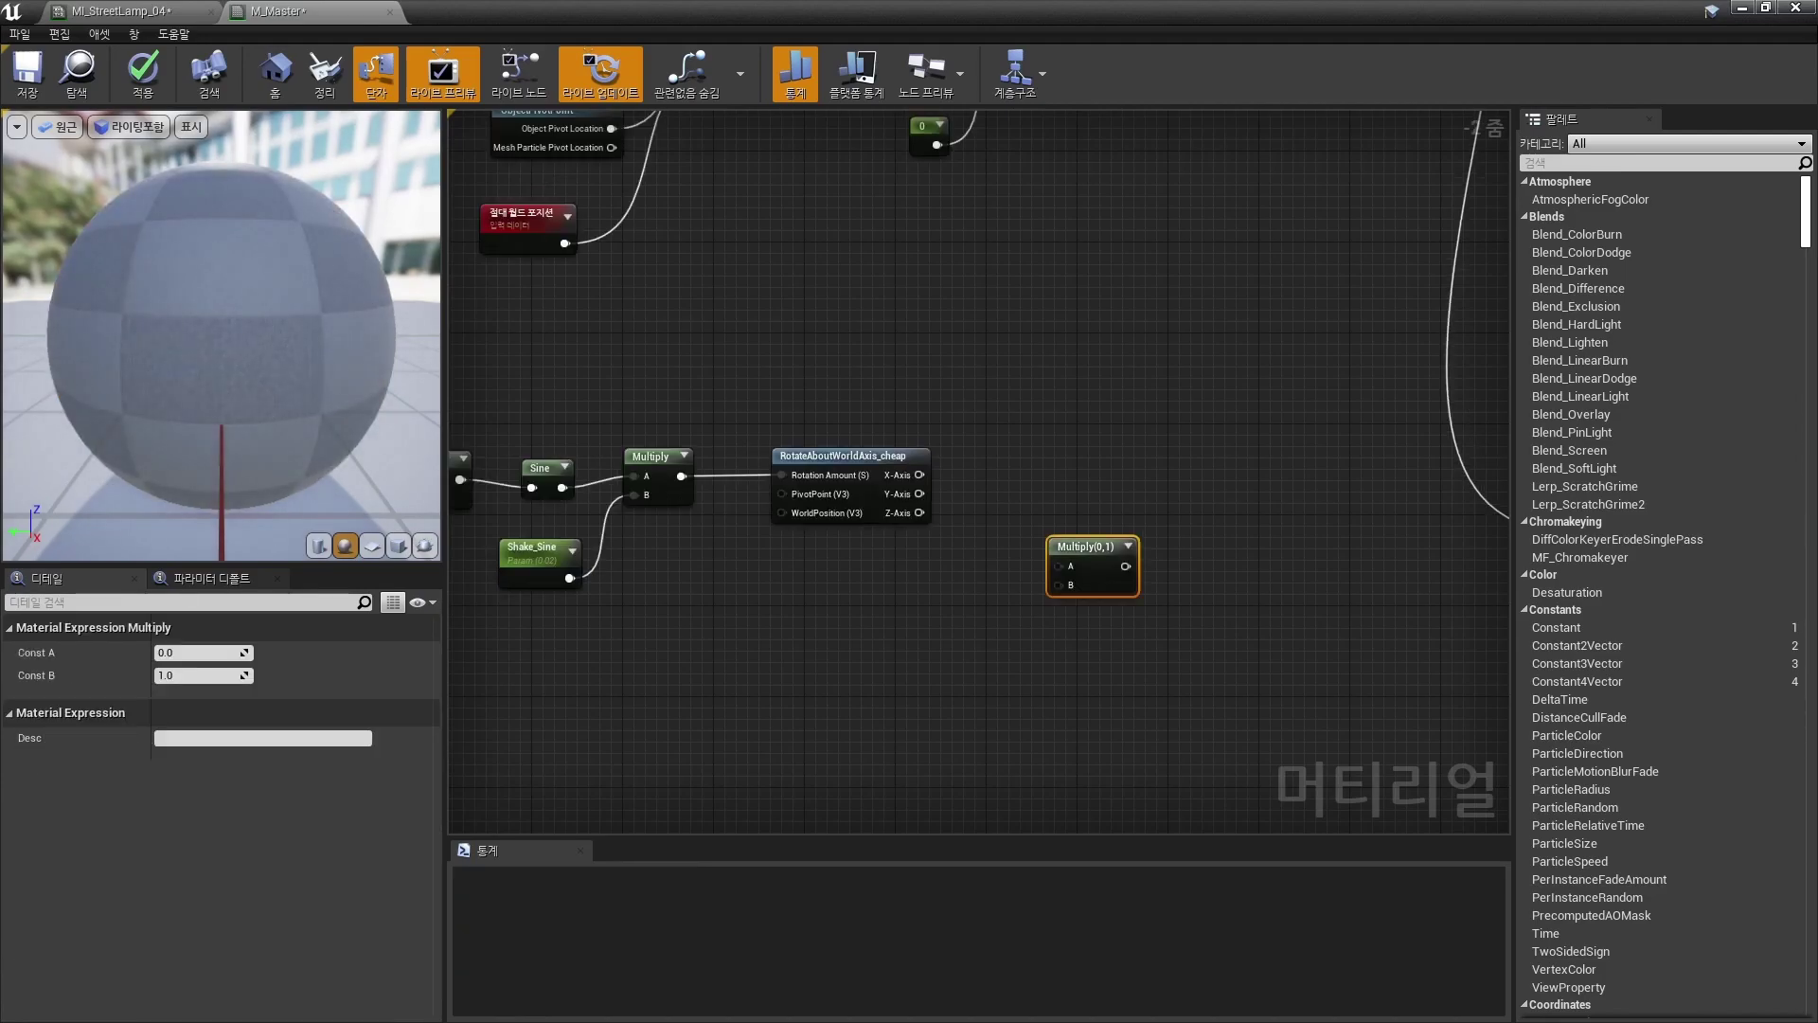
left_click(907, 630)
left_click_drag(920, 647, 1059, 586)
left_click_drag(919, 512, 1059, 566)
left_click(201, 652)
type("2")
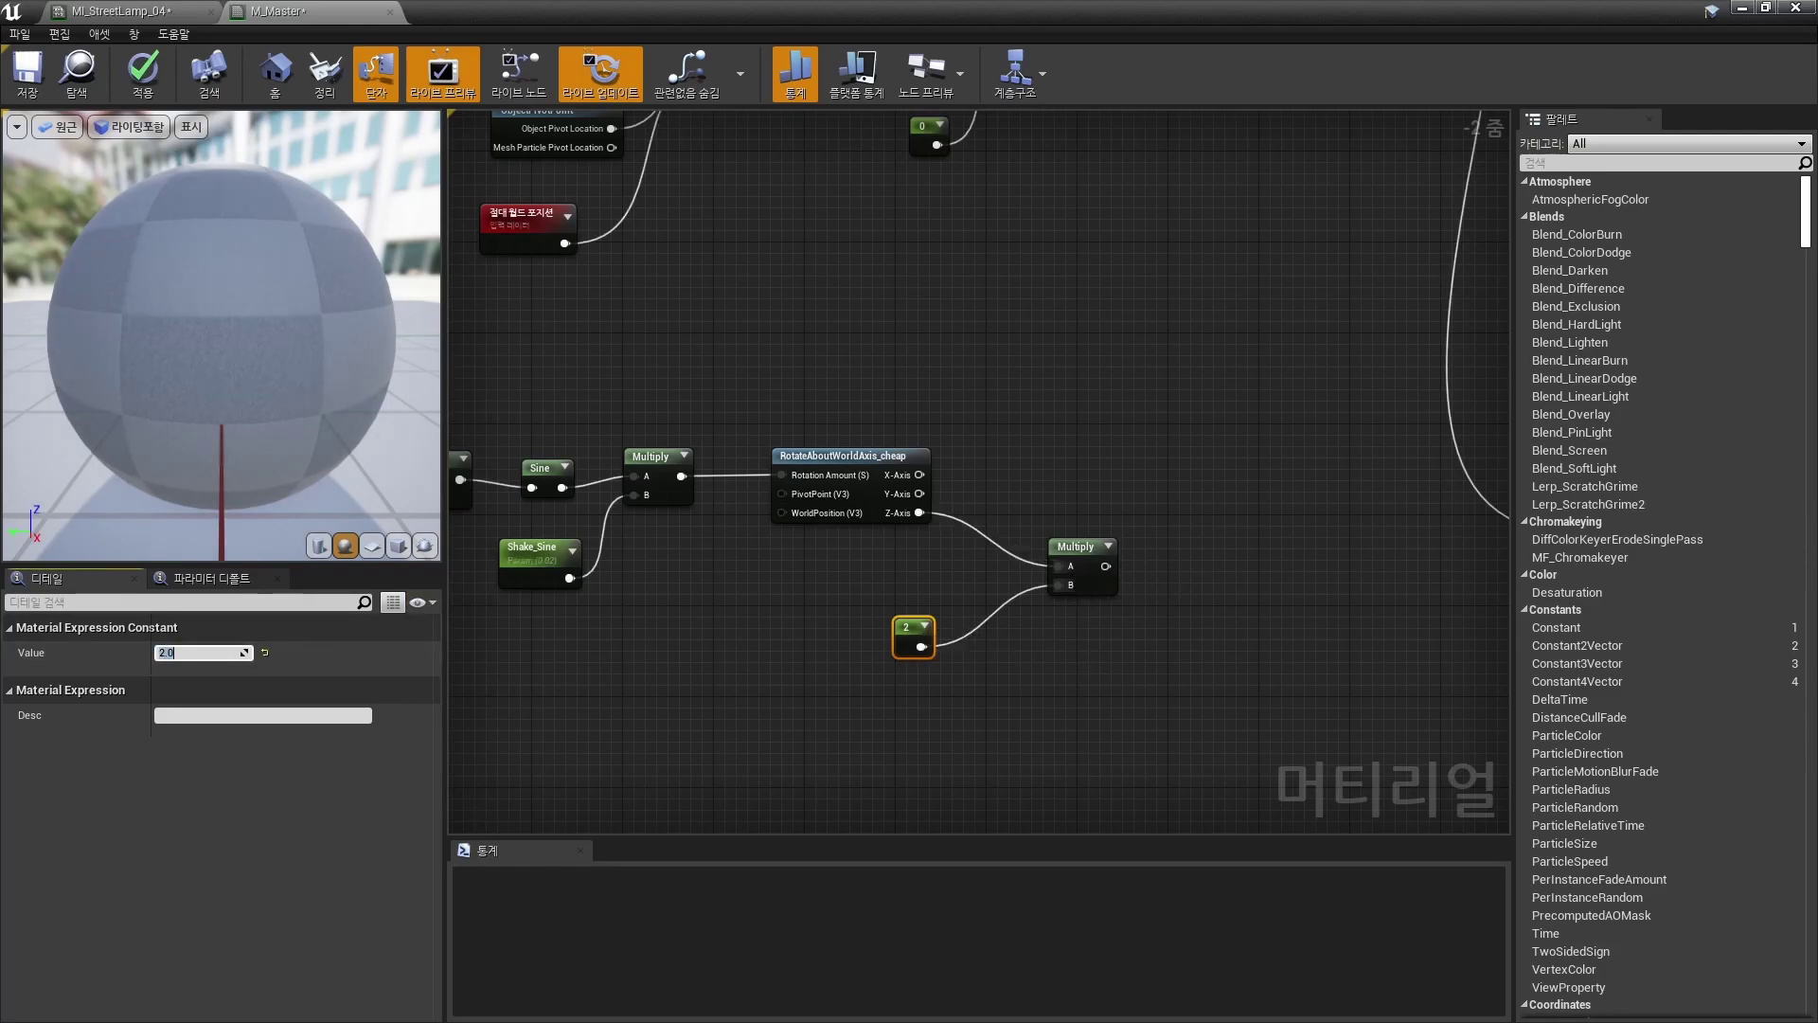
Step: Connect the final Multiply's output to M_Master's World Position Offset input and apply the material changes
scroll(1118, 592, "down", 1)
right_click_drag(1123, 589, 829, 606)
scroll(999, 588, "down", 1)
left_click_drag(812, 593, 1302, 384)
scroll(1293, 384, "up", 3)
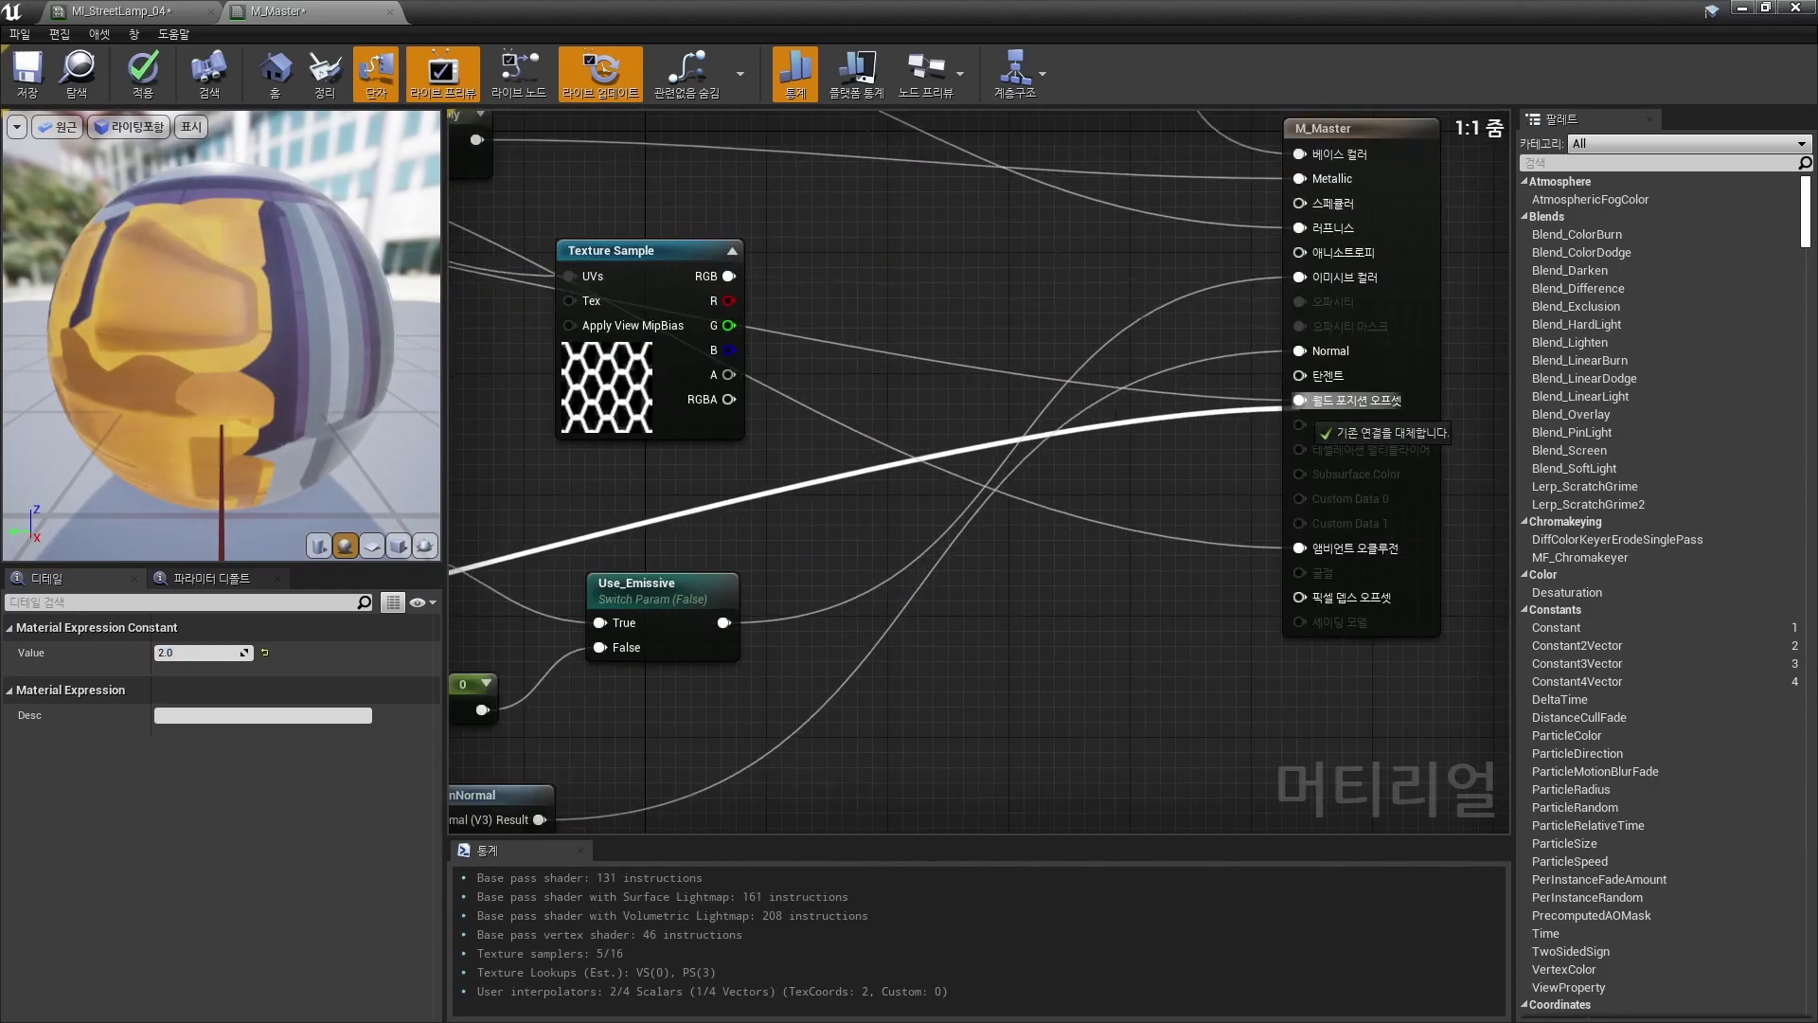
scroll(1042, 530, "down", 5)
right_click_drag(769, 554, 1351, 515)
right_click_drag(998, 580, 1396, 475)
scroll(1355, 533, "up", 3)
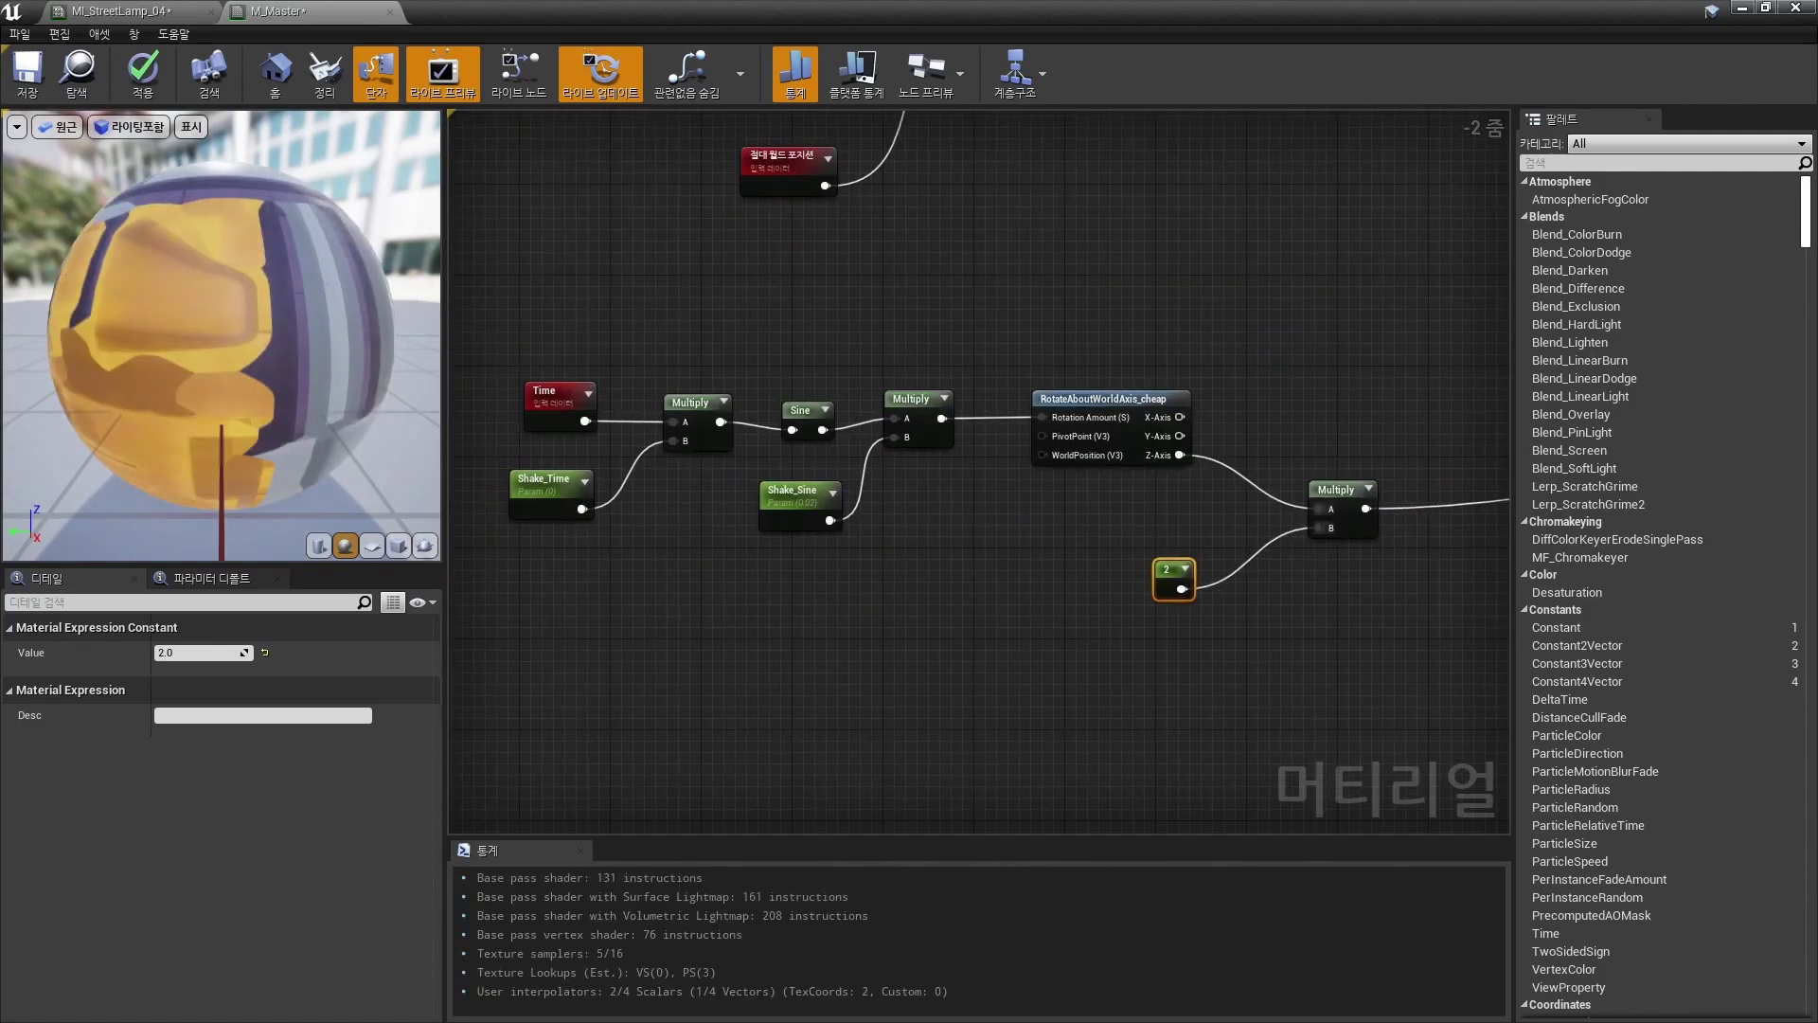
left_click(143, 74)
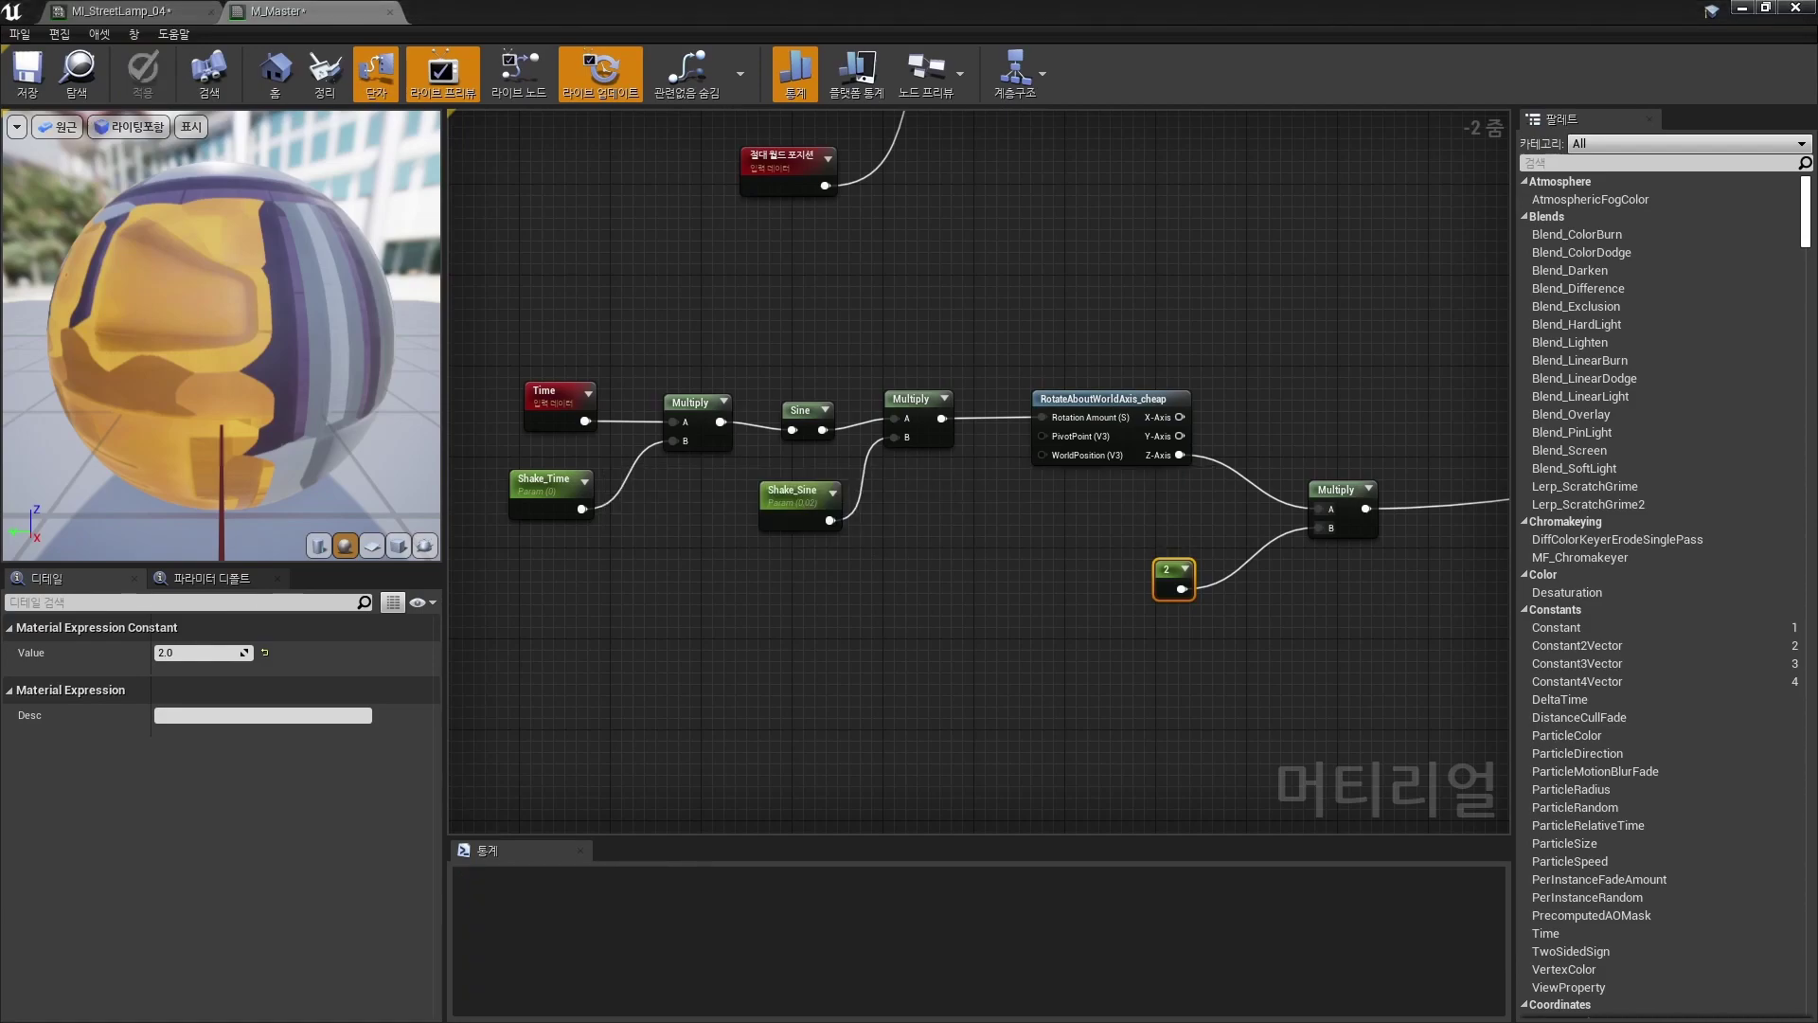
Step: Open the selected lantern's material instance from the level and shrink its editor window so the lantern stays in view
left_click(1742, 8)
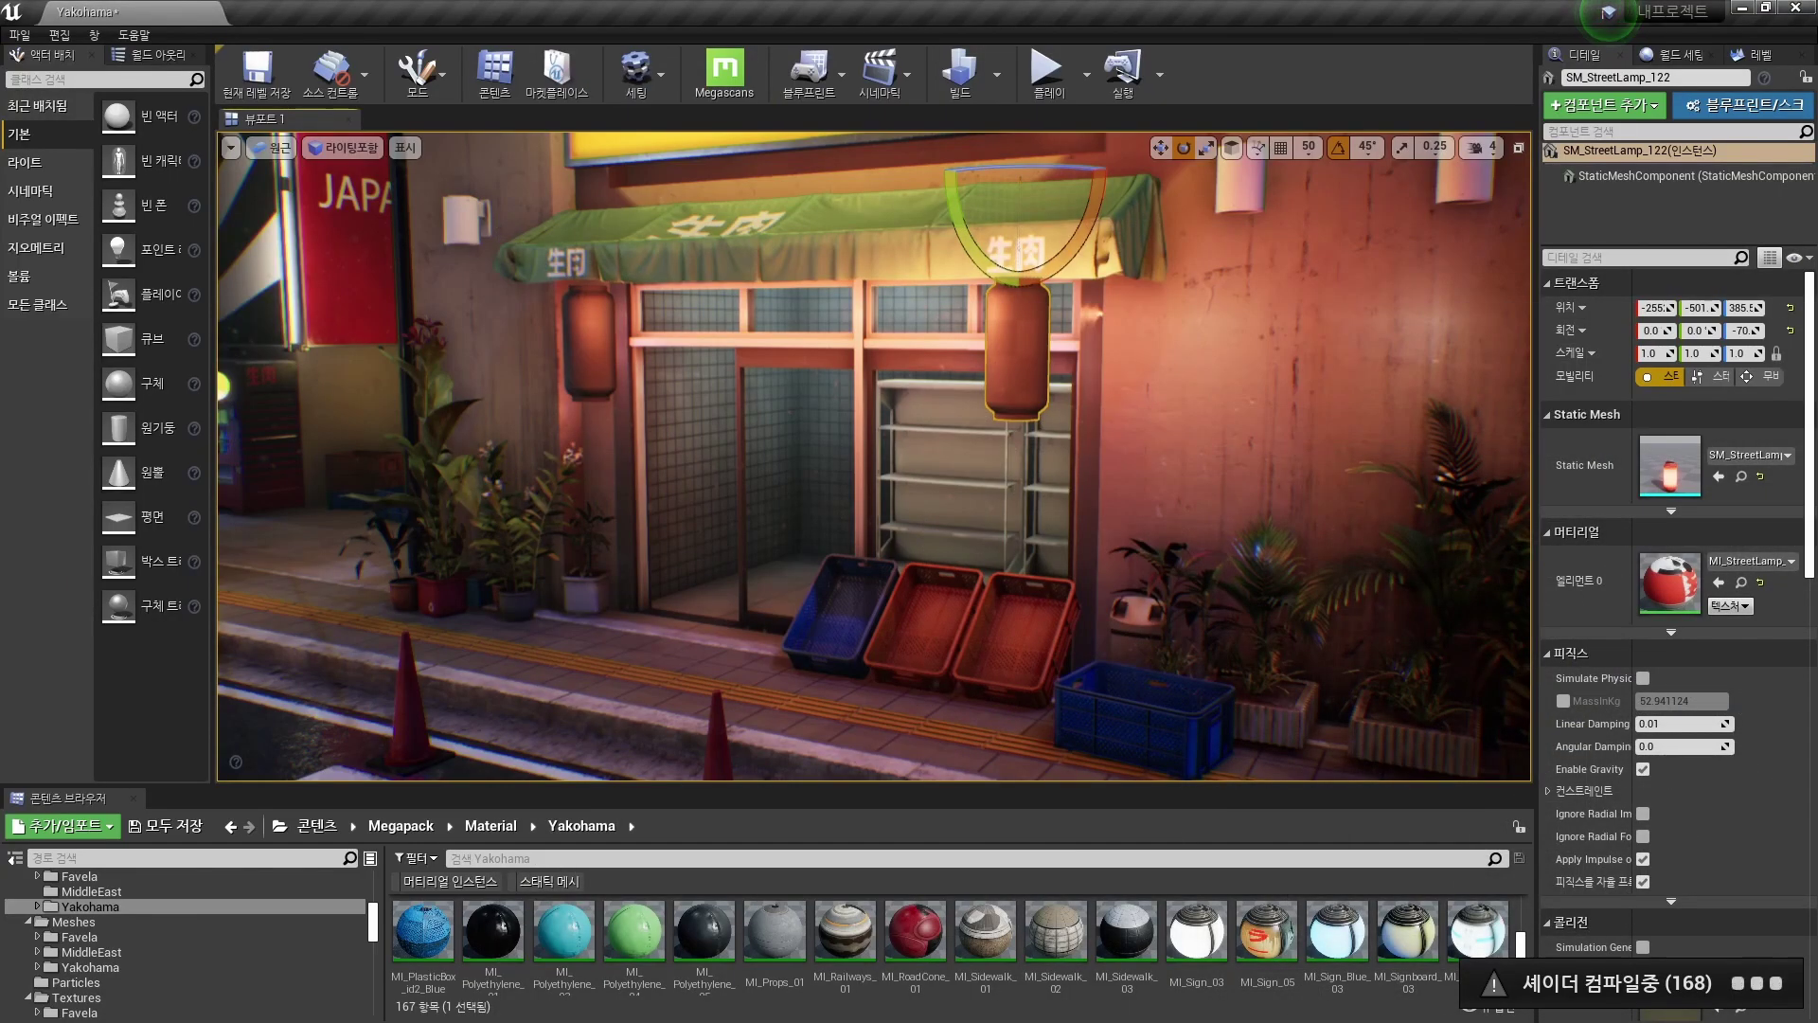
double_click(1670, 581)
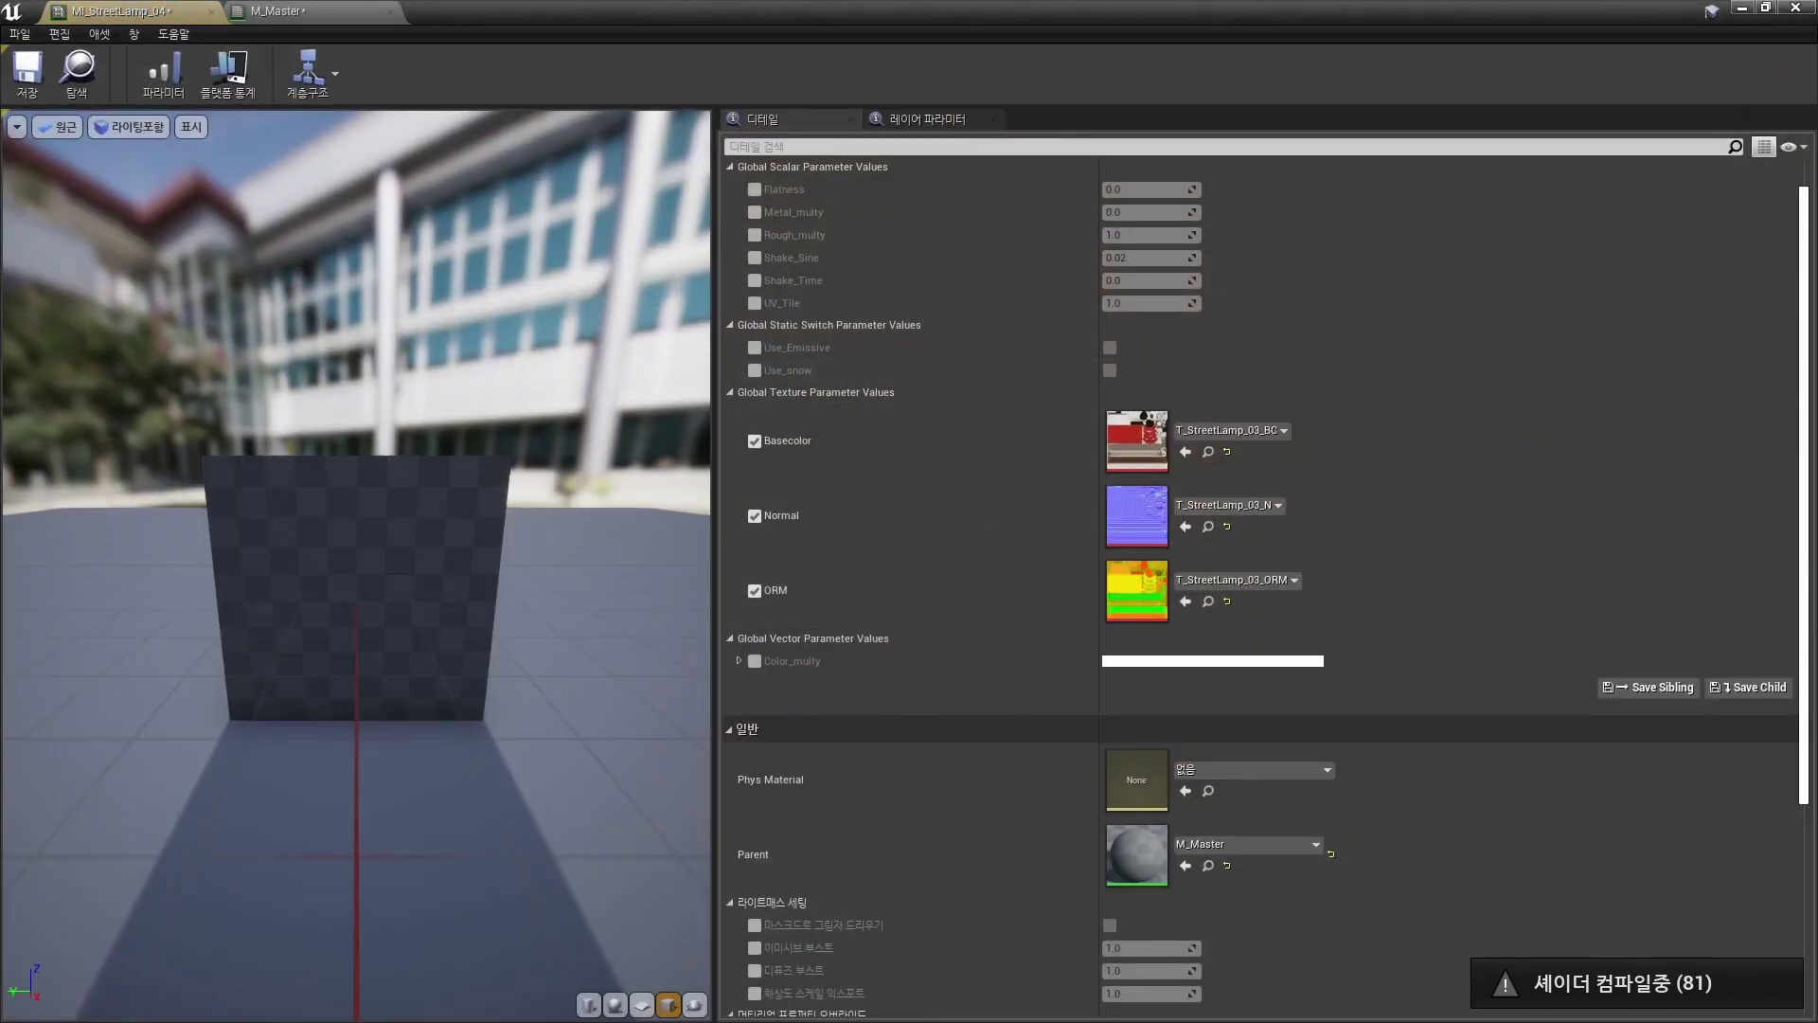
left_click_drag(900, 13, 518, 360)
scroll(558, 642, "up", 1)
scroll(558, 642, "down", 5)
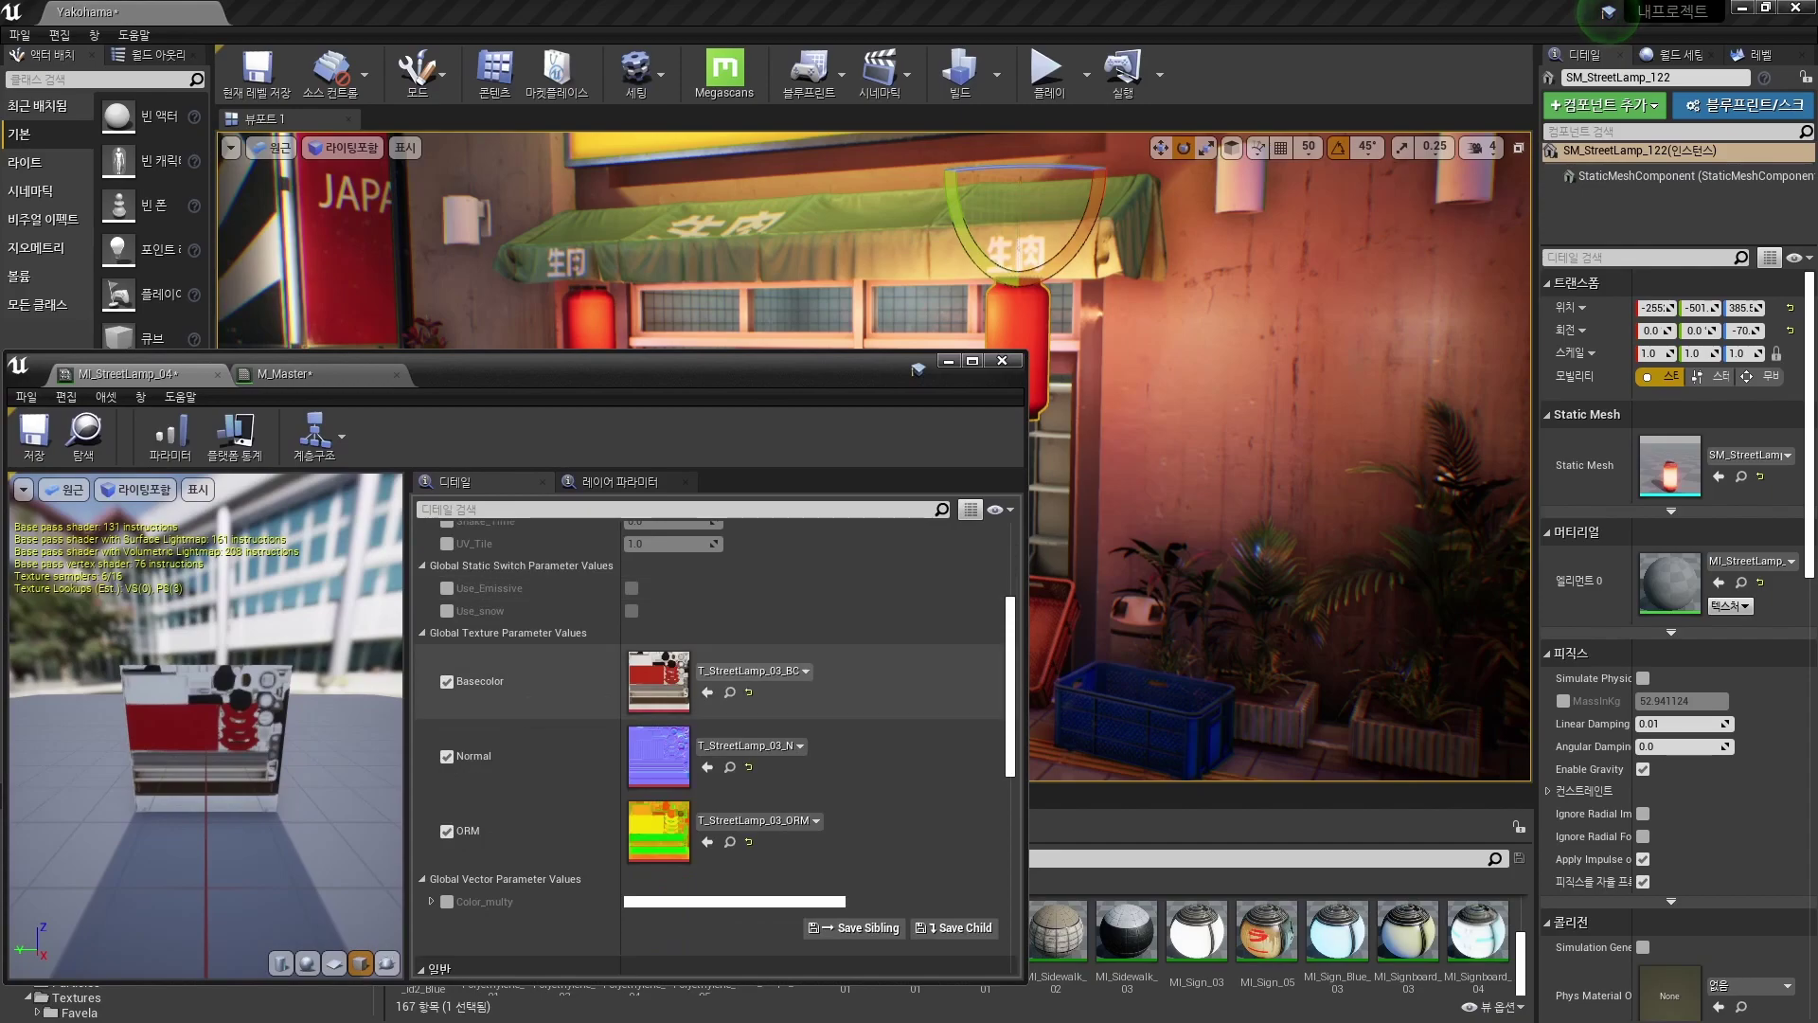
Step: Enable the Shake_Sine and Shake_Time overrides in the material instance and set Shake_Time to 0.1
scroll(559, 642, "up", 4)
left_click(446, 619)
left_click(446, 642)
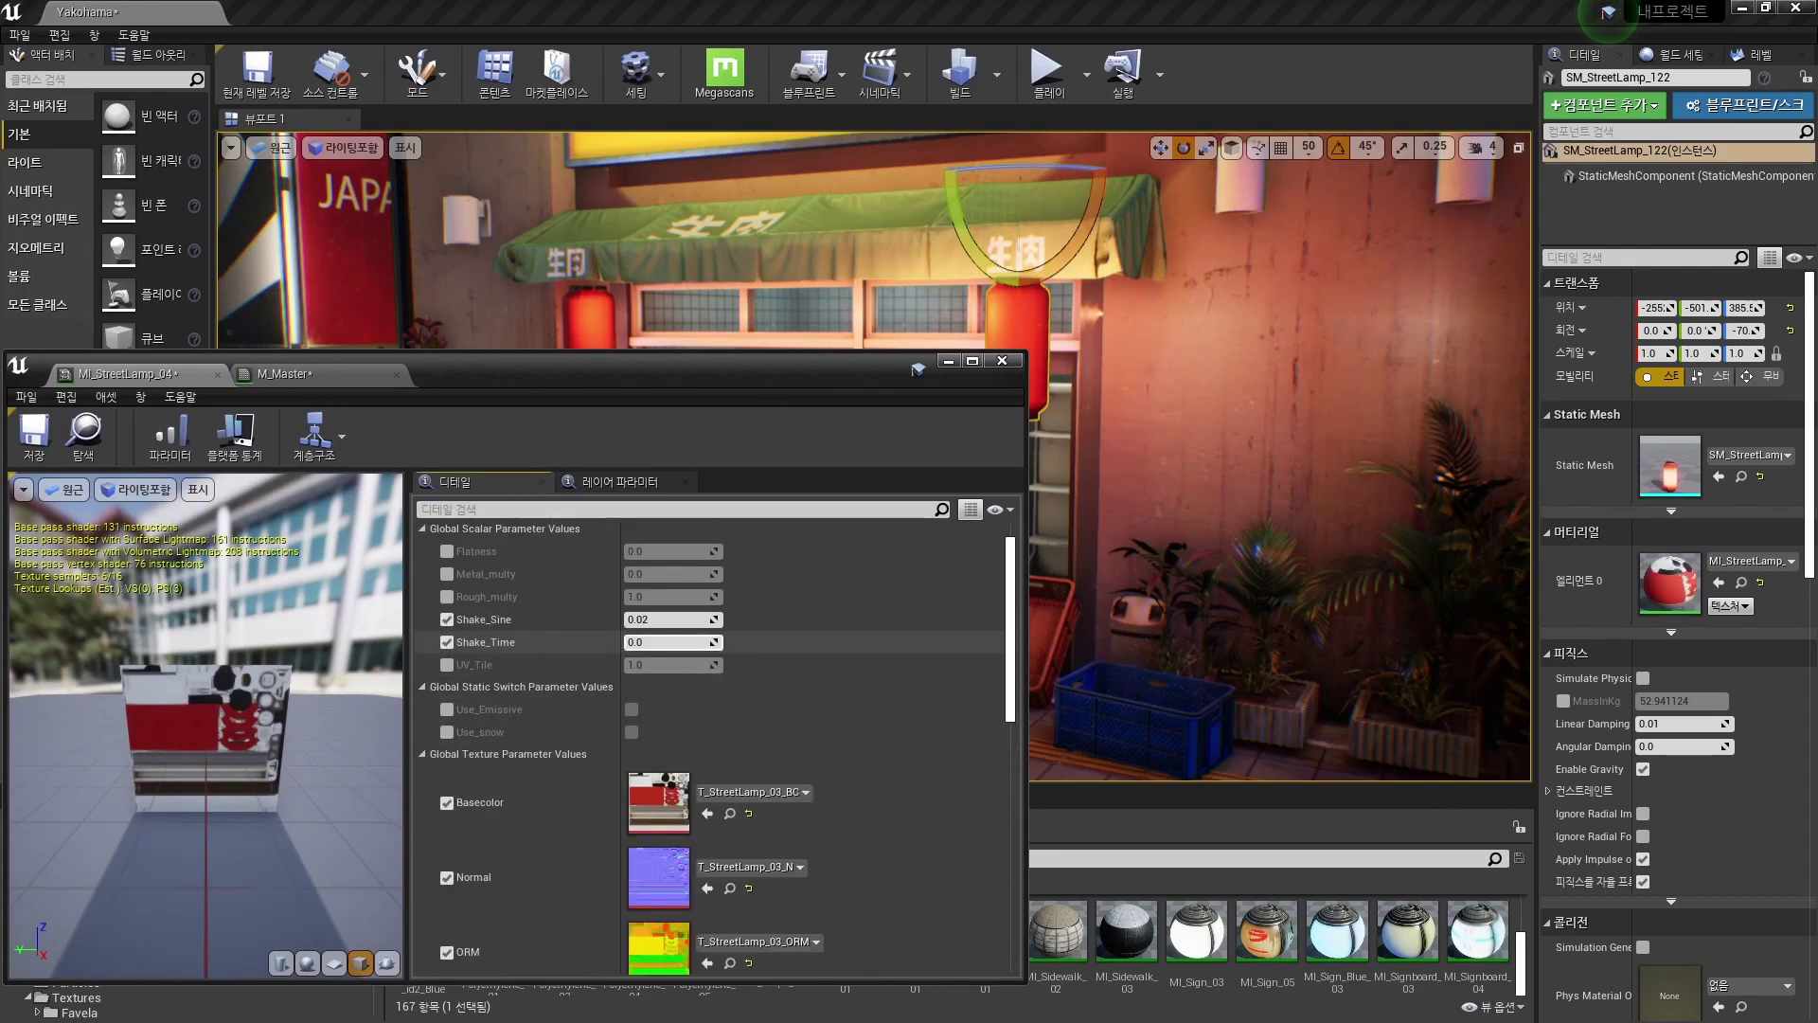
type("0.1")
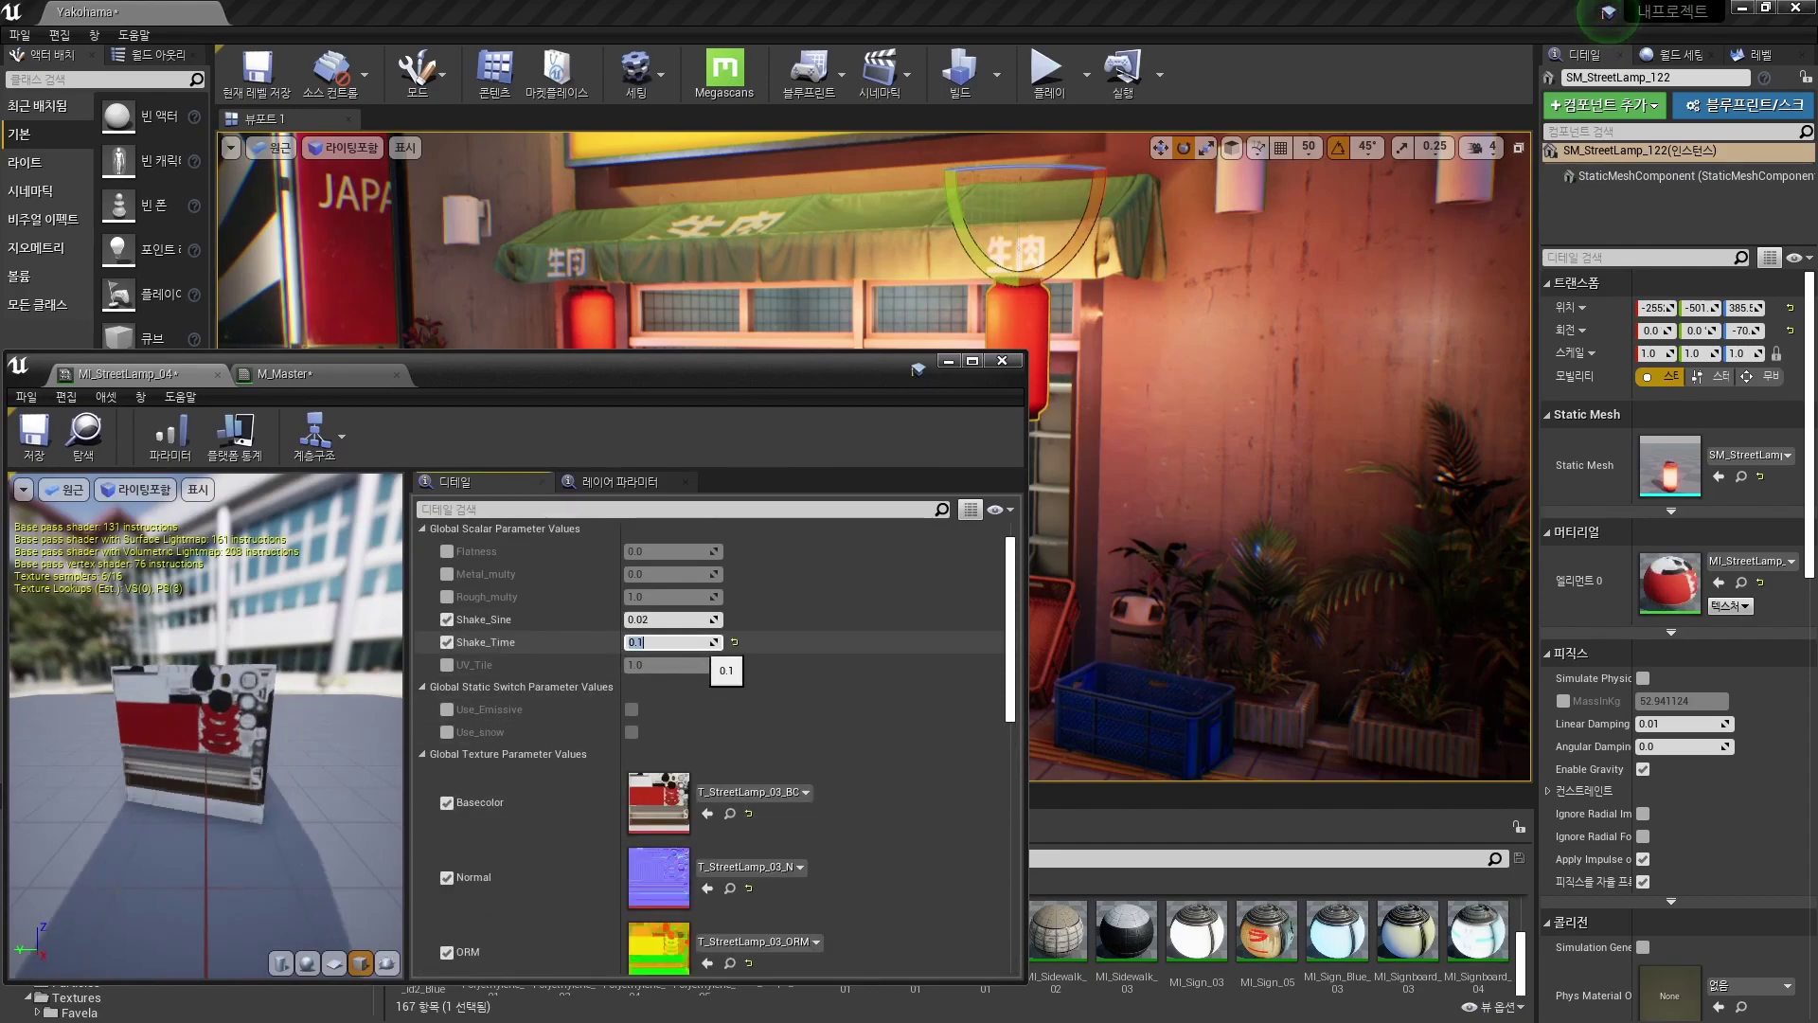
type("5")
key("Return")
type("0.1")
key("Return")
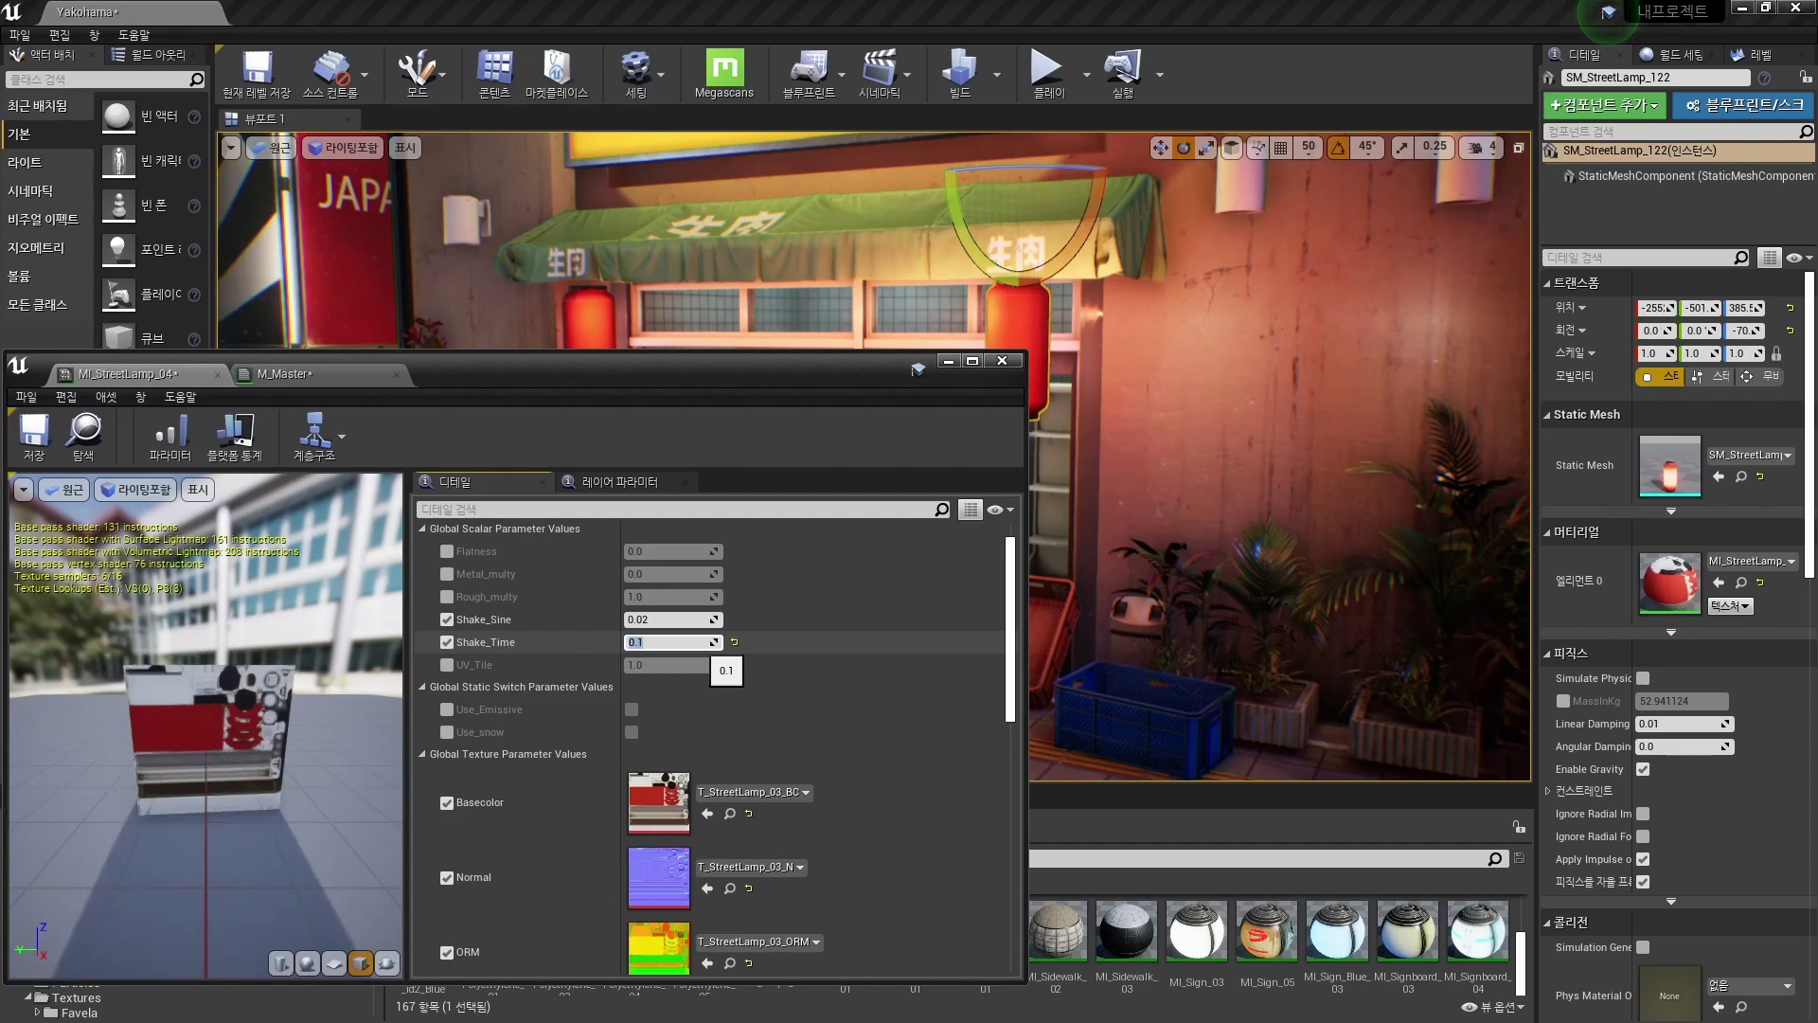
mouse_move(712, 620)
left_mouse_down()
mouse_move(766, 620)
mouse_move(712, 620)
left_mouse_up()
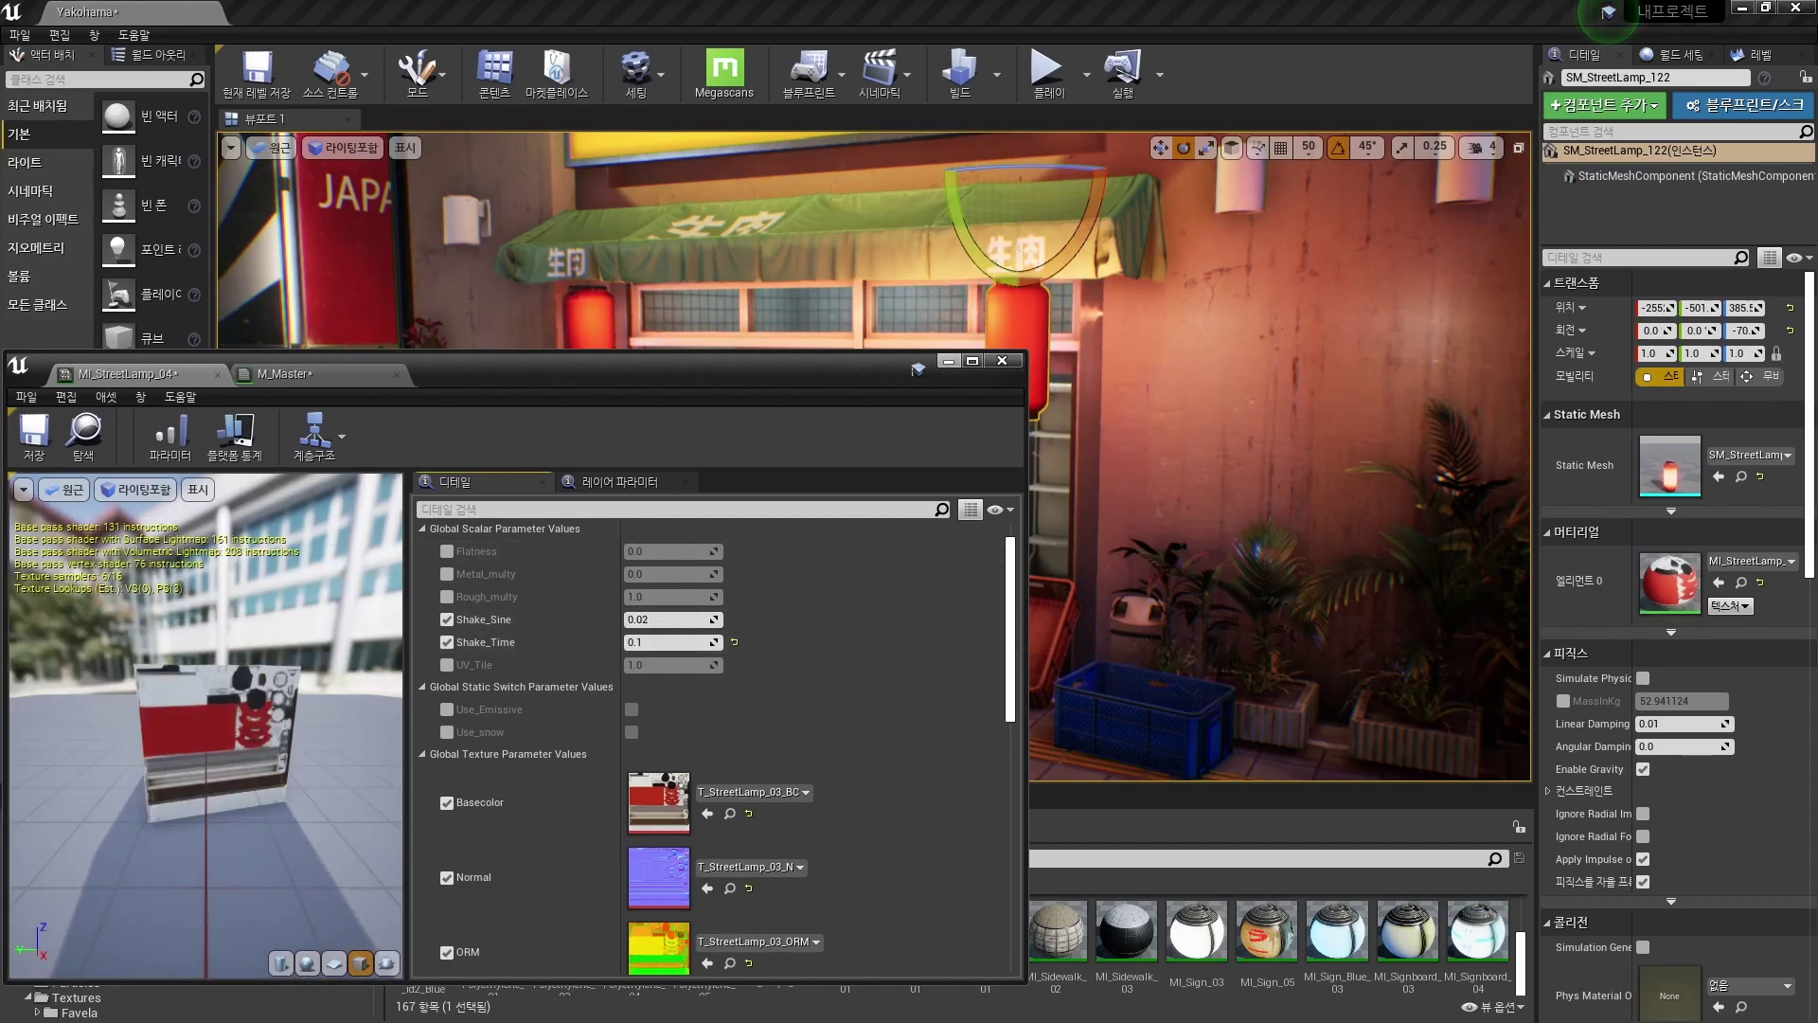
Step: Minimize the material instance window and examine the red hanging lantern's swaying up close in the level
left_click(948, 361)
right_click_drag(948, 379, 928, 341)
key("Escape")
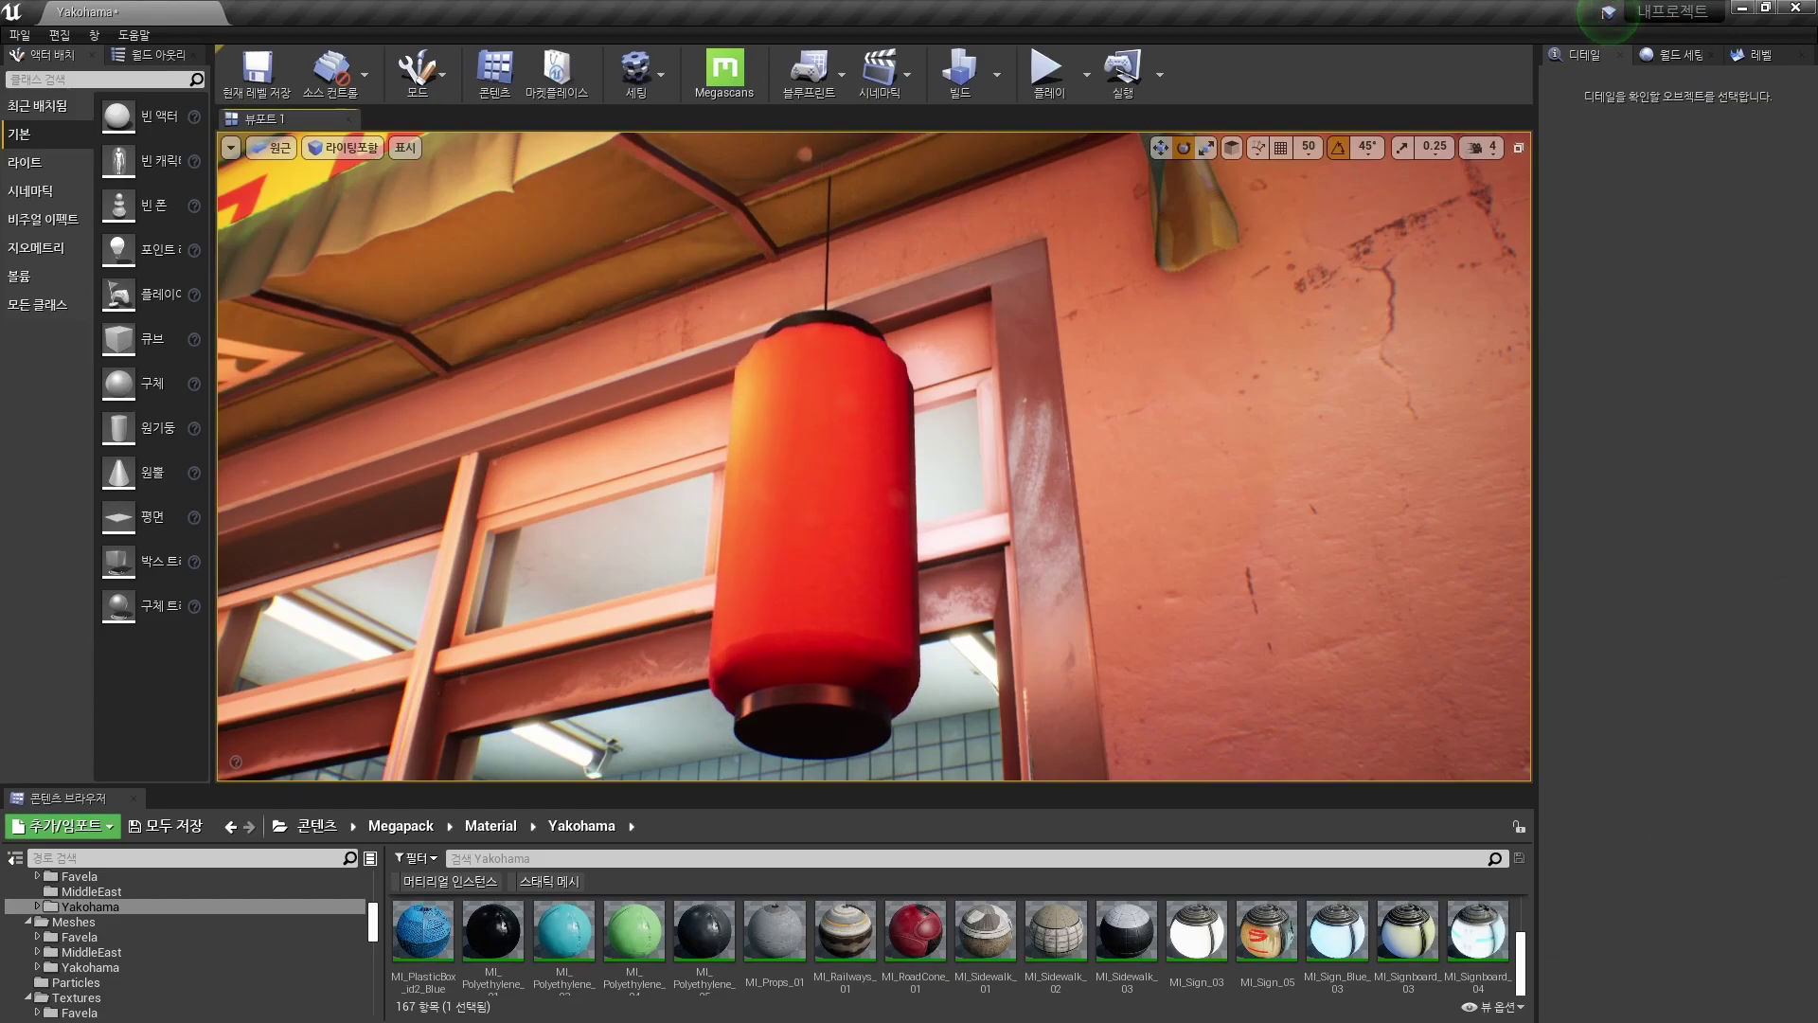
left_click(822, 502)
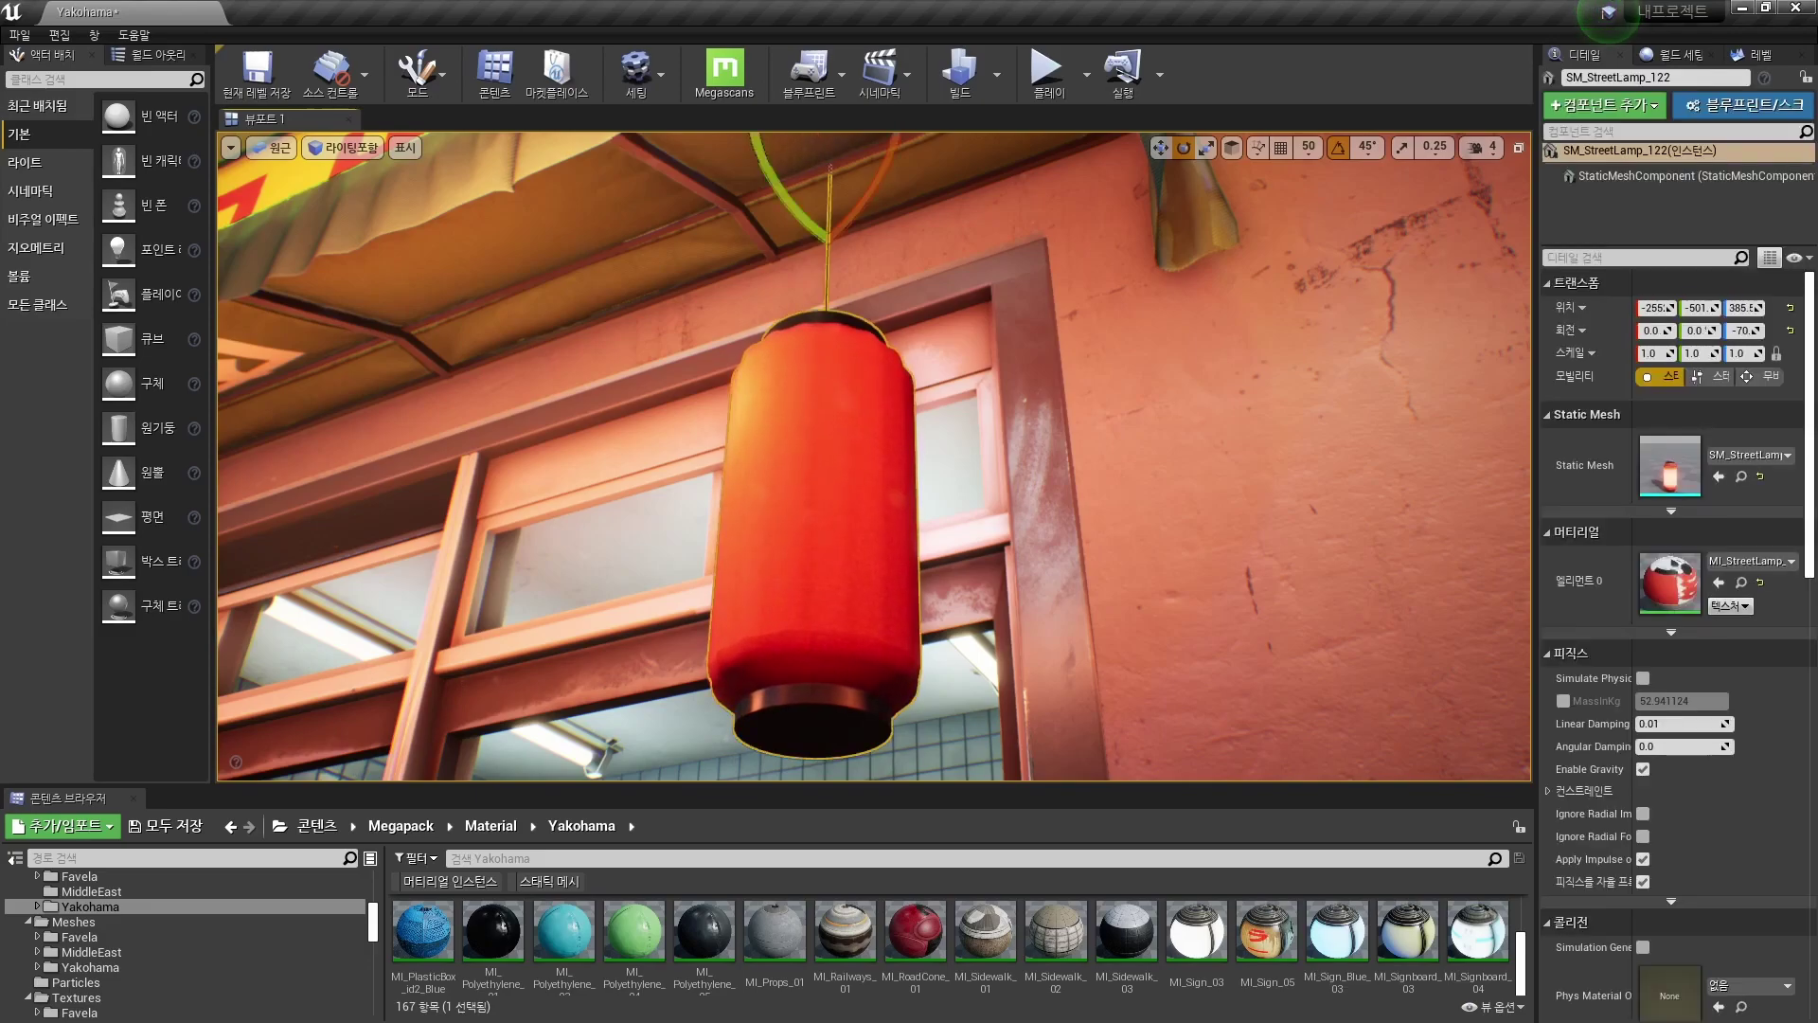
Step: Return to the M_Master graph, disconnect the final Multiply's output and maximize the material editor window
double_click(1669, 582)
left_click_drag(833, 367, 905, 300)
scroll(748, 797, "down", 6)
double_click(731, 782)
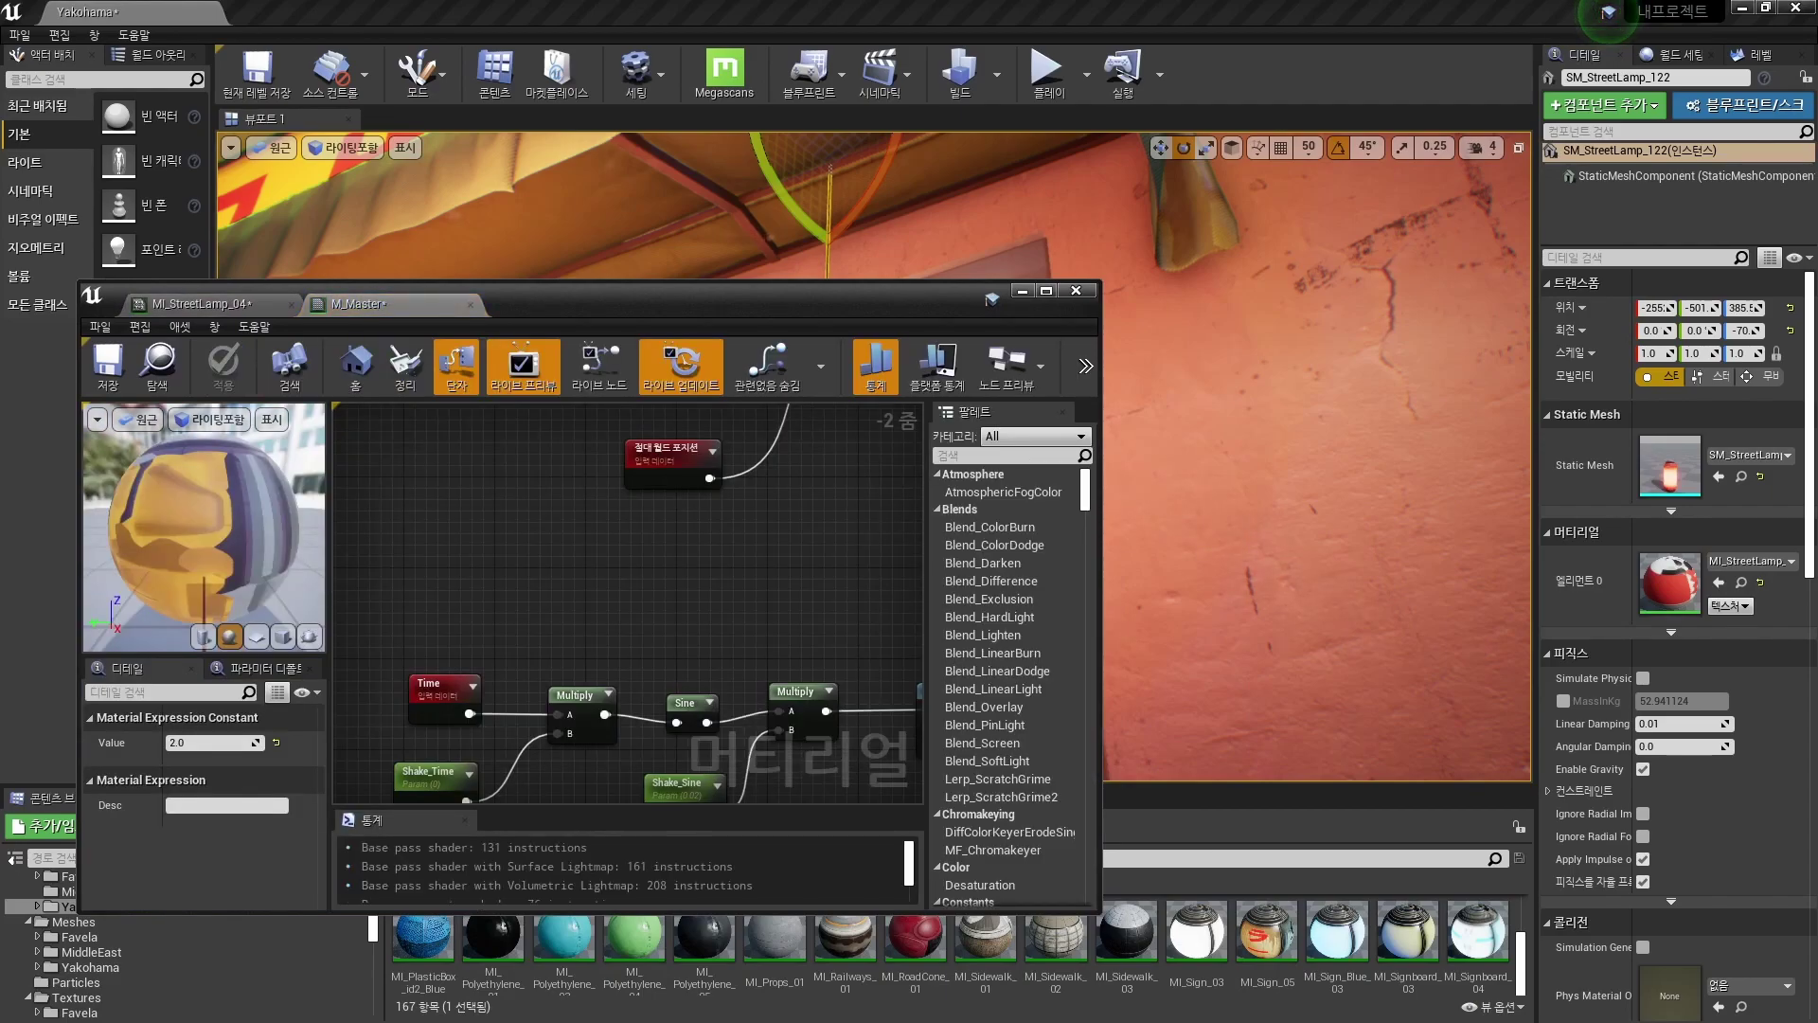
scroll(736, 587, "down", 3)
right_click_drag(735, 588, 446, 454)
scroll(689, 528, "up", 3)
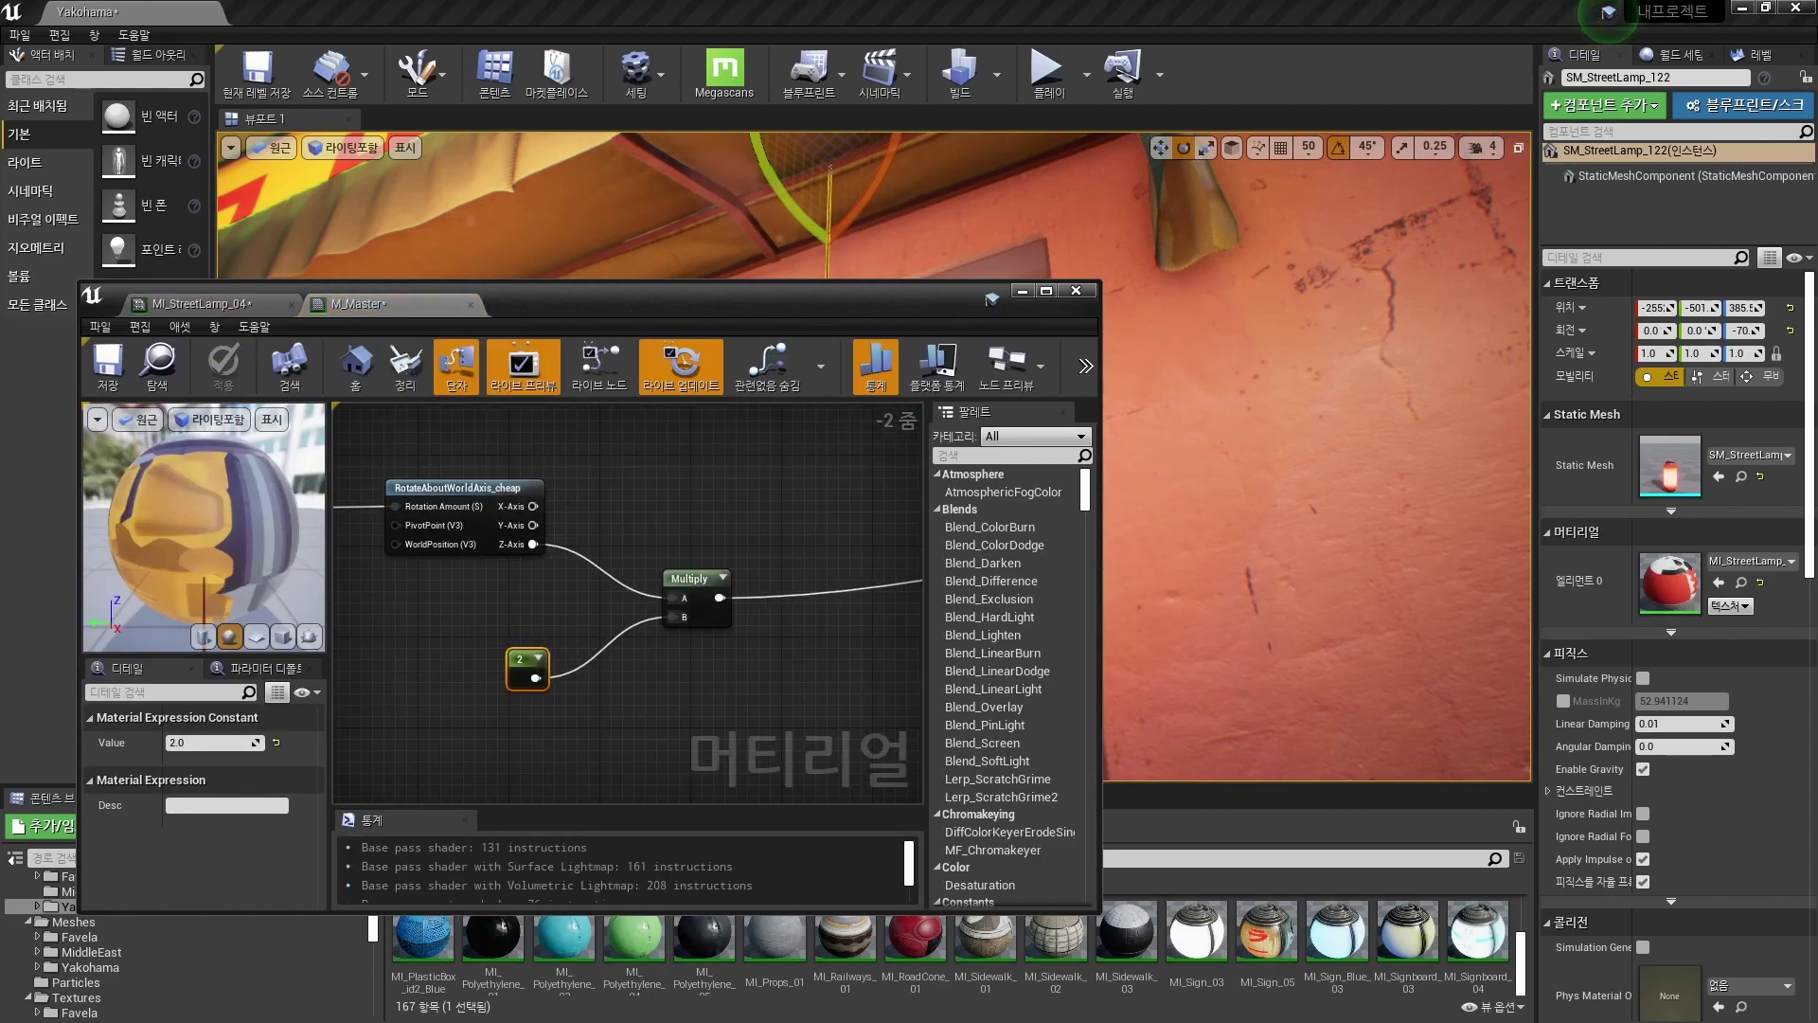
left_click(719, 597, "alt")
scroll(765, 579, "down", 1)
left_click(1046, 291)
Step: Place an Add node with RotateAboutWorldAxis_cheap's X-Axis wired to A and the Multiply output wired to B
right_click_drag(958, 302, 1061, 482)
scroll(1060, 481, "up", 1)
left_click(1061, 481)
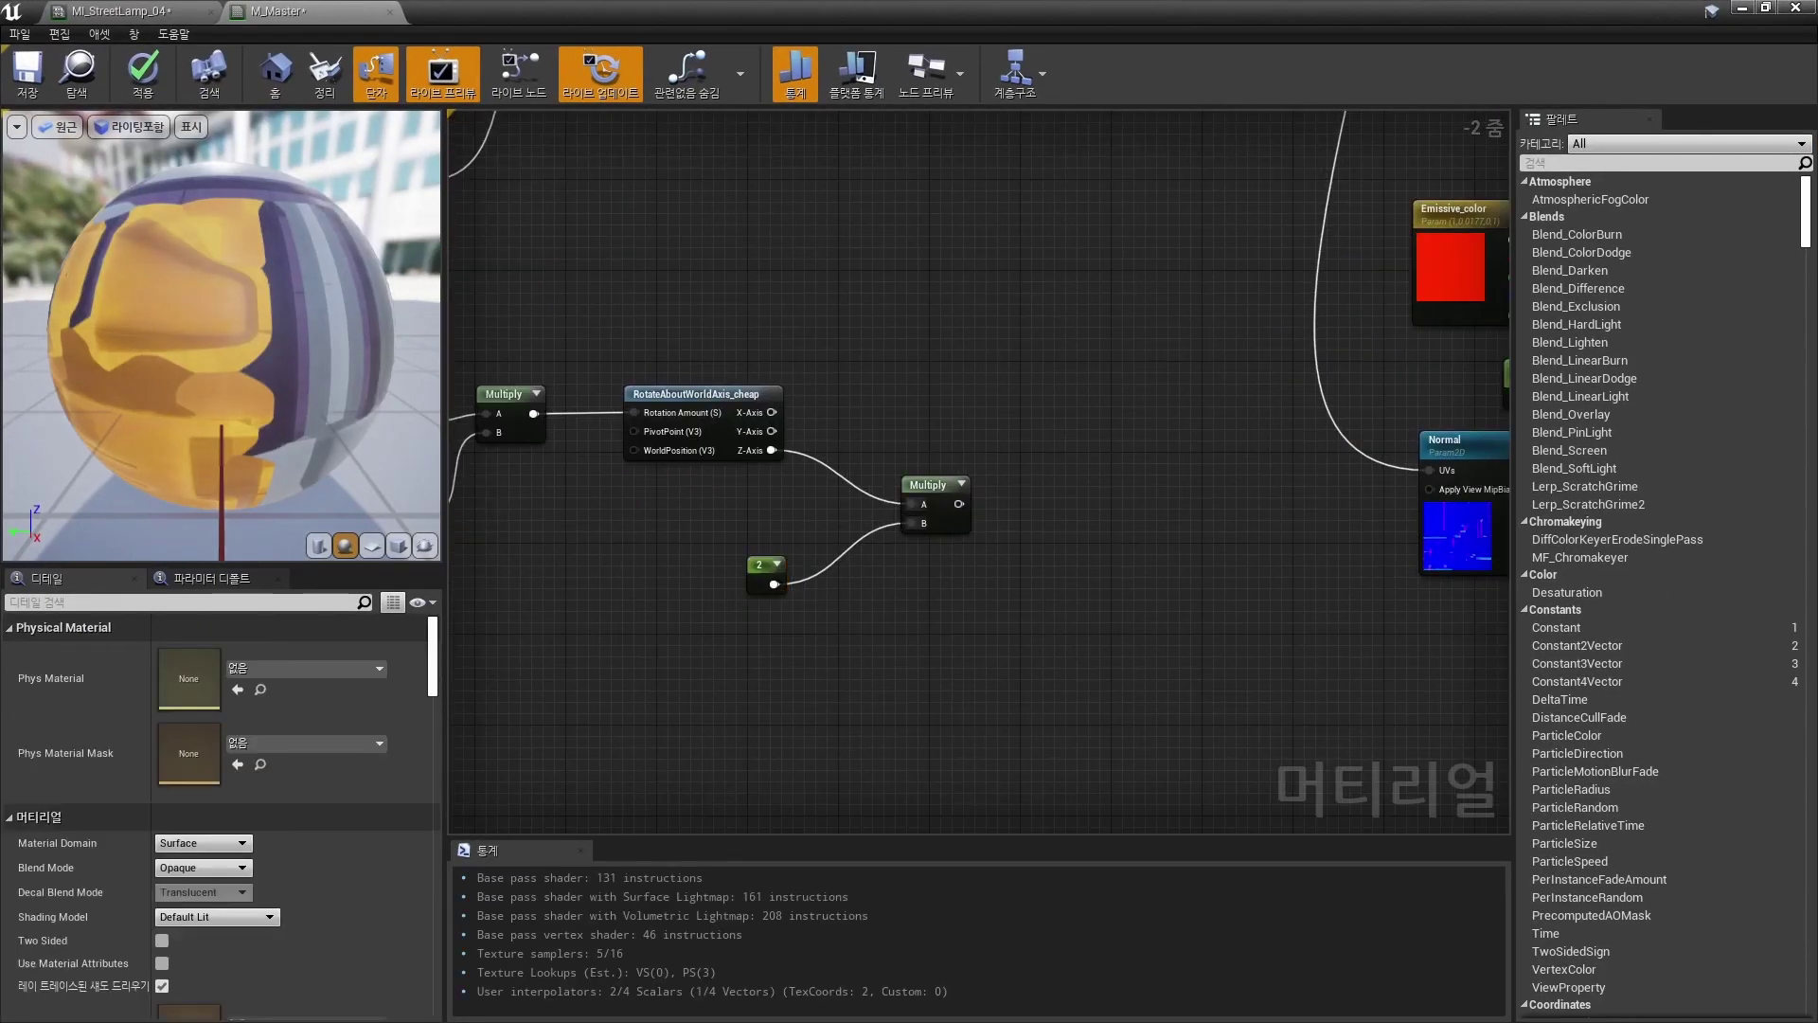
key("a")
left_click(1062, 412)
key("Escape")
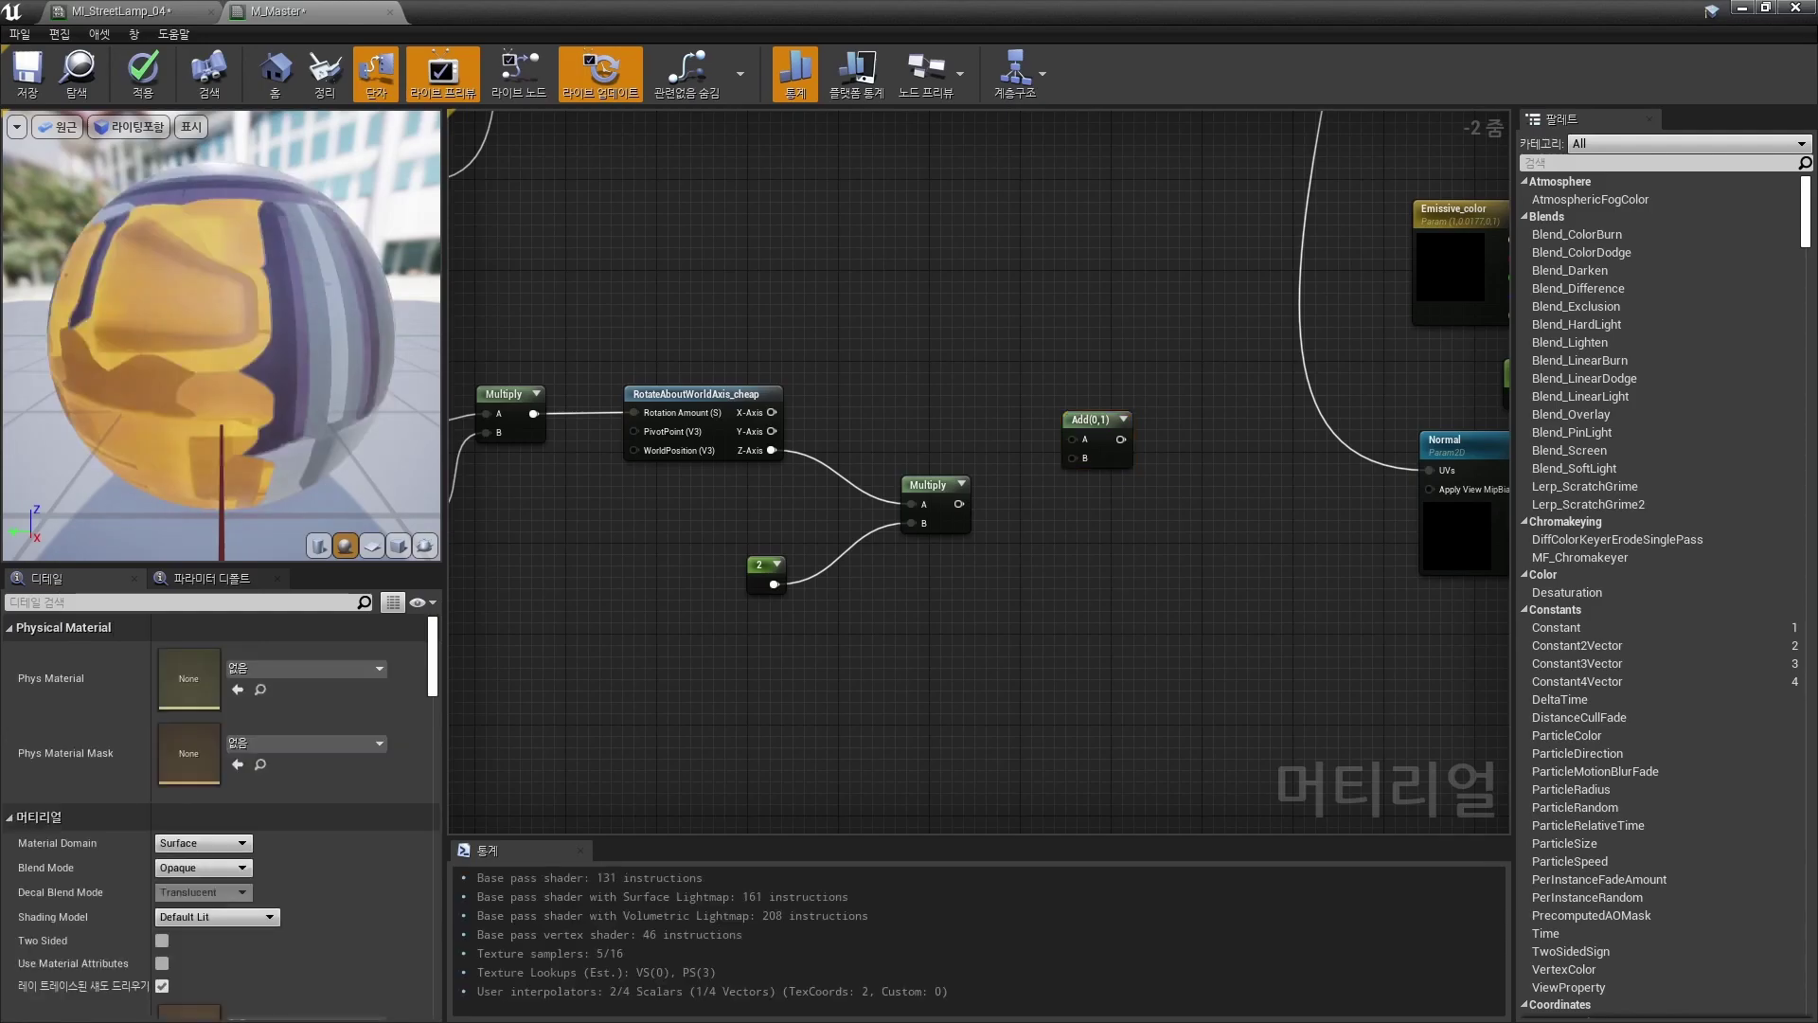
left_click_drag(772, 412, 1073, 439)
left_click_drag(959, 504, 1073, 457)
Step: Move the shake node group left in the graph to free space after the Add node
scroll(909, 375, "down", 1)
right_click_drag(909, 375, 1373, 429)
scroll(1222, 431, "down", 2)
right_click_drag(1175, 426, 1094, 421)
left_click_drag(843, 409, 1375, 541)
left_click_drag(1349, 449, 1117, 464)
left_click(1152, 481)
scroll(1154, 481, "up", 5)
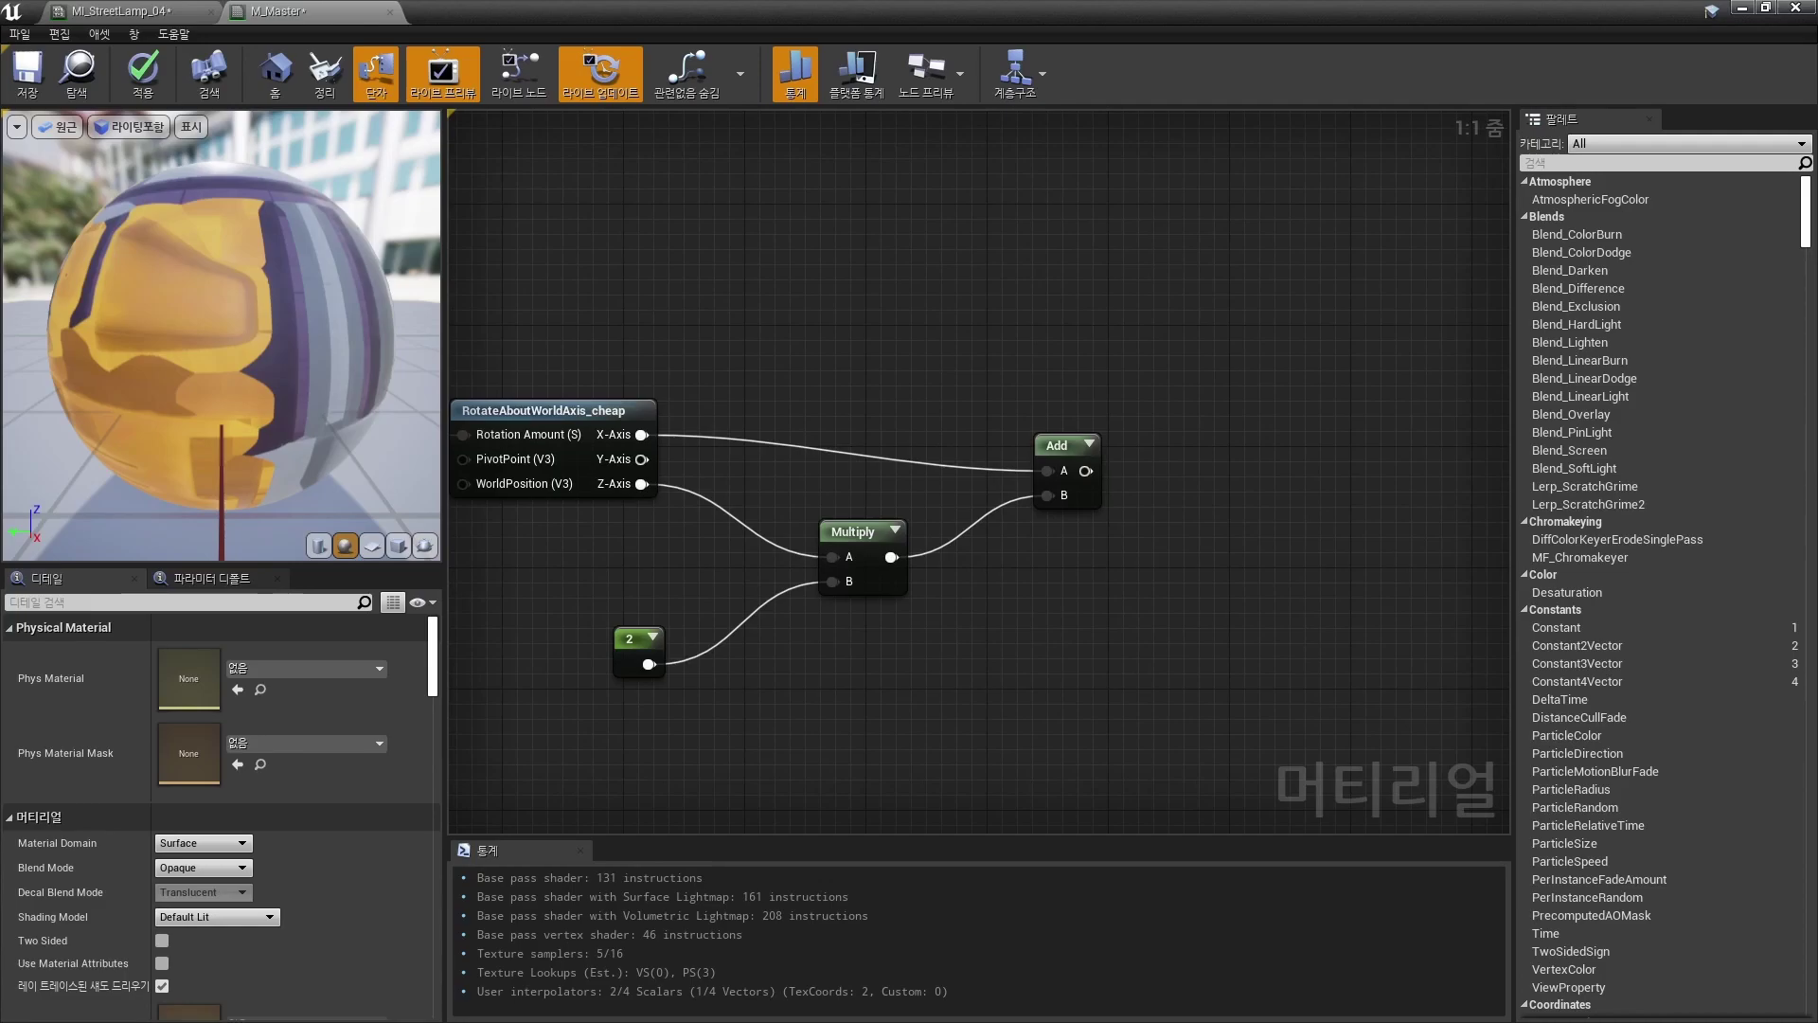
Step: Place a Multiply node after the Add, wiring the Add output to A and a new constant to B
key("m")
left_click(1173, 471)
left_click_drag(1200, 481, 1260, 463)
left_click_drag(1086, 471, 1245, 487)
left_click(1068, 639)
key("1")
left_click(1066, 638)
left_click_drag(1070, 648, 1244, 510)
Step: Convert the new constant to a parameter named Shake_Multy
right_click(1075, 606)
left_click(1117, 658)
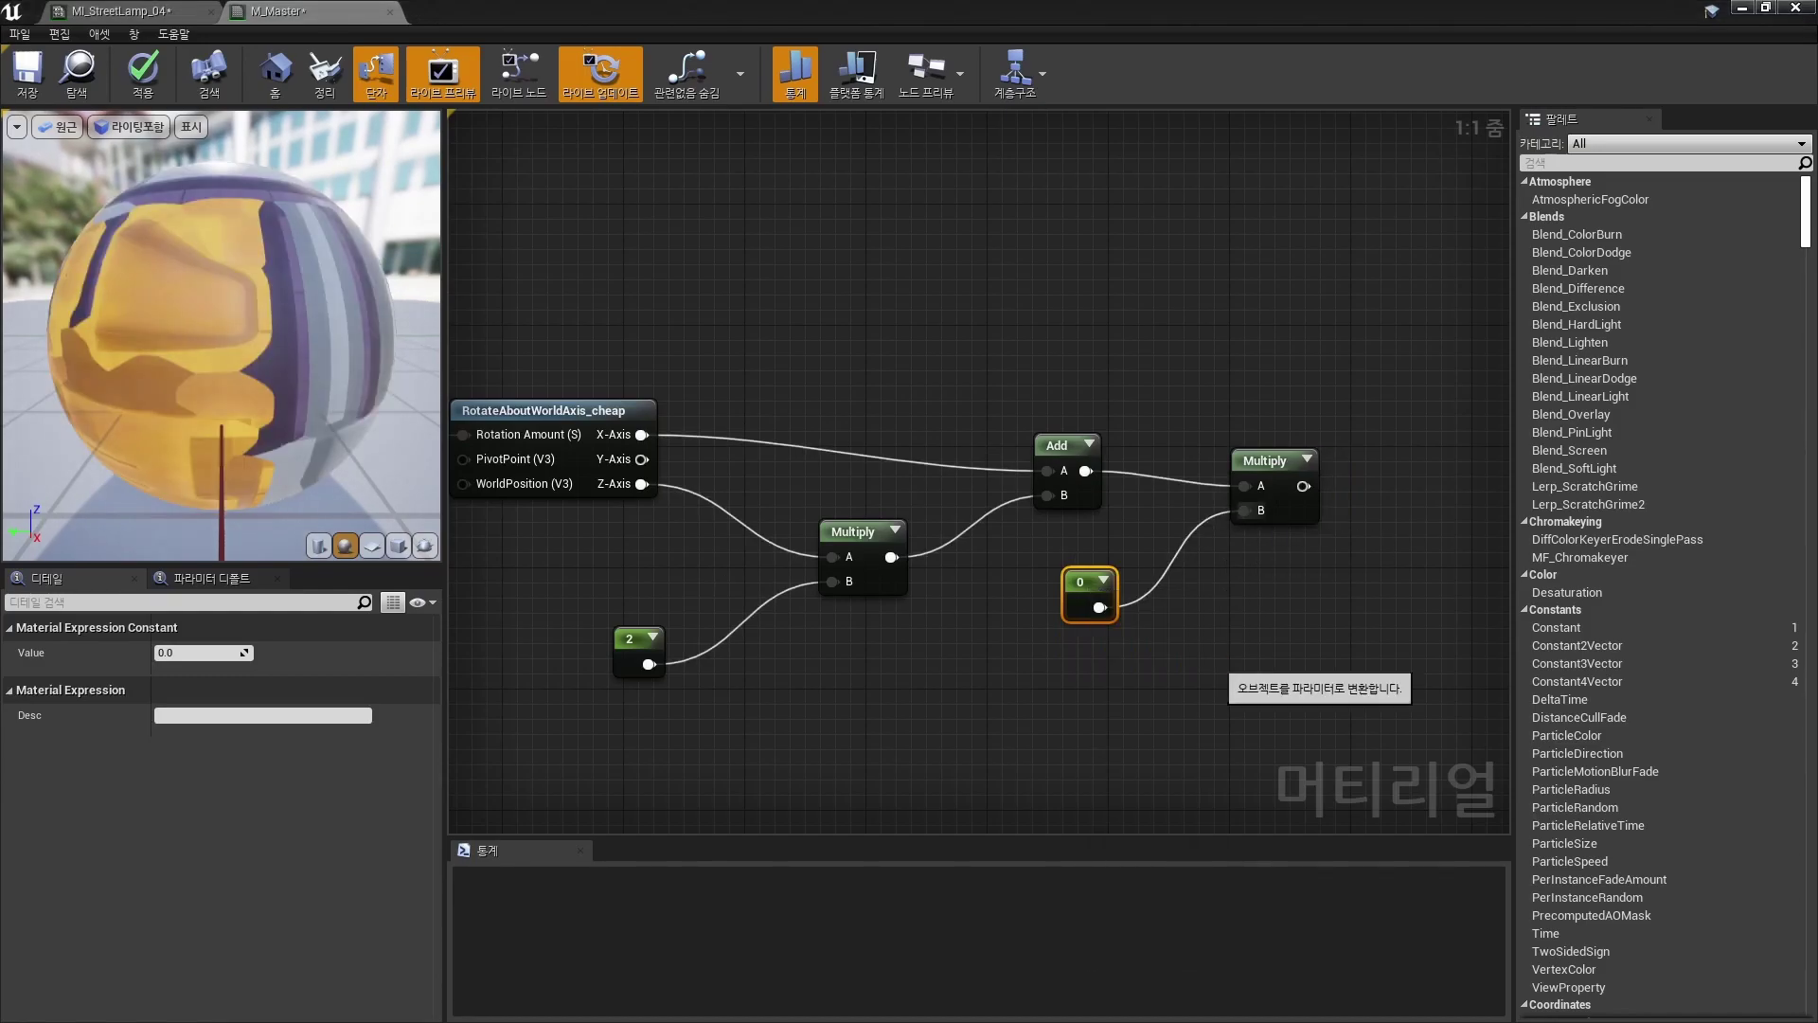
type("Shake_Multy")
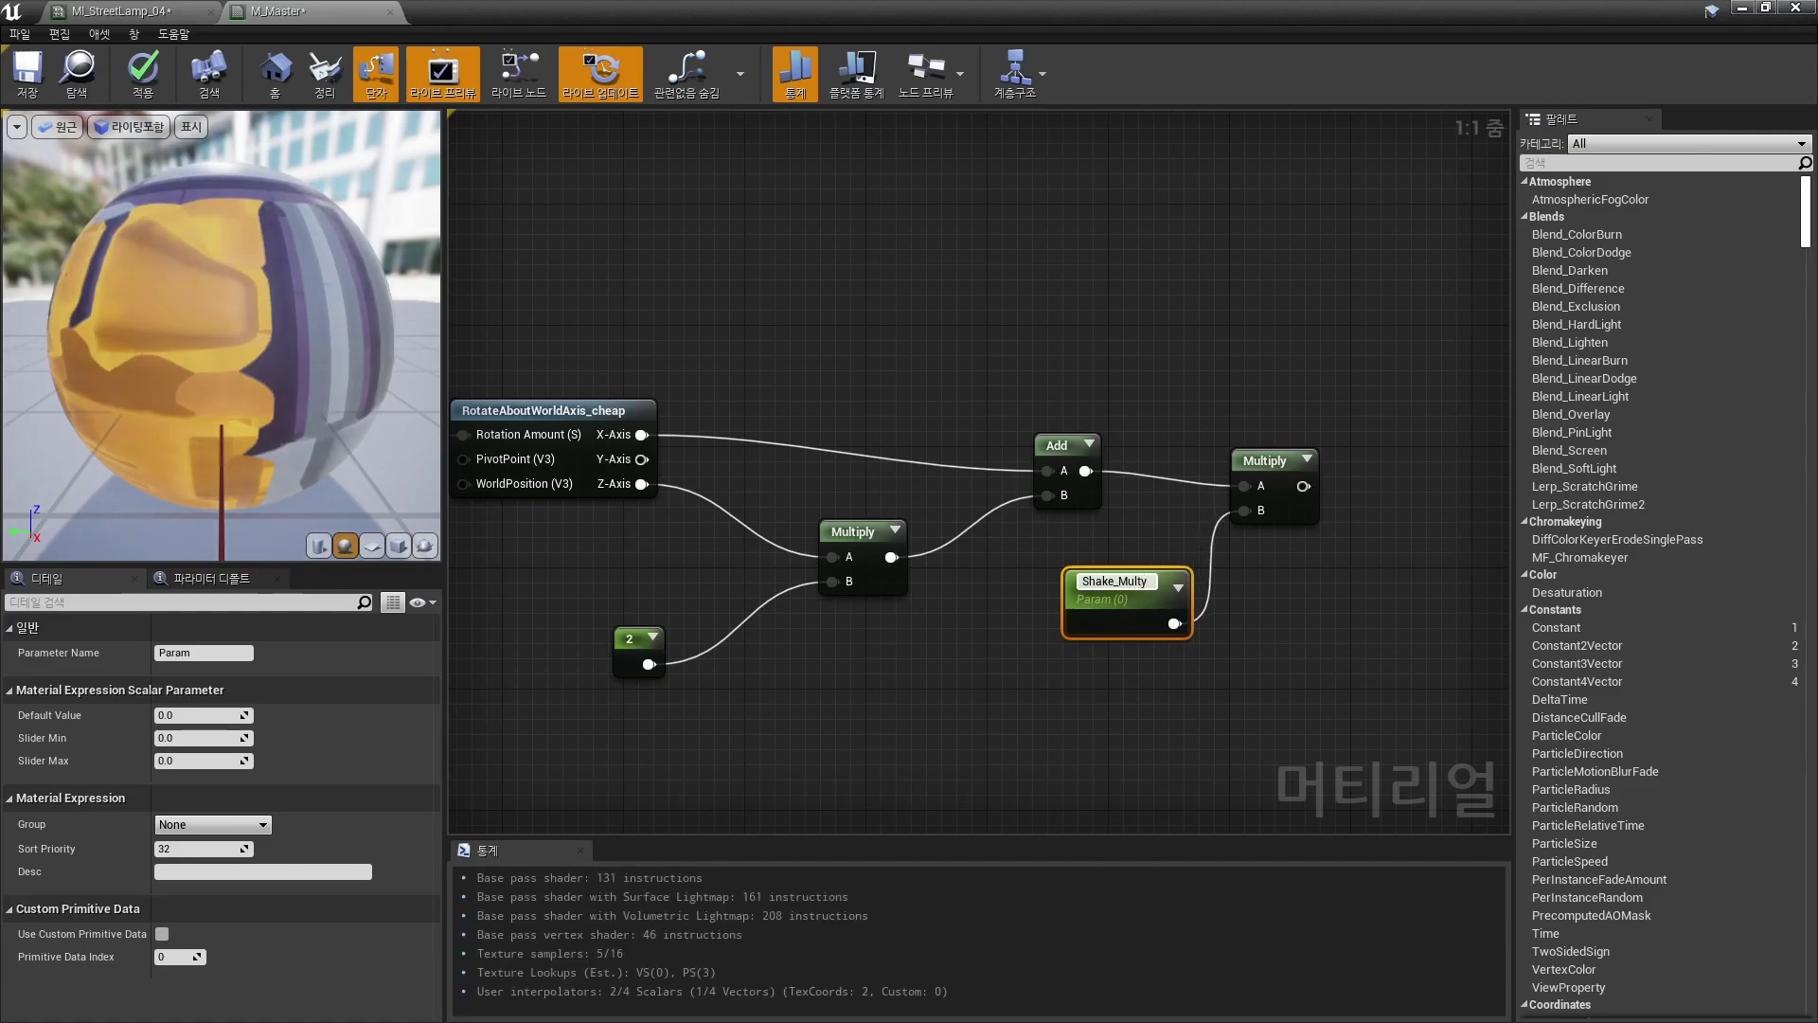
key("Return")
Step: Connect the new Multiply's output to M_Master's World Position Offset input and apply the material changes
scroll(867, 525, "down", 3)
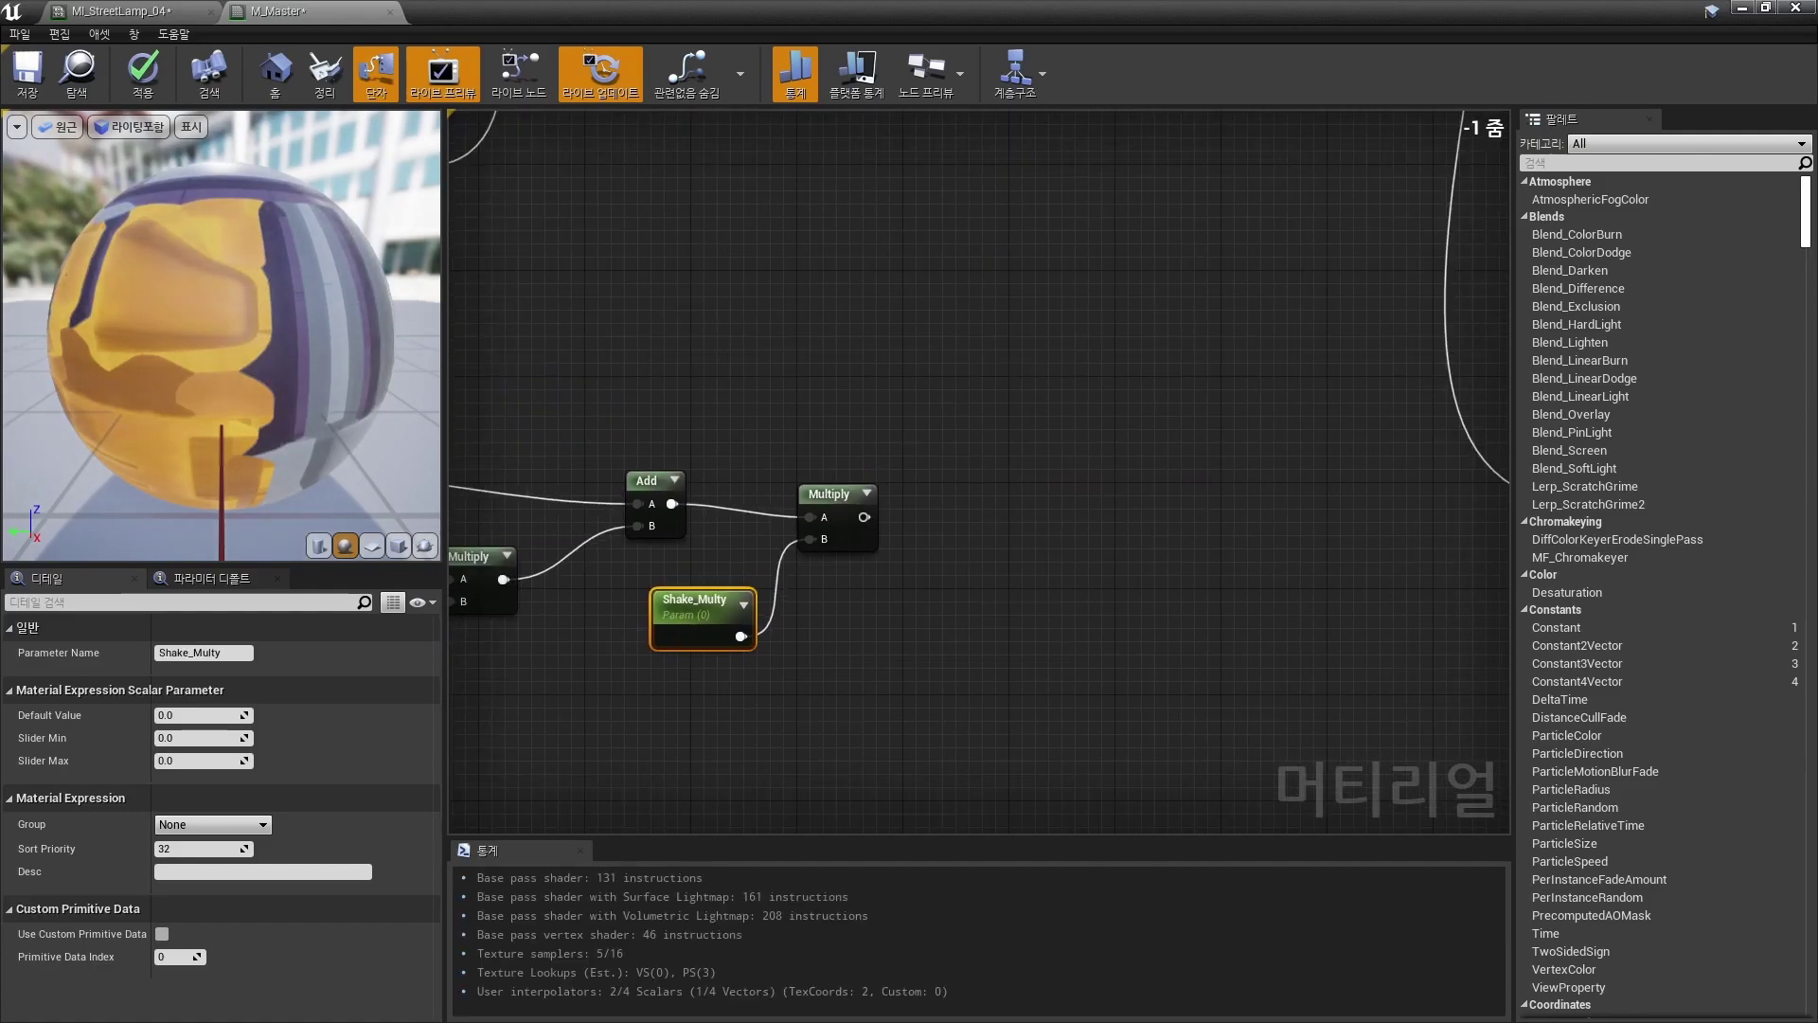
left_click_drag(865, 523, 1306, 498)
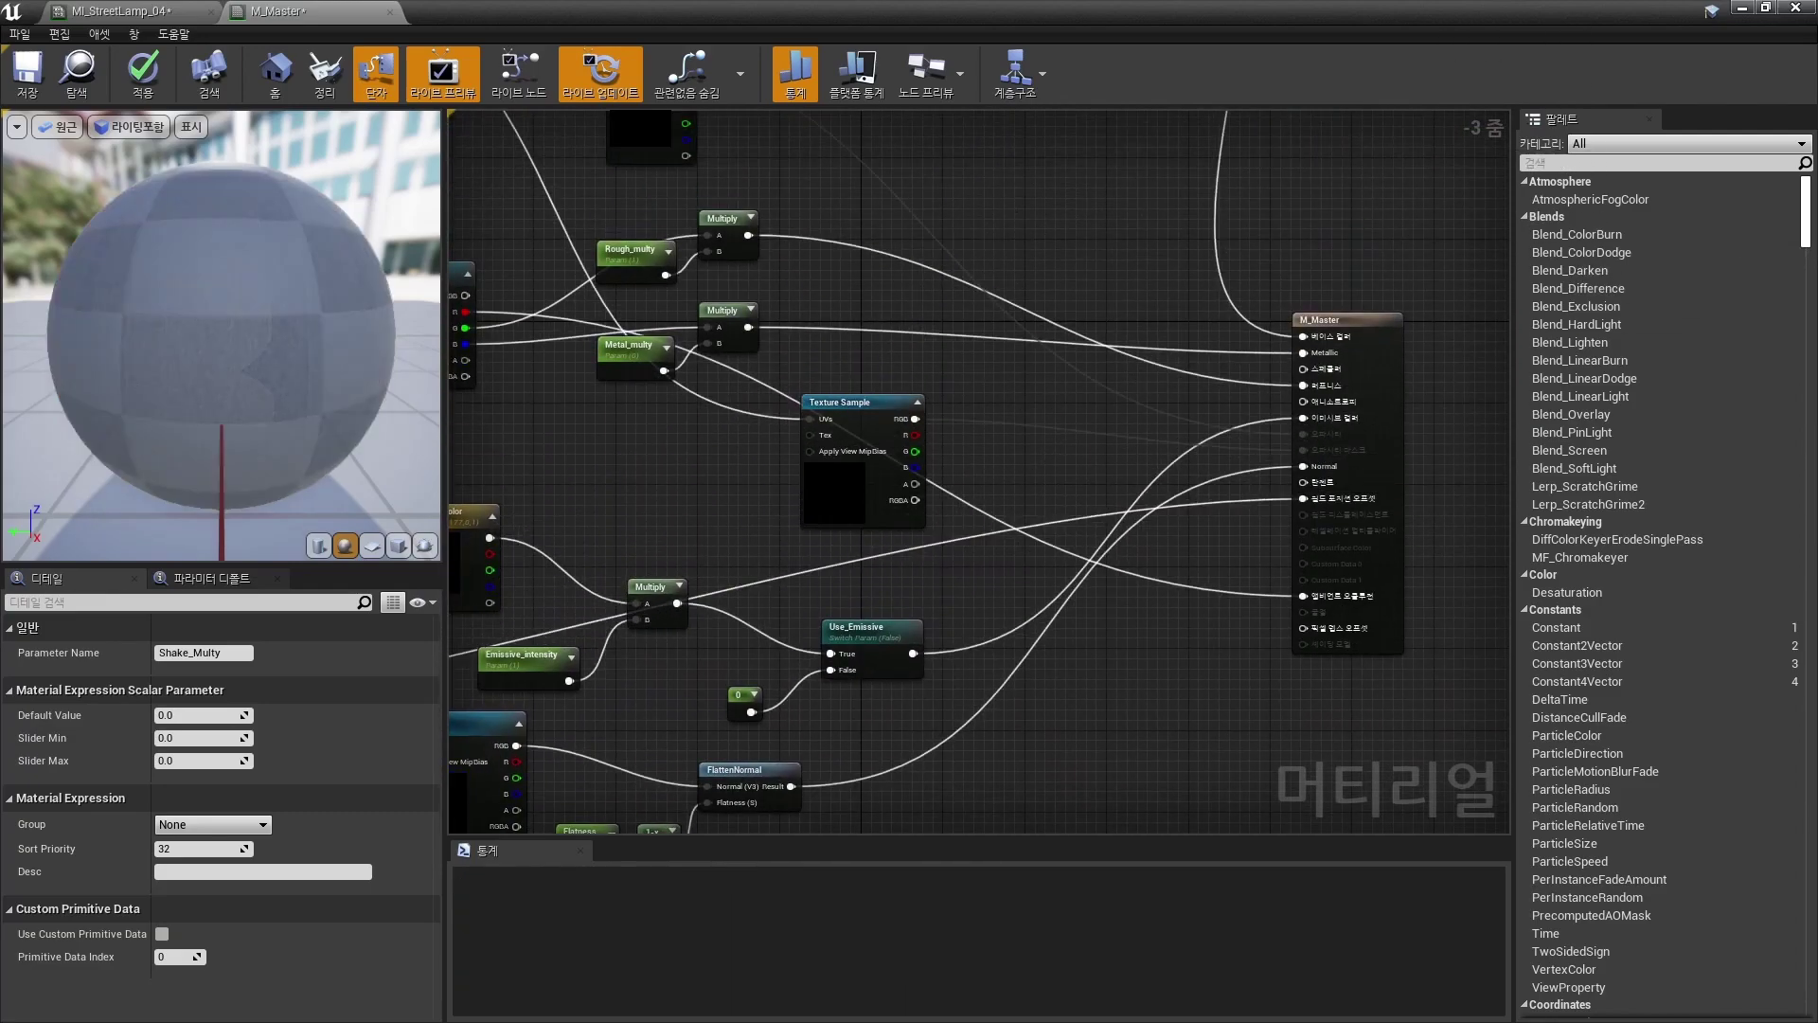
right_click_drag(530, 568, 1420, 381)
scroll(906, 387, "down", 1)
right_click_drag(906, 387, 1469, 313)
left_click(1459, 313)
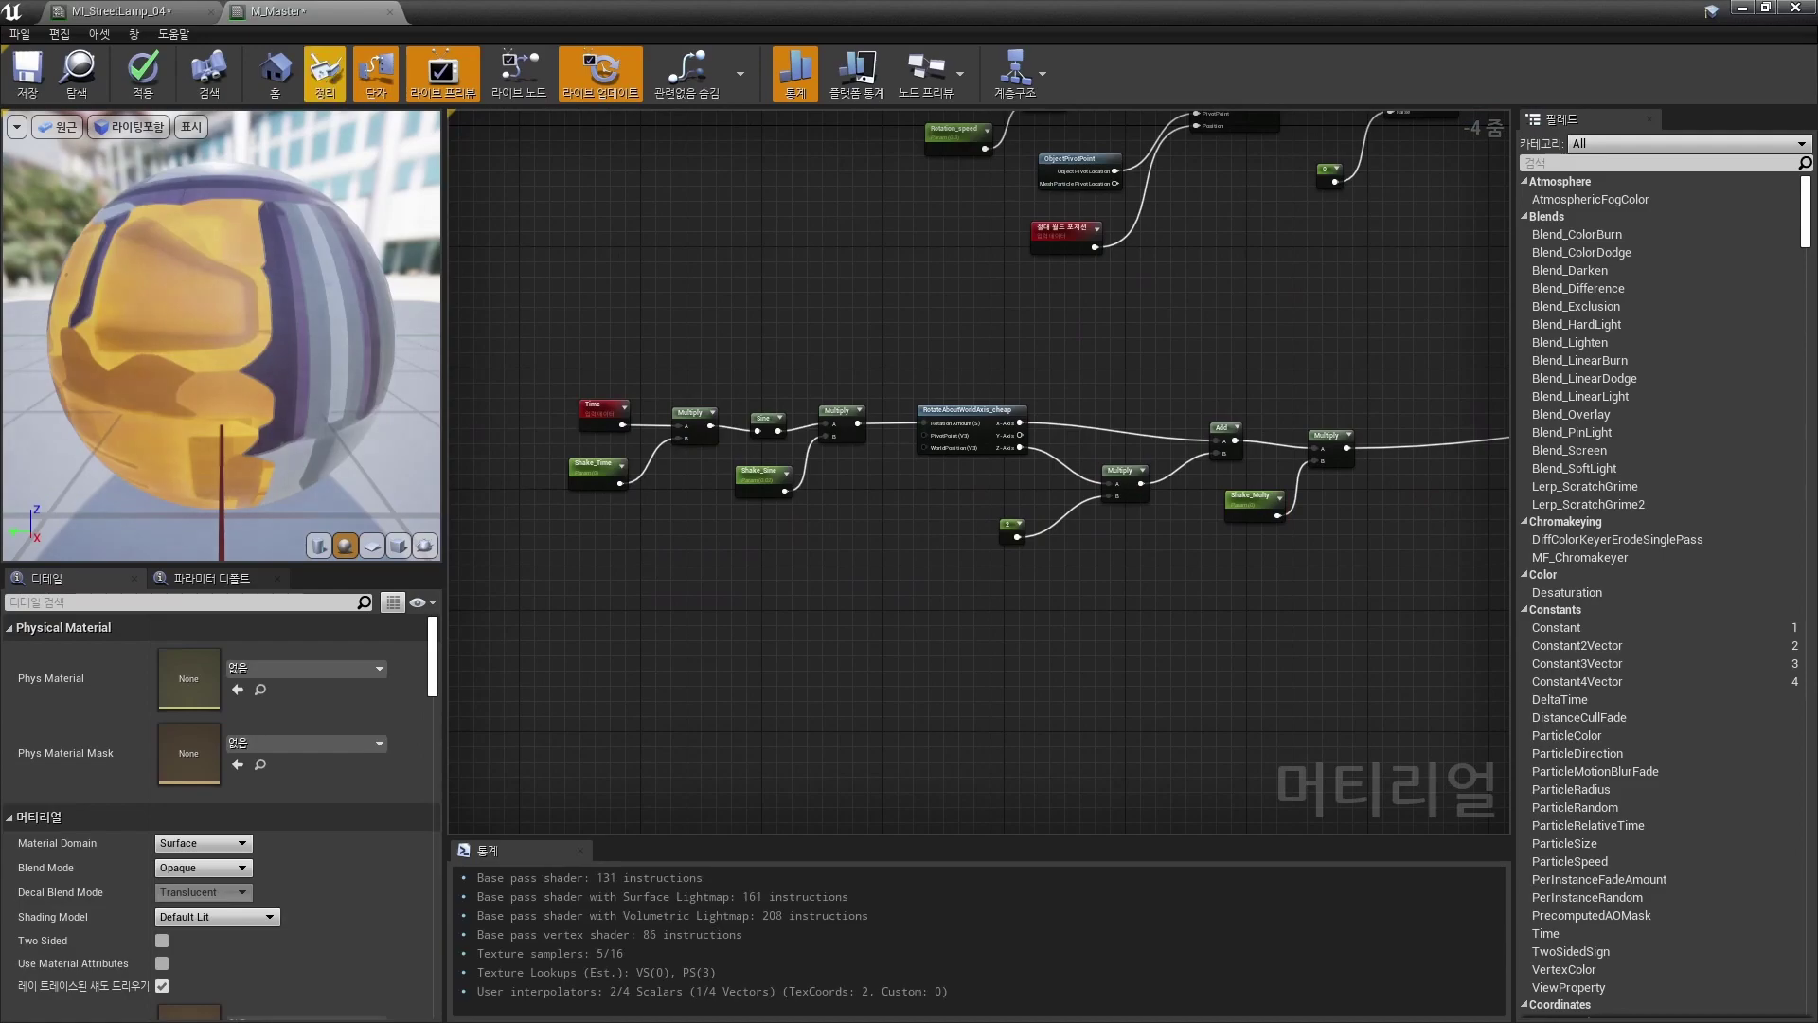
left_click(143, 75)
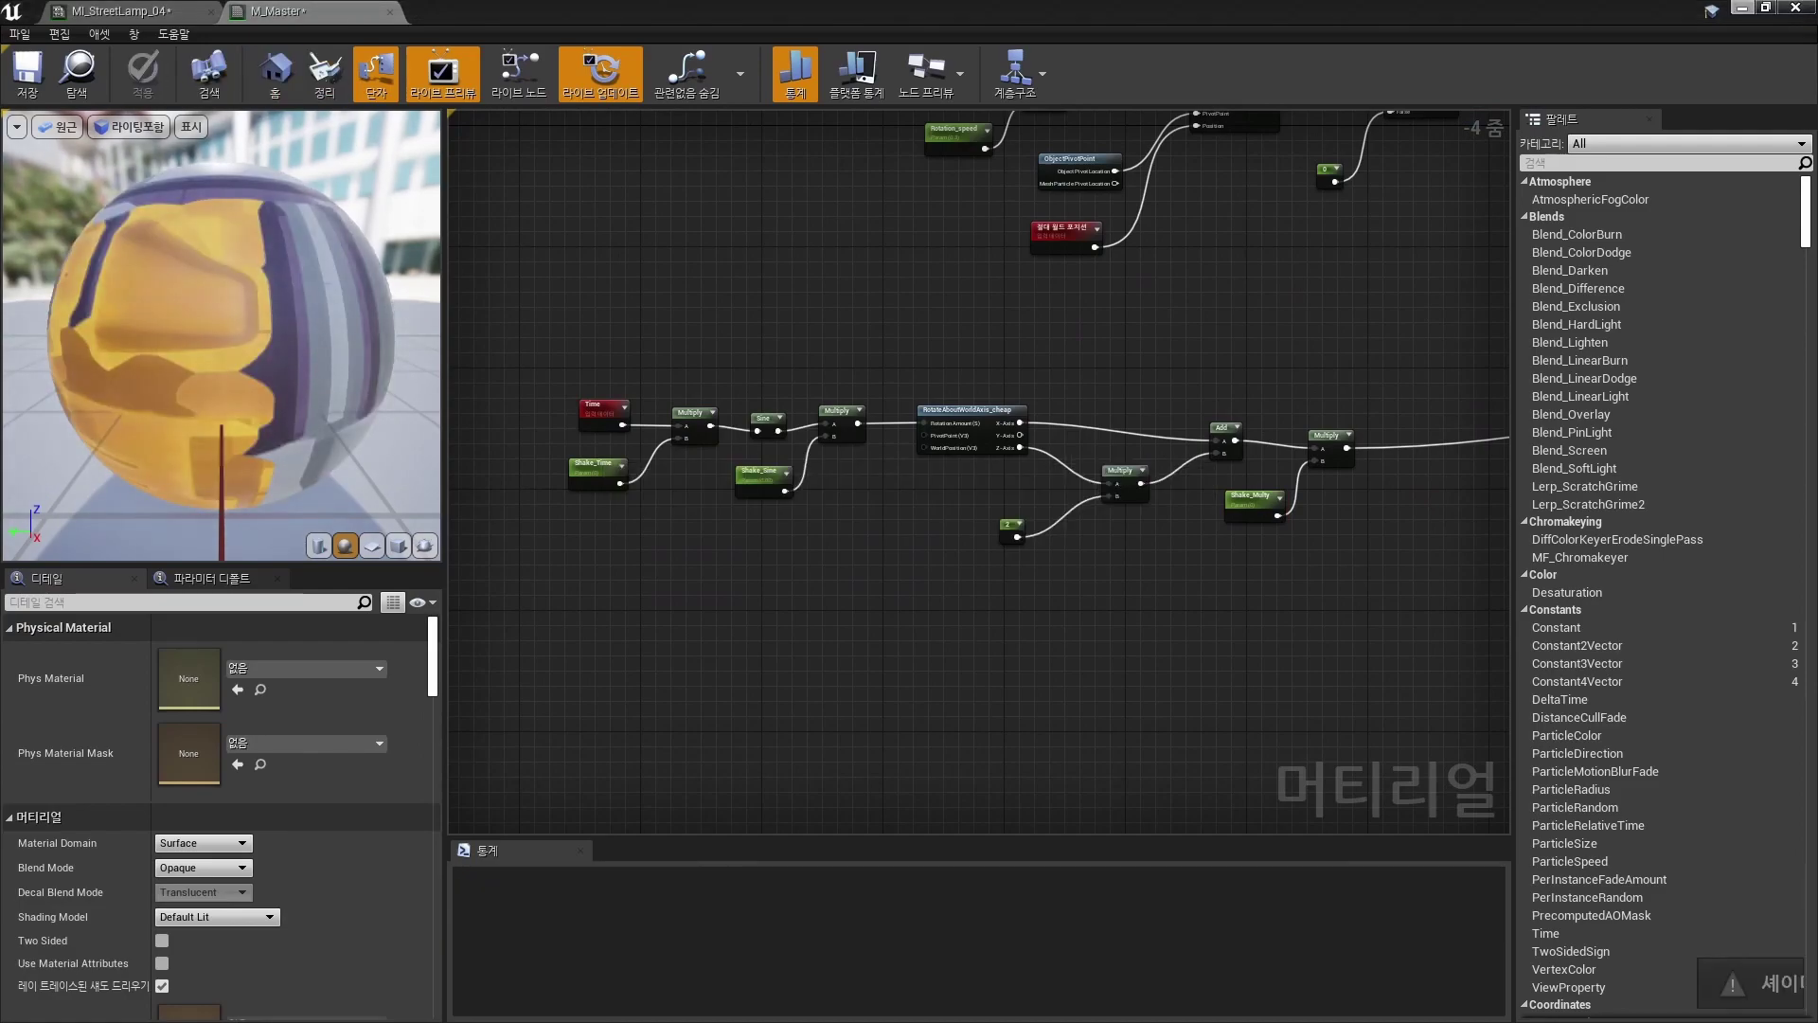
Step: Minimize the editor, reopen the lantern's material instance and shrink its window beside the lantern
left_click(1742, 7)
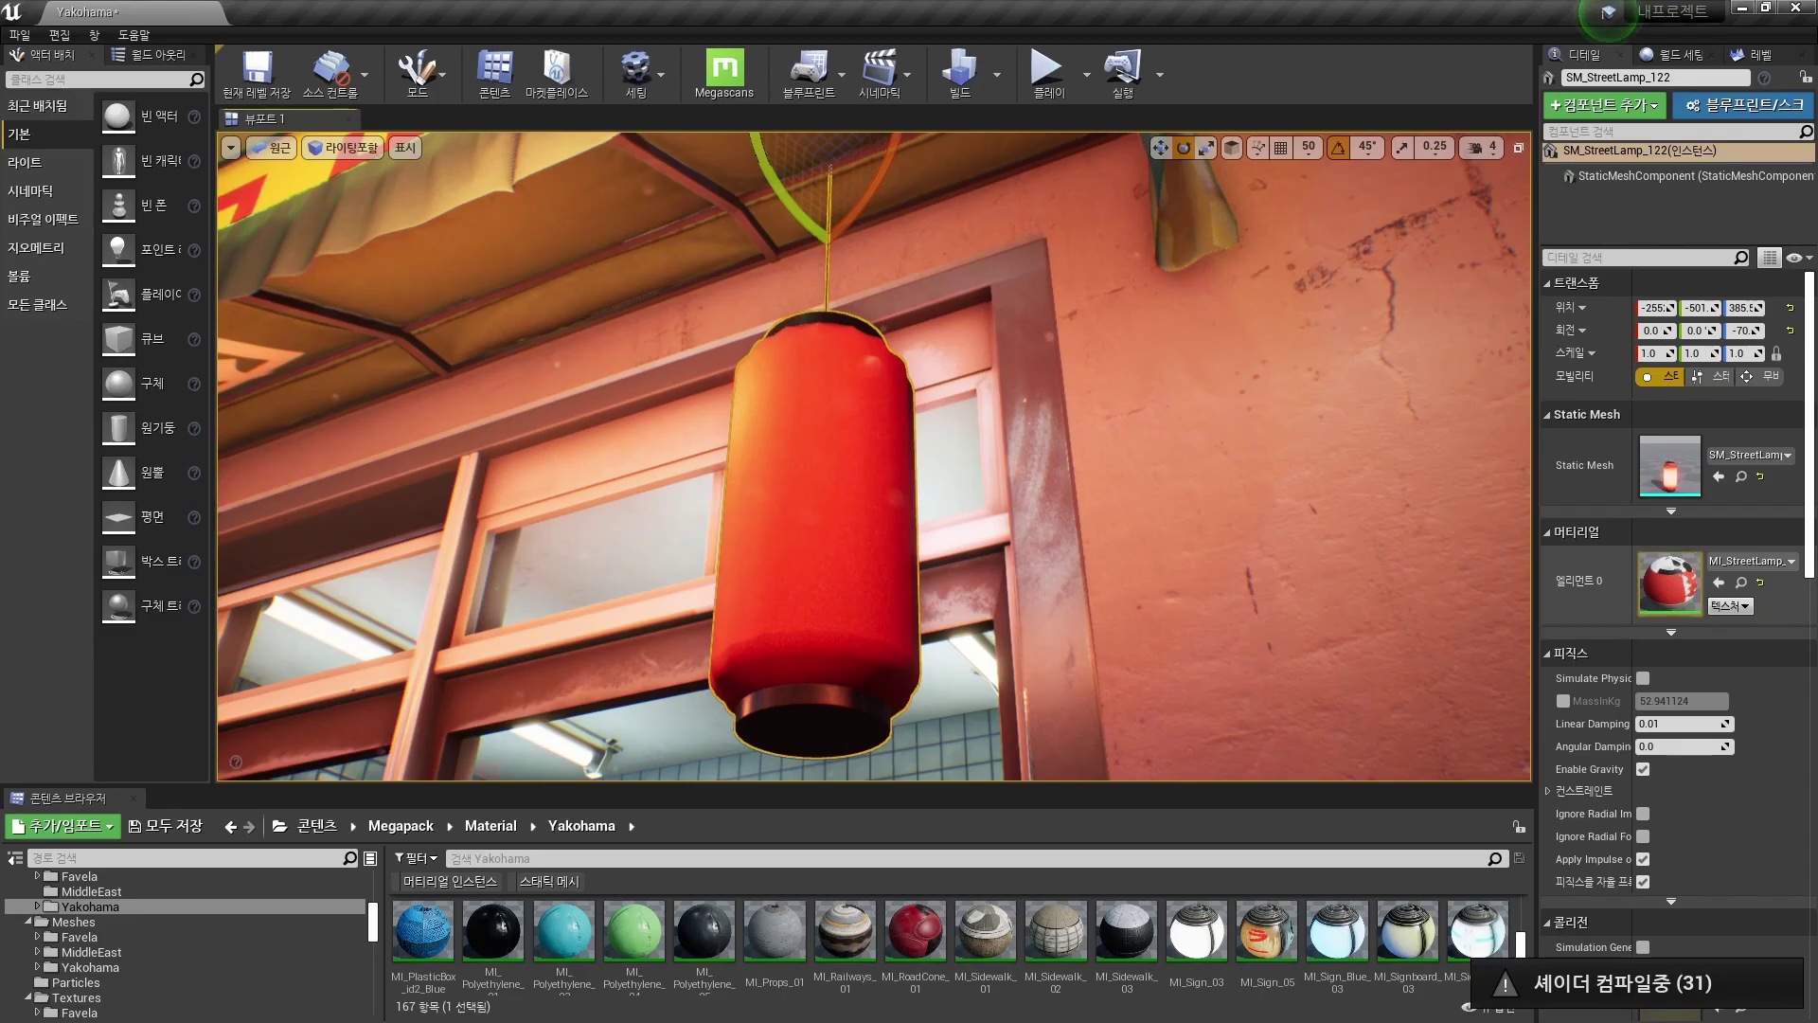
double_click(1669, 579)
double_click(1030, 62)
left_click_drag(1030, 63, 514, 145)
left_click_drag(1018, 134, 696, 118)
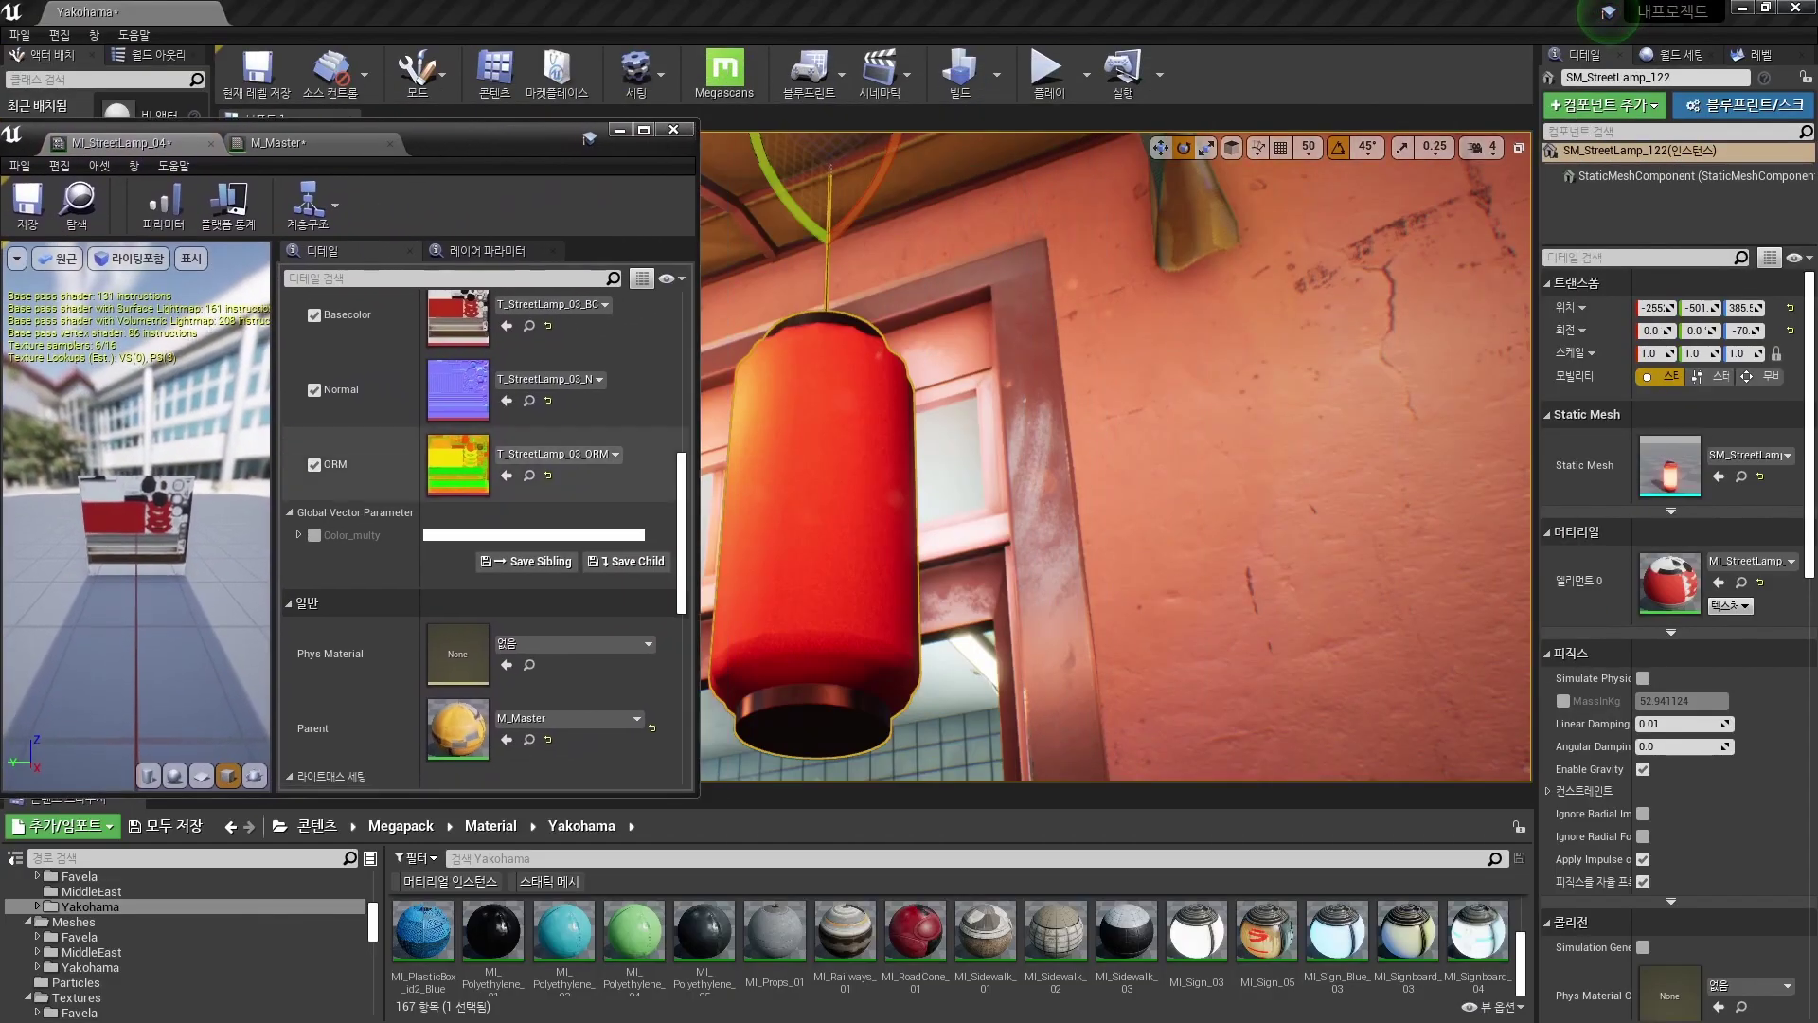
Step: Enable the Shake_Multy override in the material instance and set it to 1
scroll(530, 454, "up", 5)
left_click(314, 419)
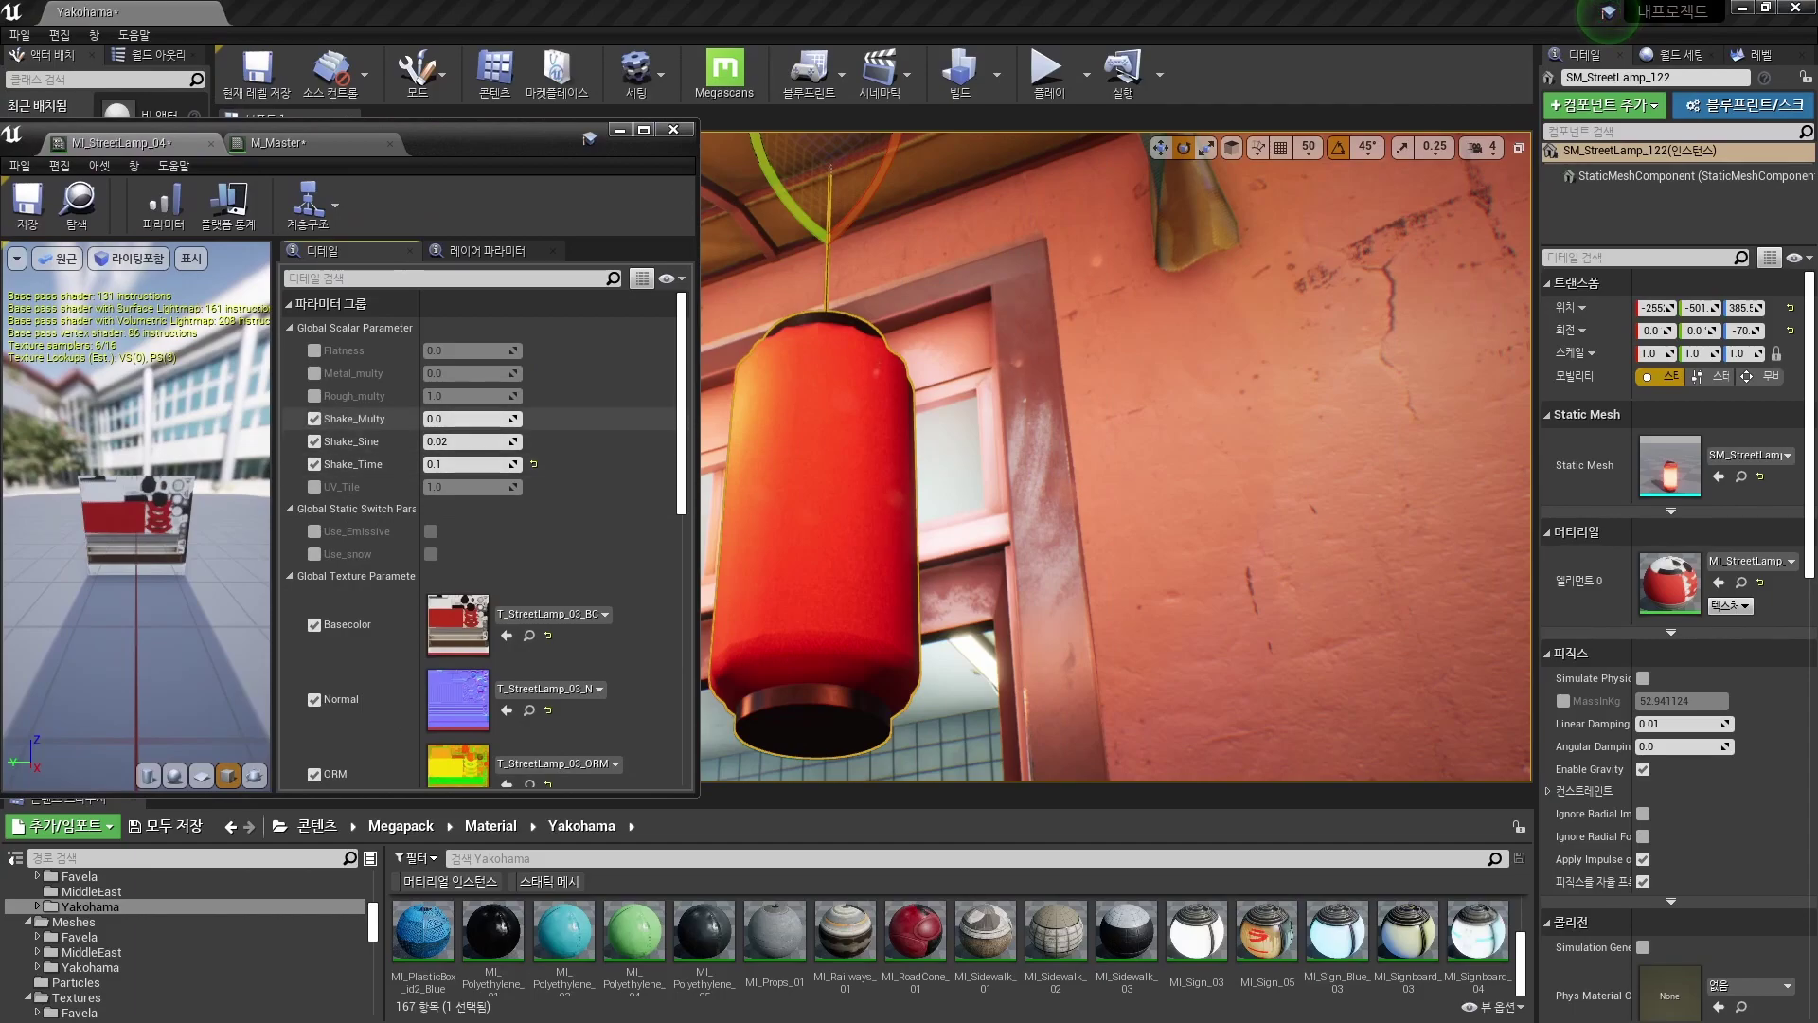
type("1")
key("Return")
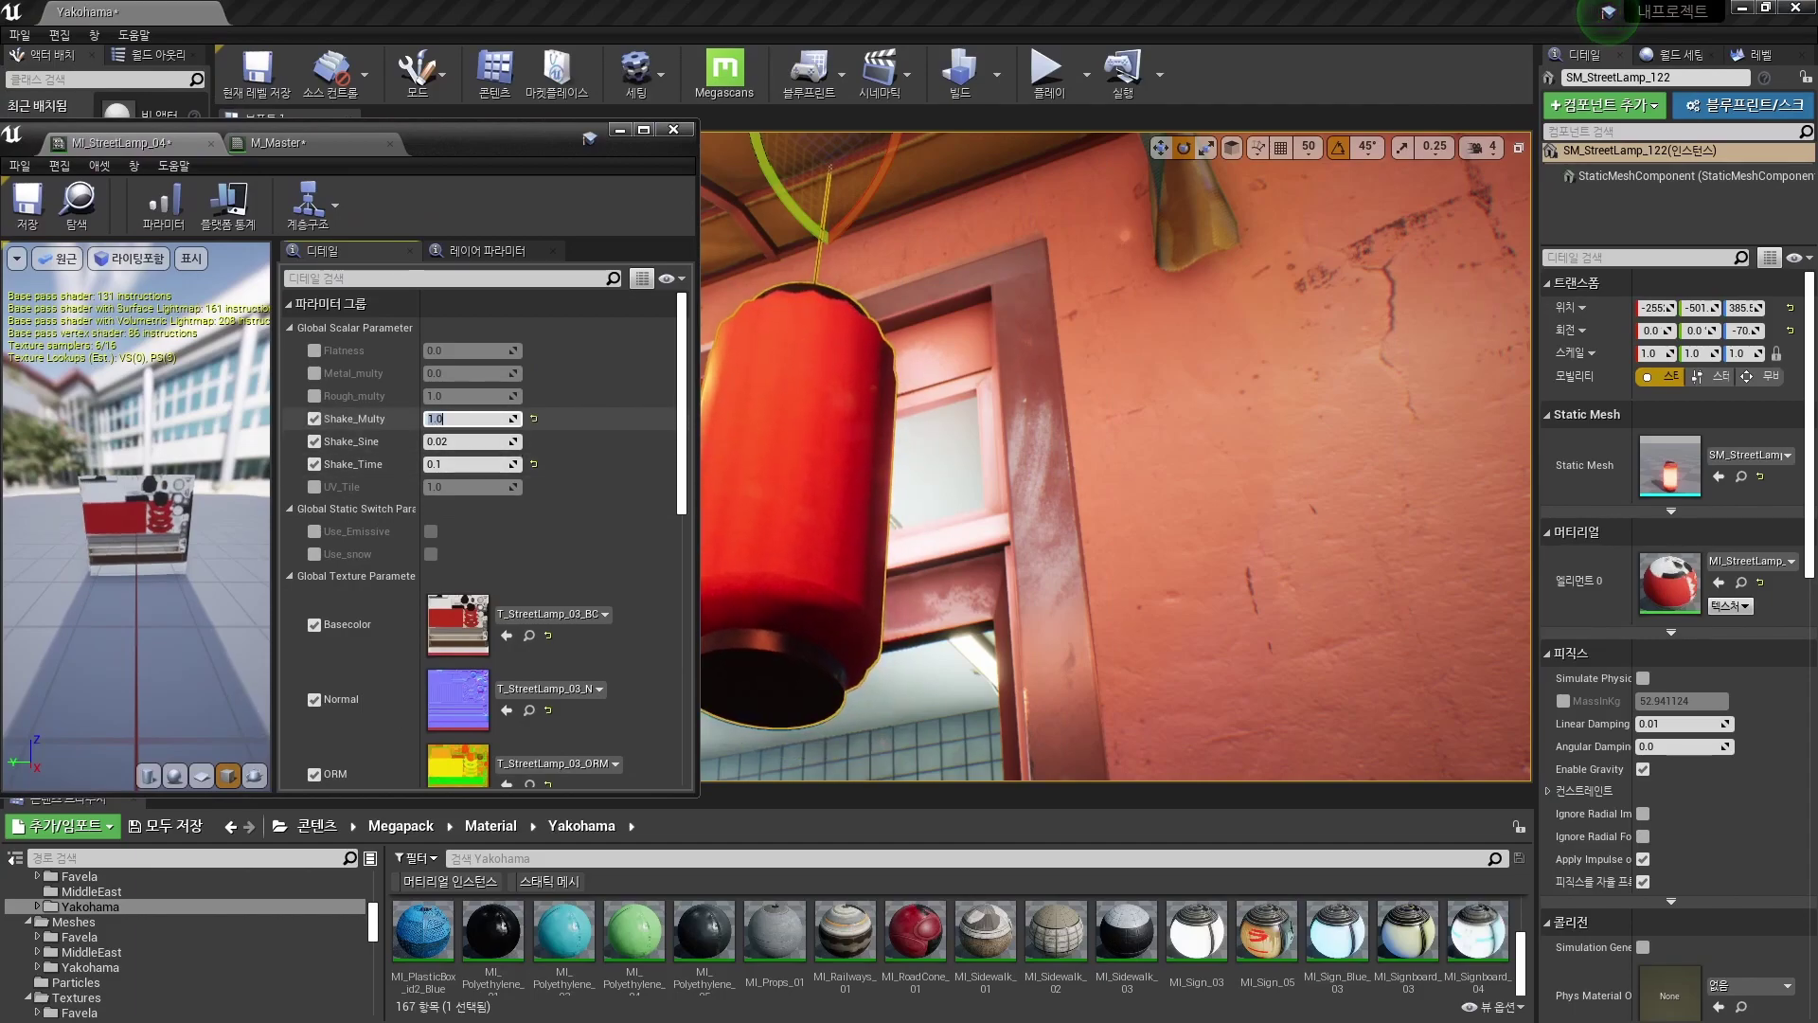
Step: Try Shake_Multy at 2 and examine the lantern's swaying in the level with the instance window minimized
type("2")
key("Return")
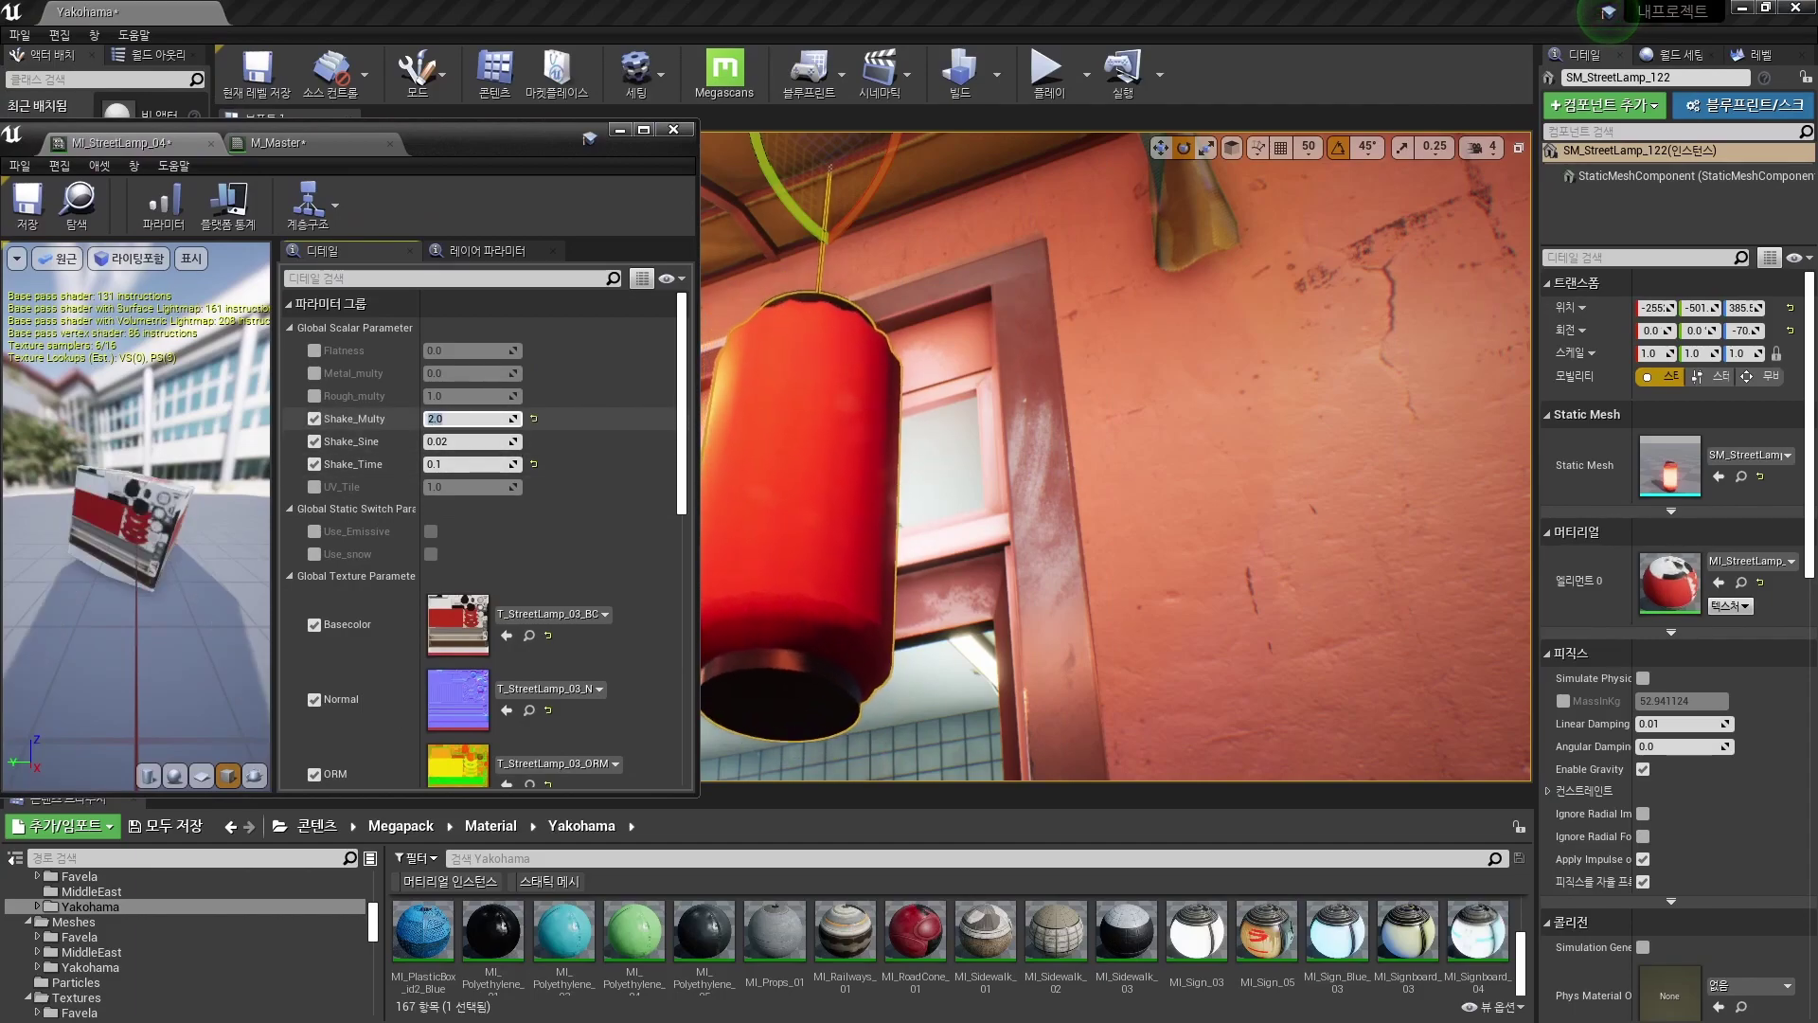
left_click(621, 130)
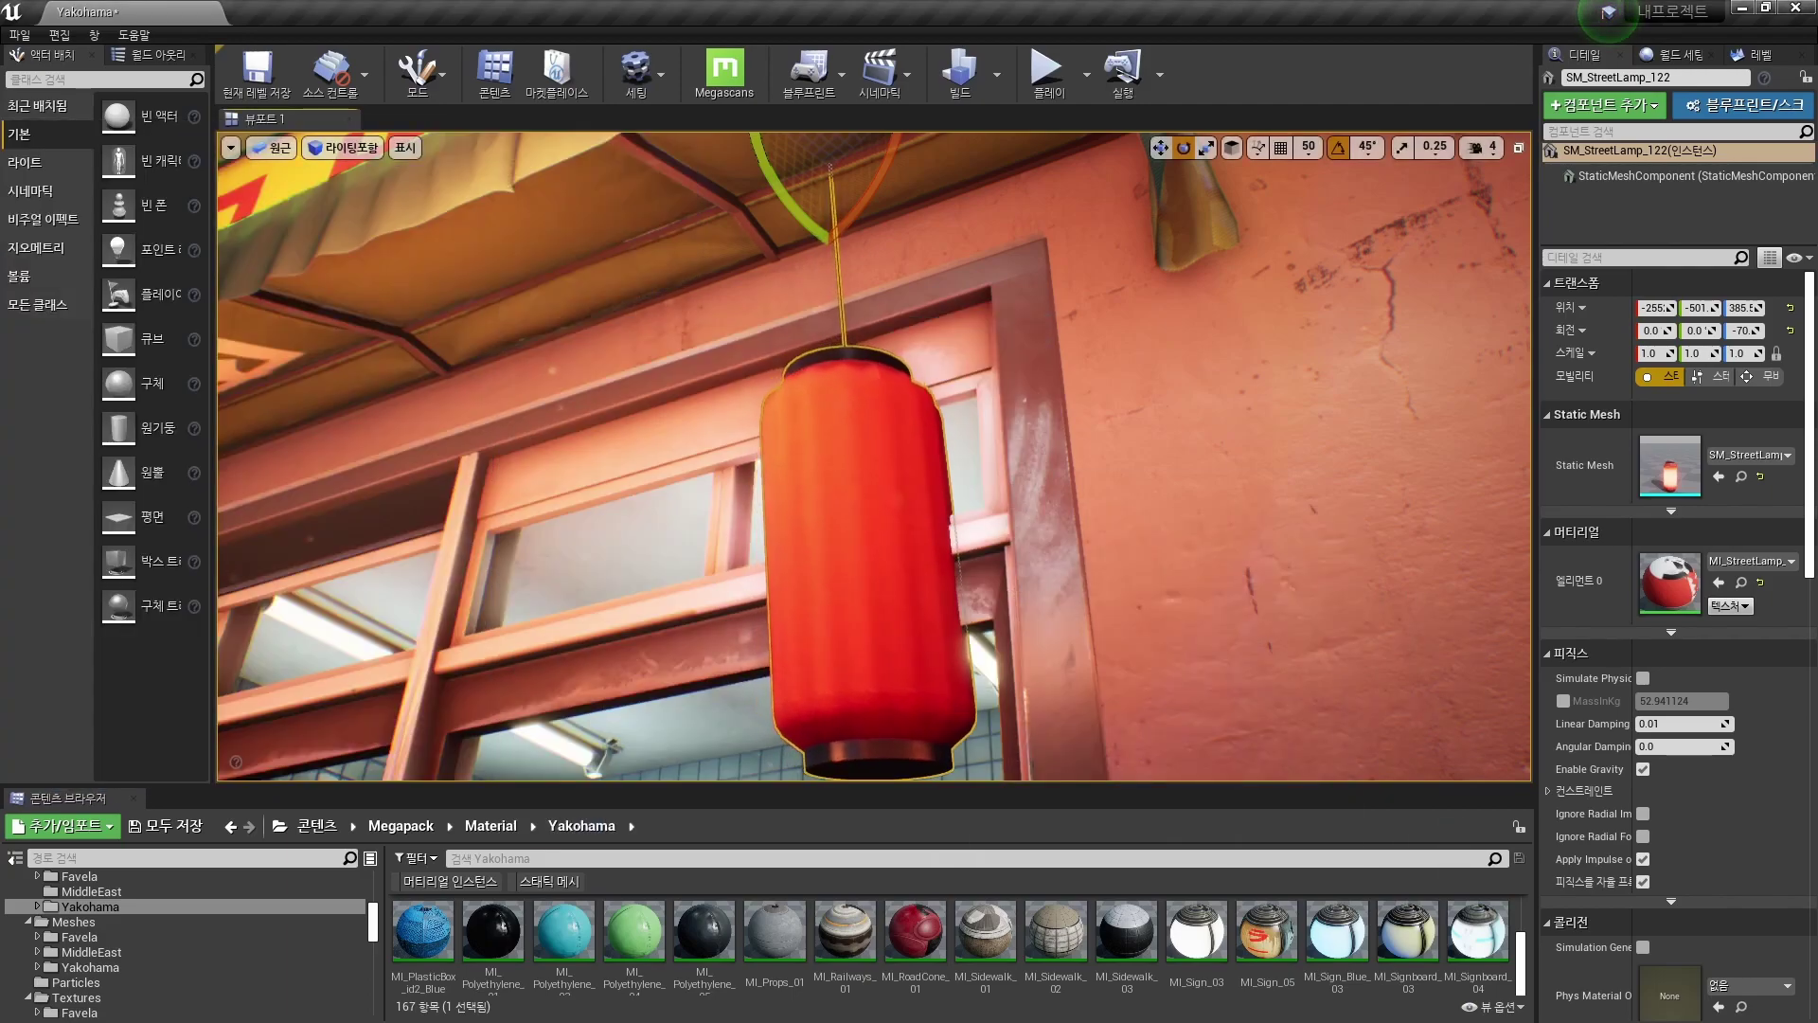
scroll(873, 456, "down", 2)
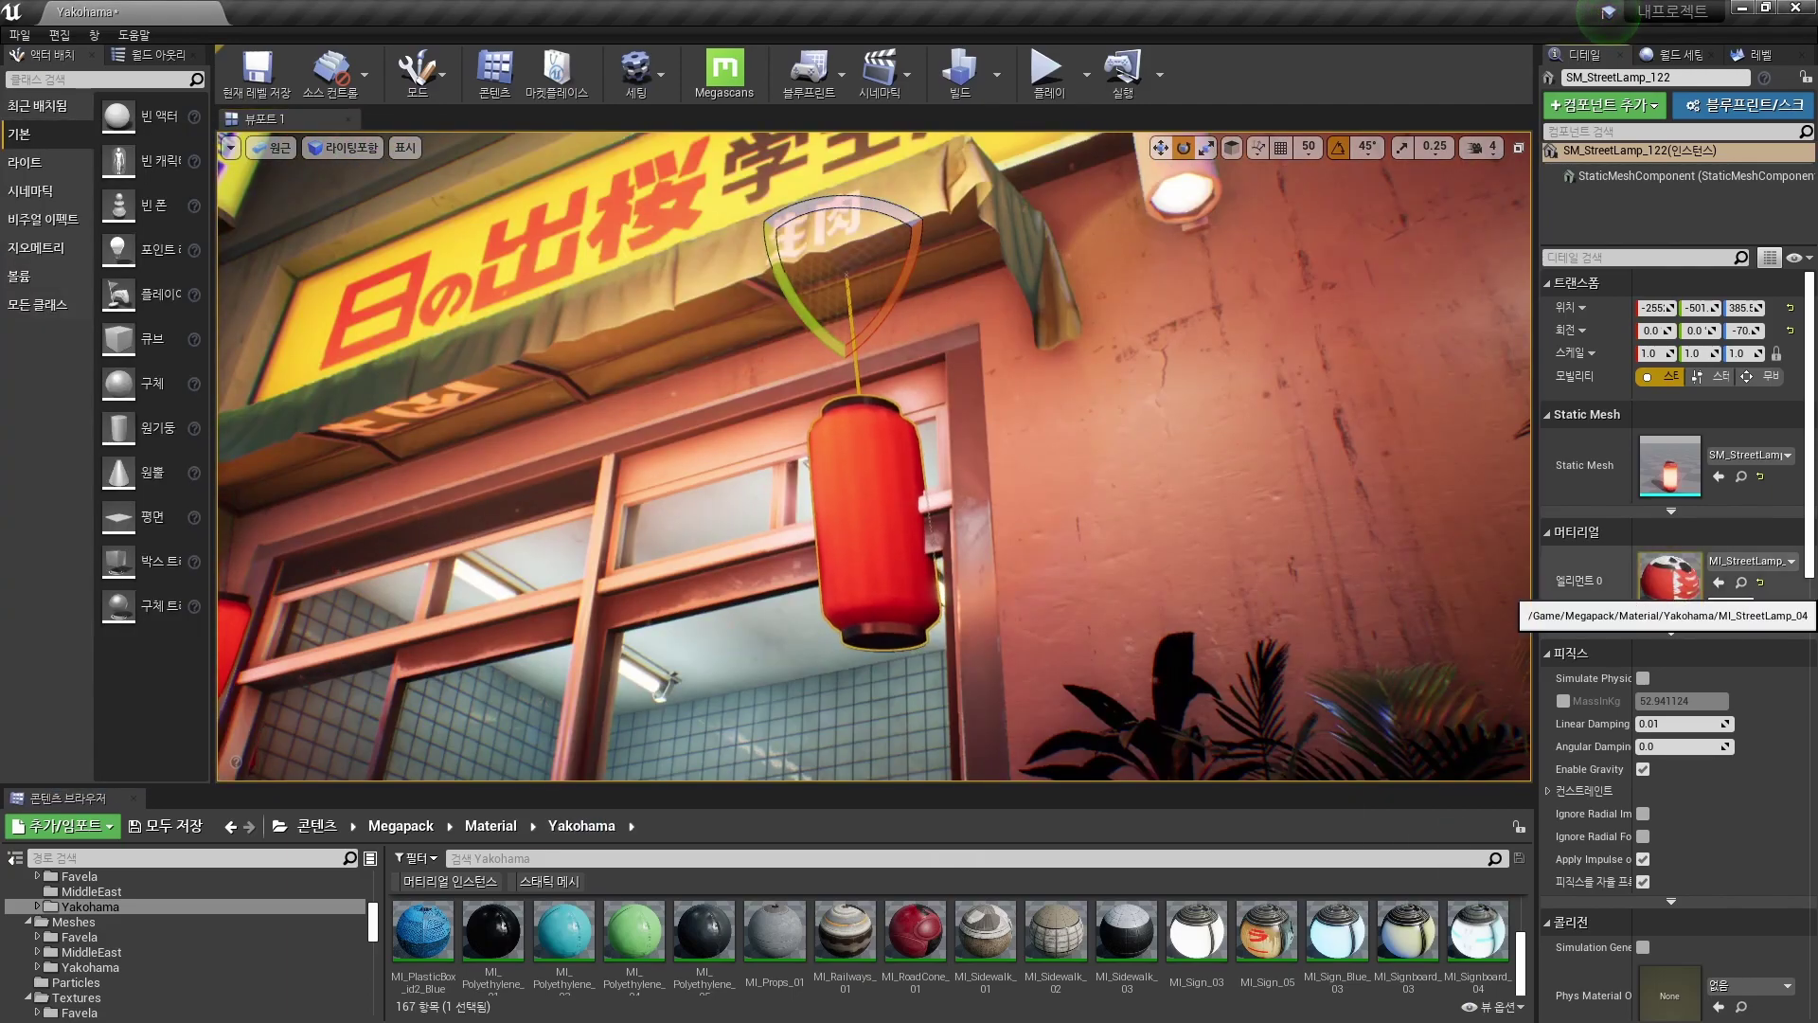
Step: Set Shake_Multy to 1 in the lantern's material instance, and deselect the lantern to view it in the level
double_click(1670, 579)
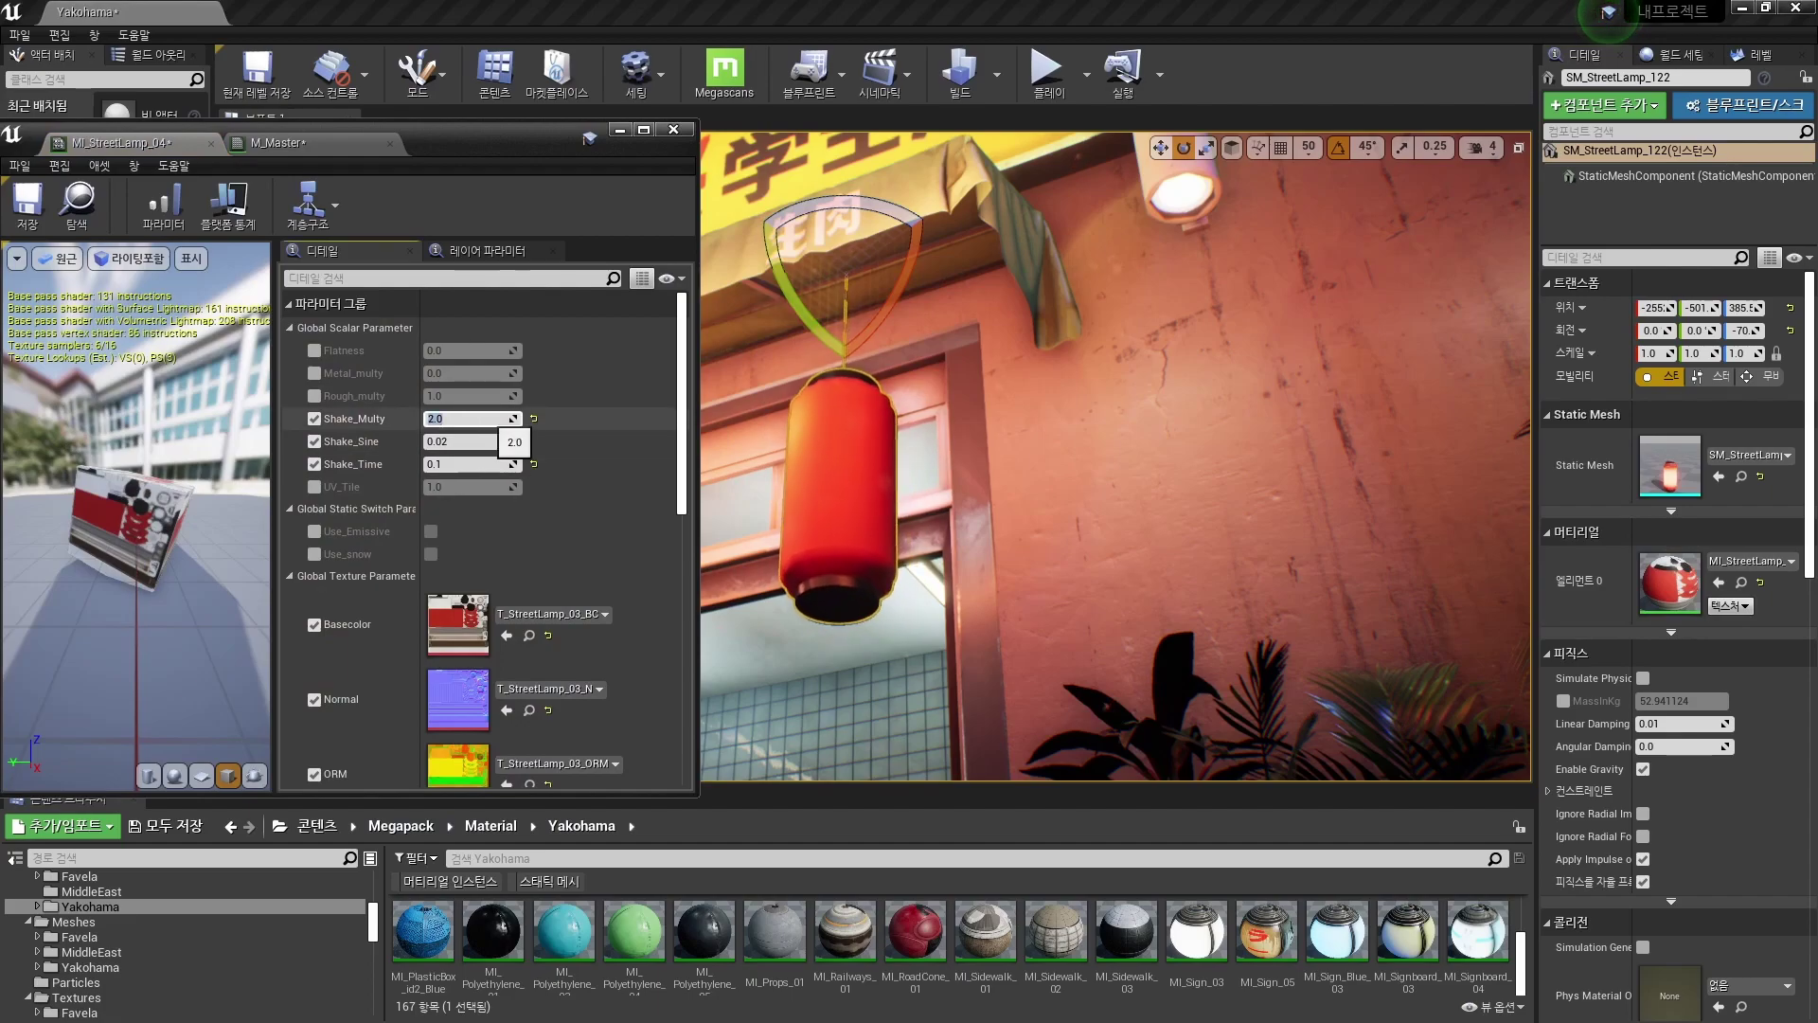
type("1")
key("Return")
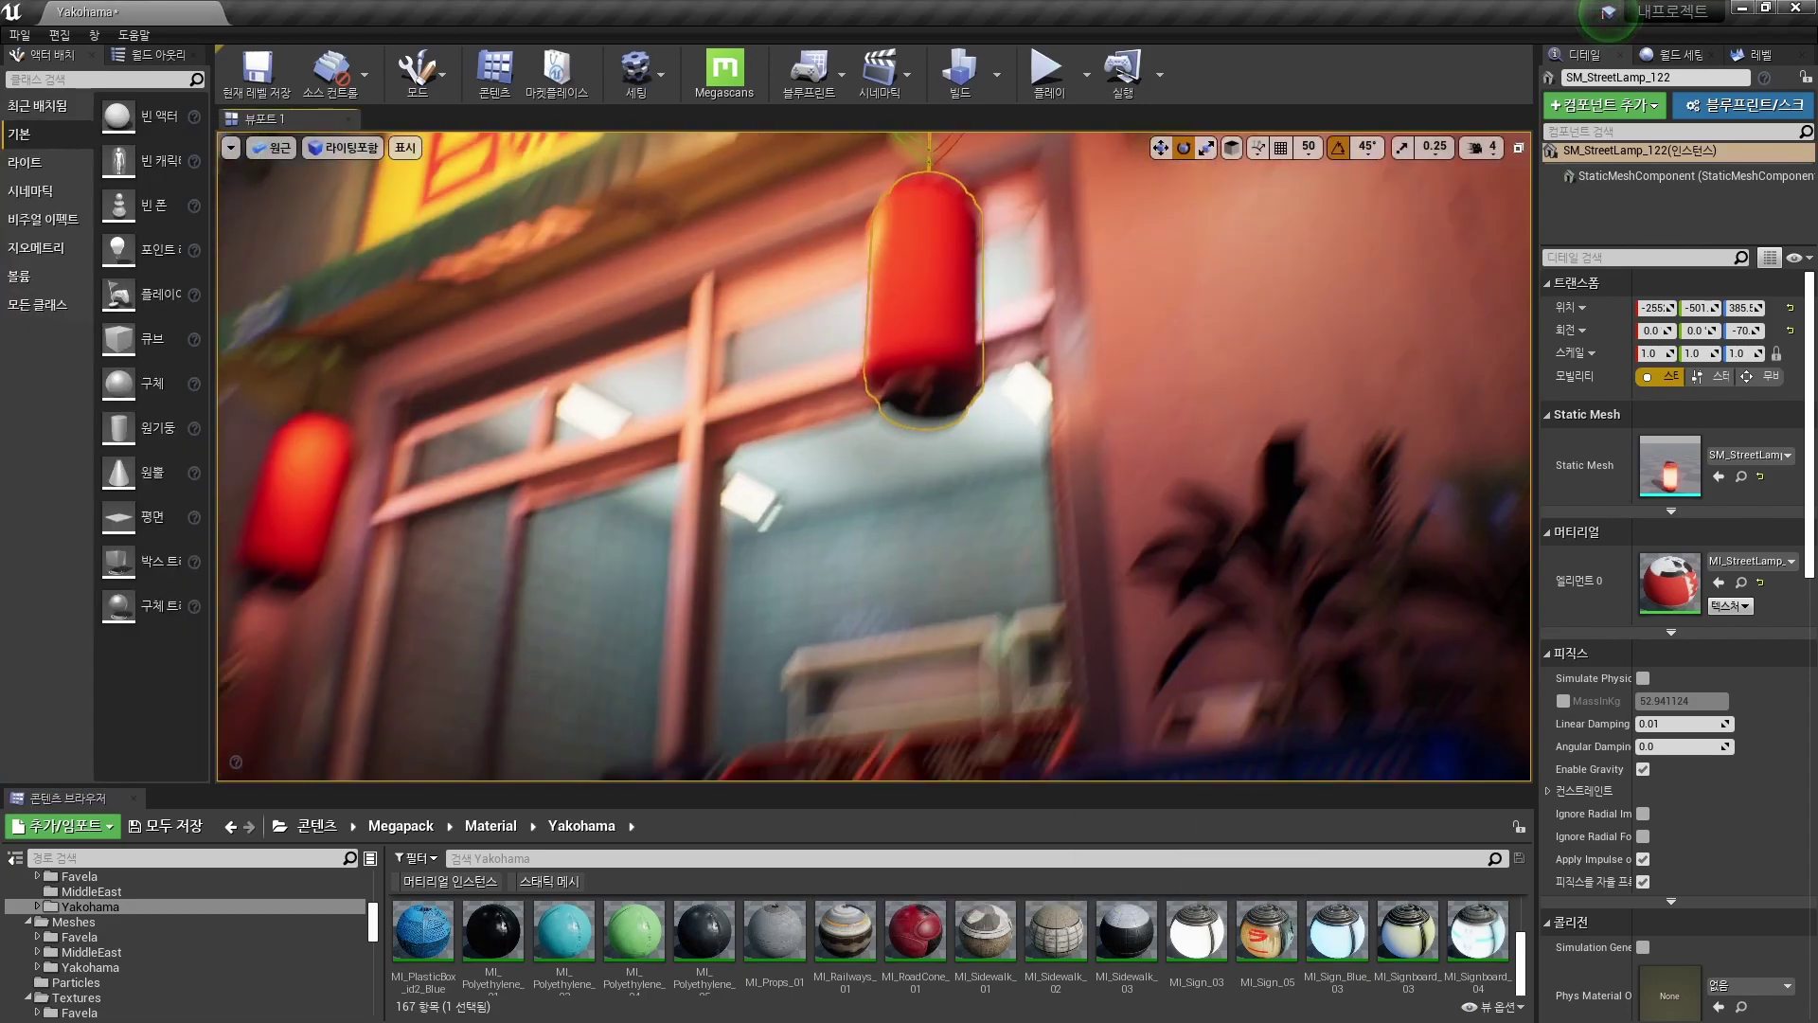
key("Escape")
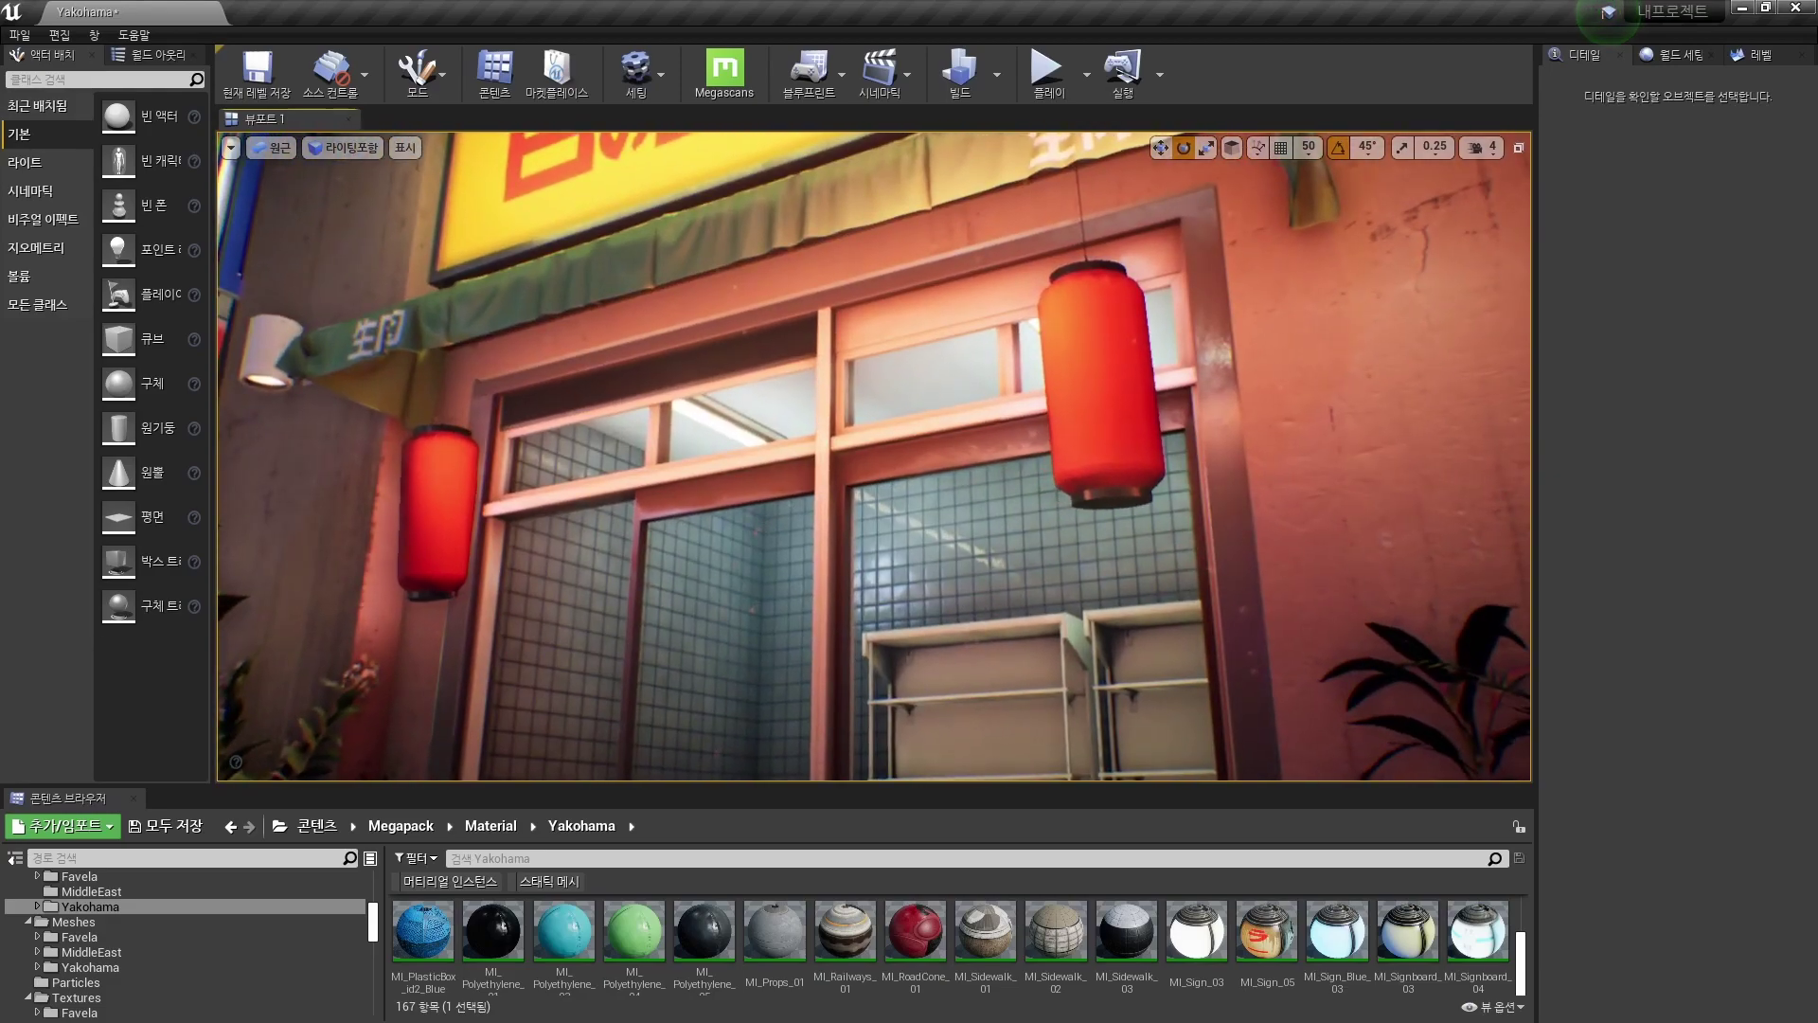
Step: Reopen M_Master from the hanging lantern and move the shake node group left to make room after the final Multiply
left_click(1103, 388)
double_click(1671, 581)
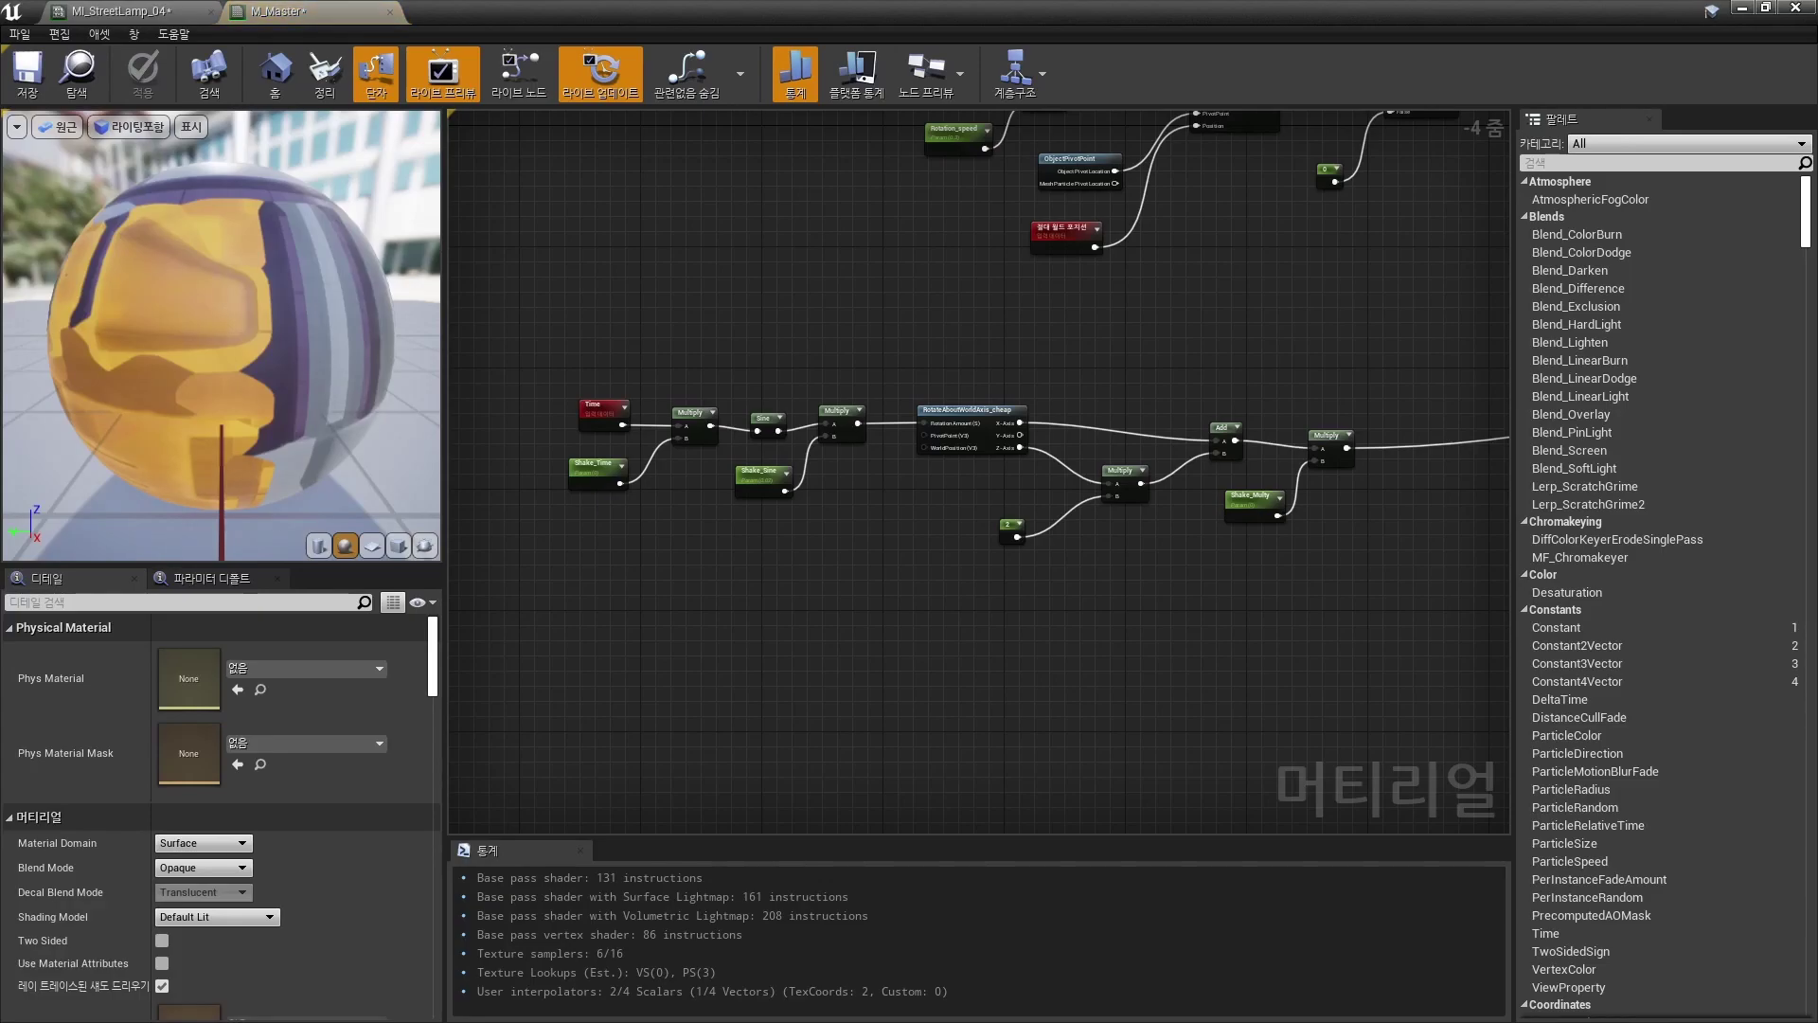
left_click_drag(1164, 535, 1375, 555)
left_click_drag(1328, 435, 1206, 435)
left_click(1319, 524)
right_click_drag(1319, 525, 981, 609)
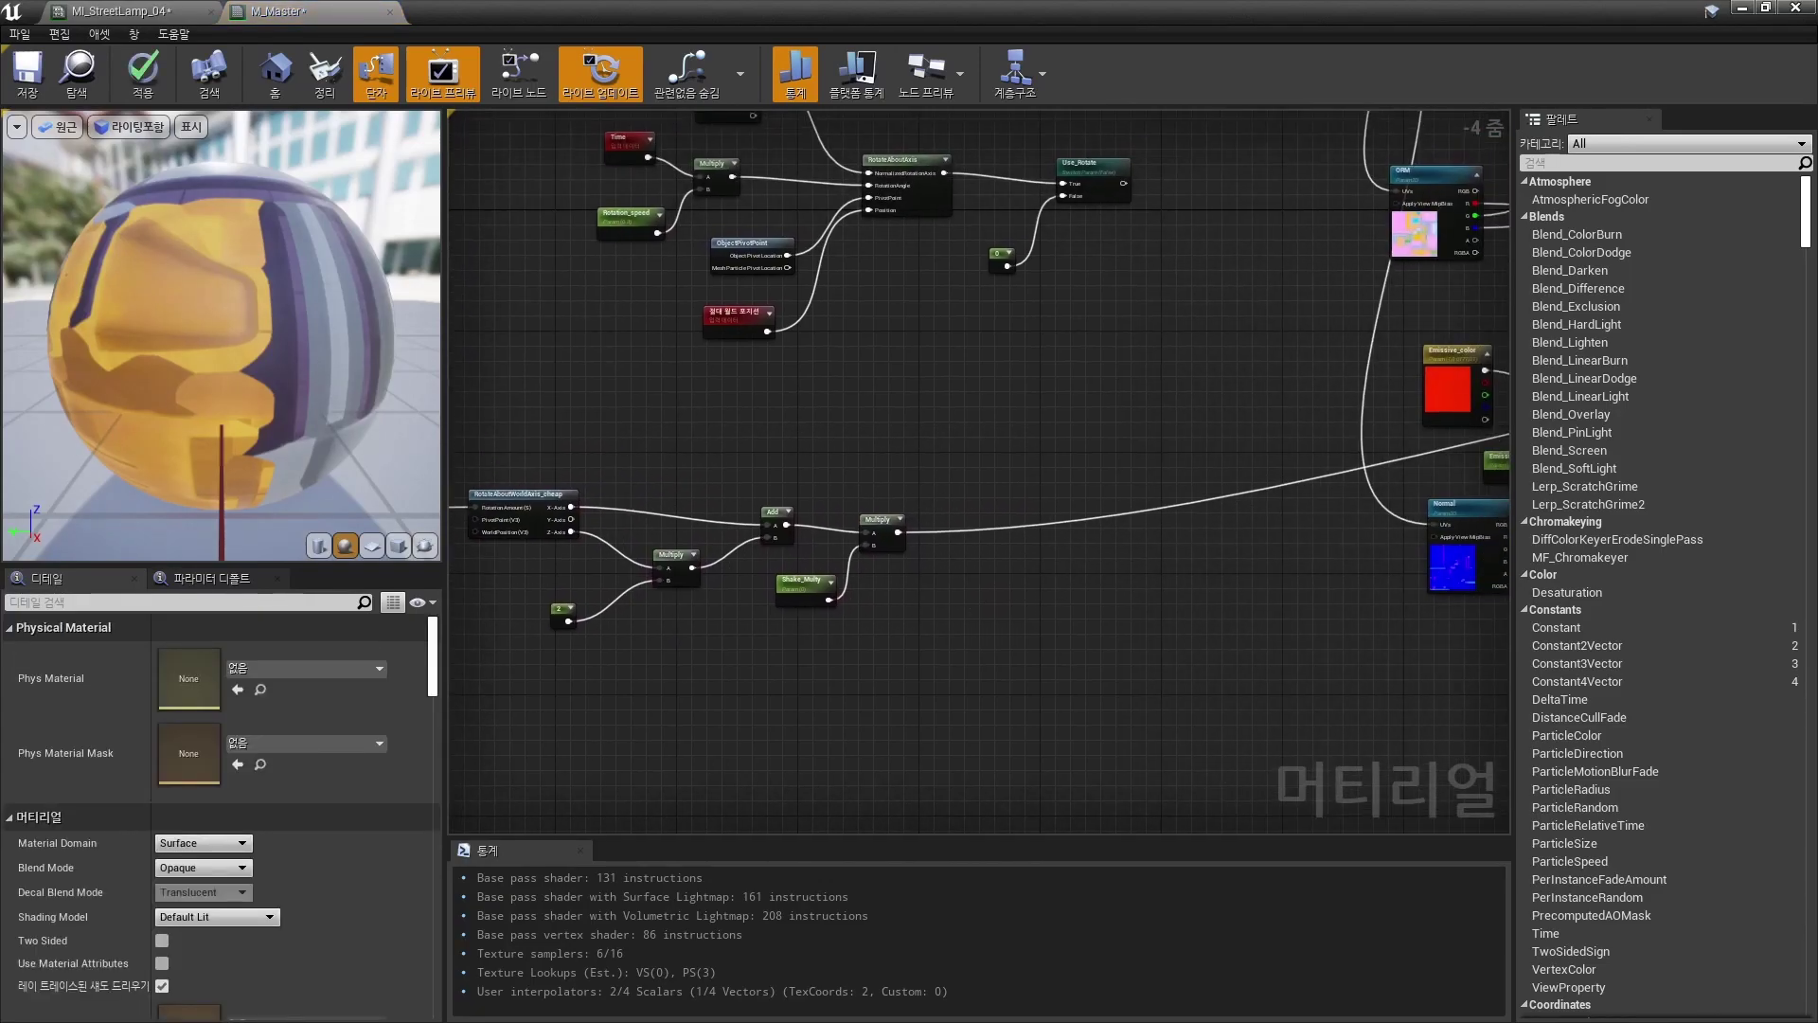
Step: Add a StaticSwitchParameter node named Use_Shake after the final Multiply
right_click(1032, 496)
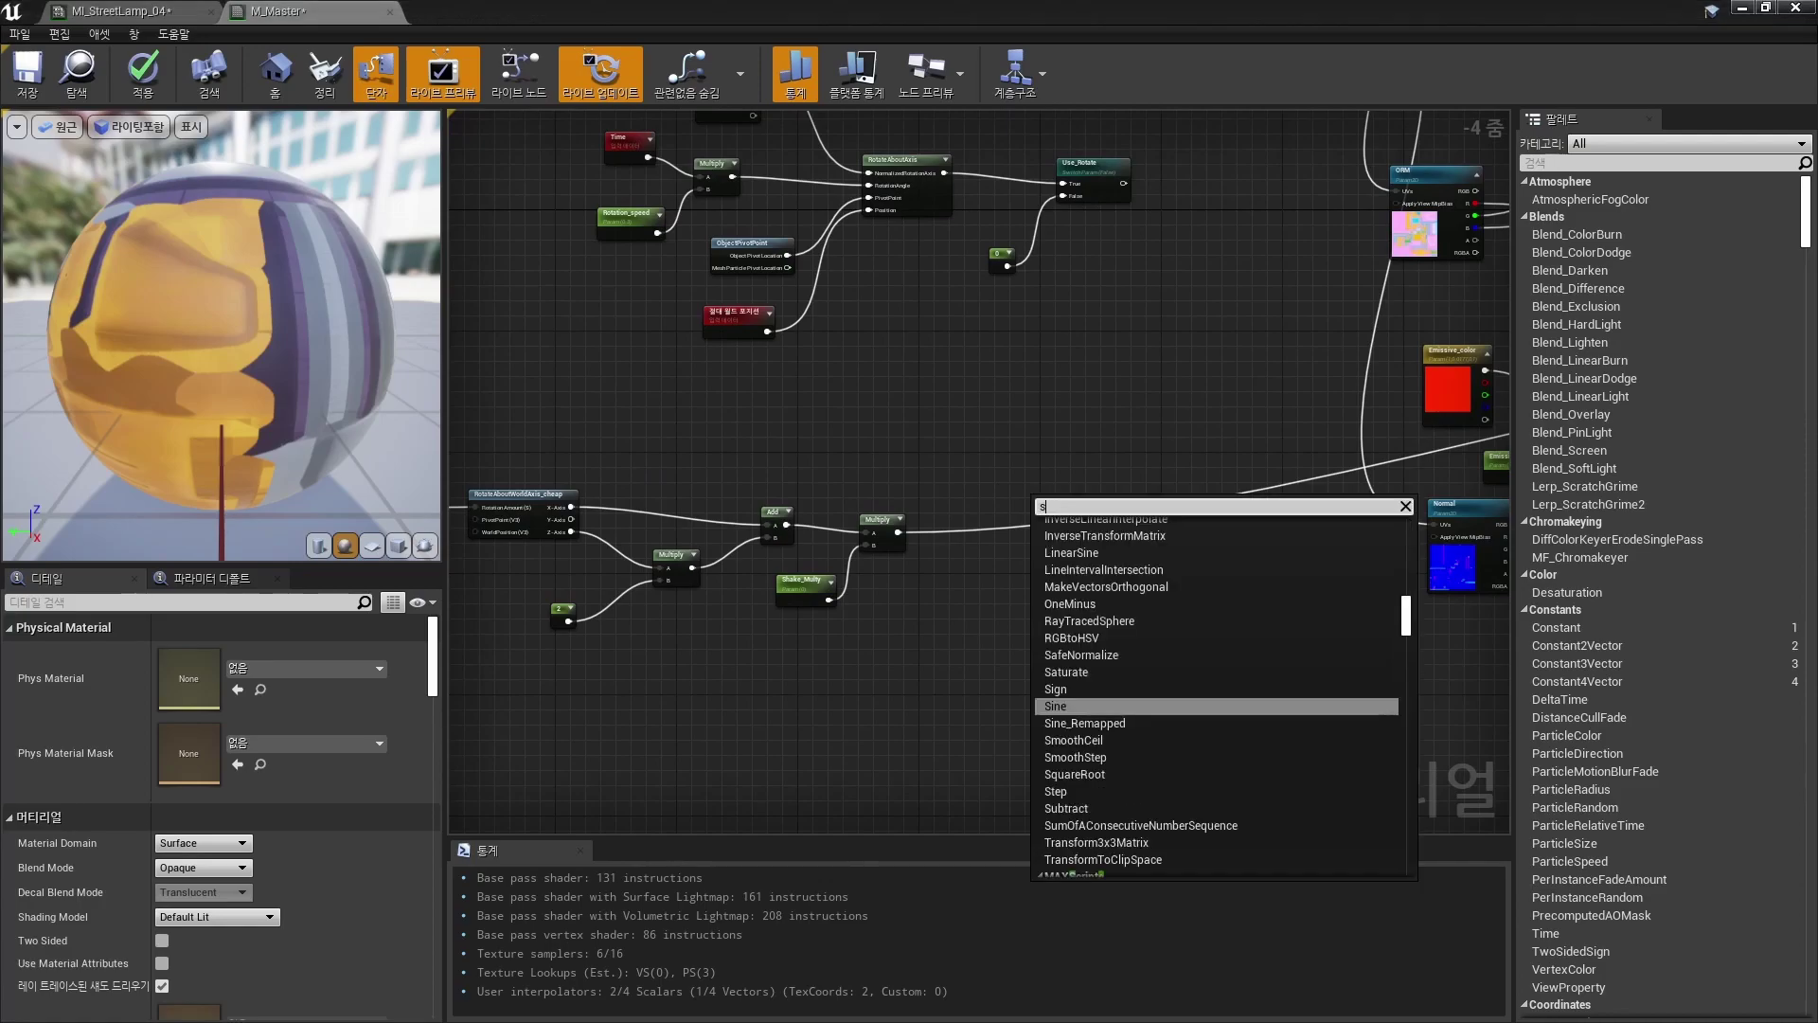
type("static")
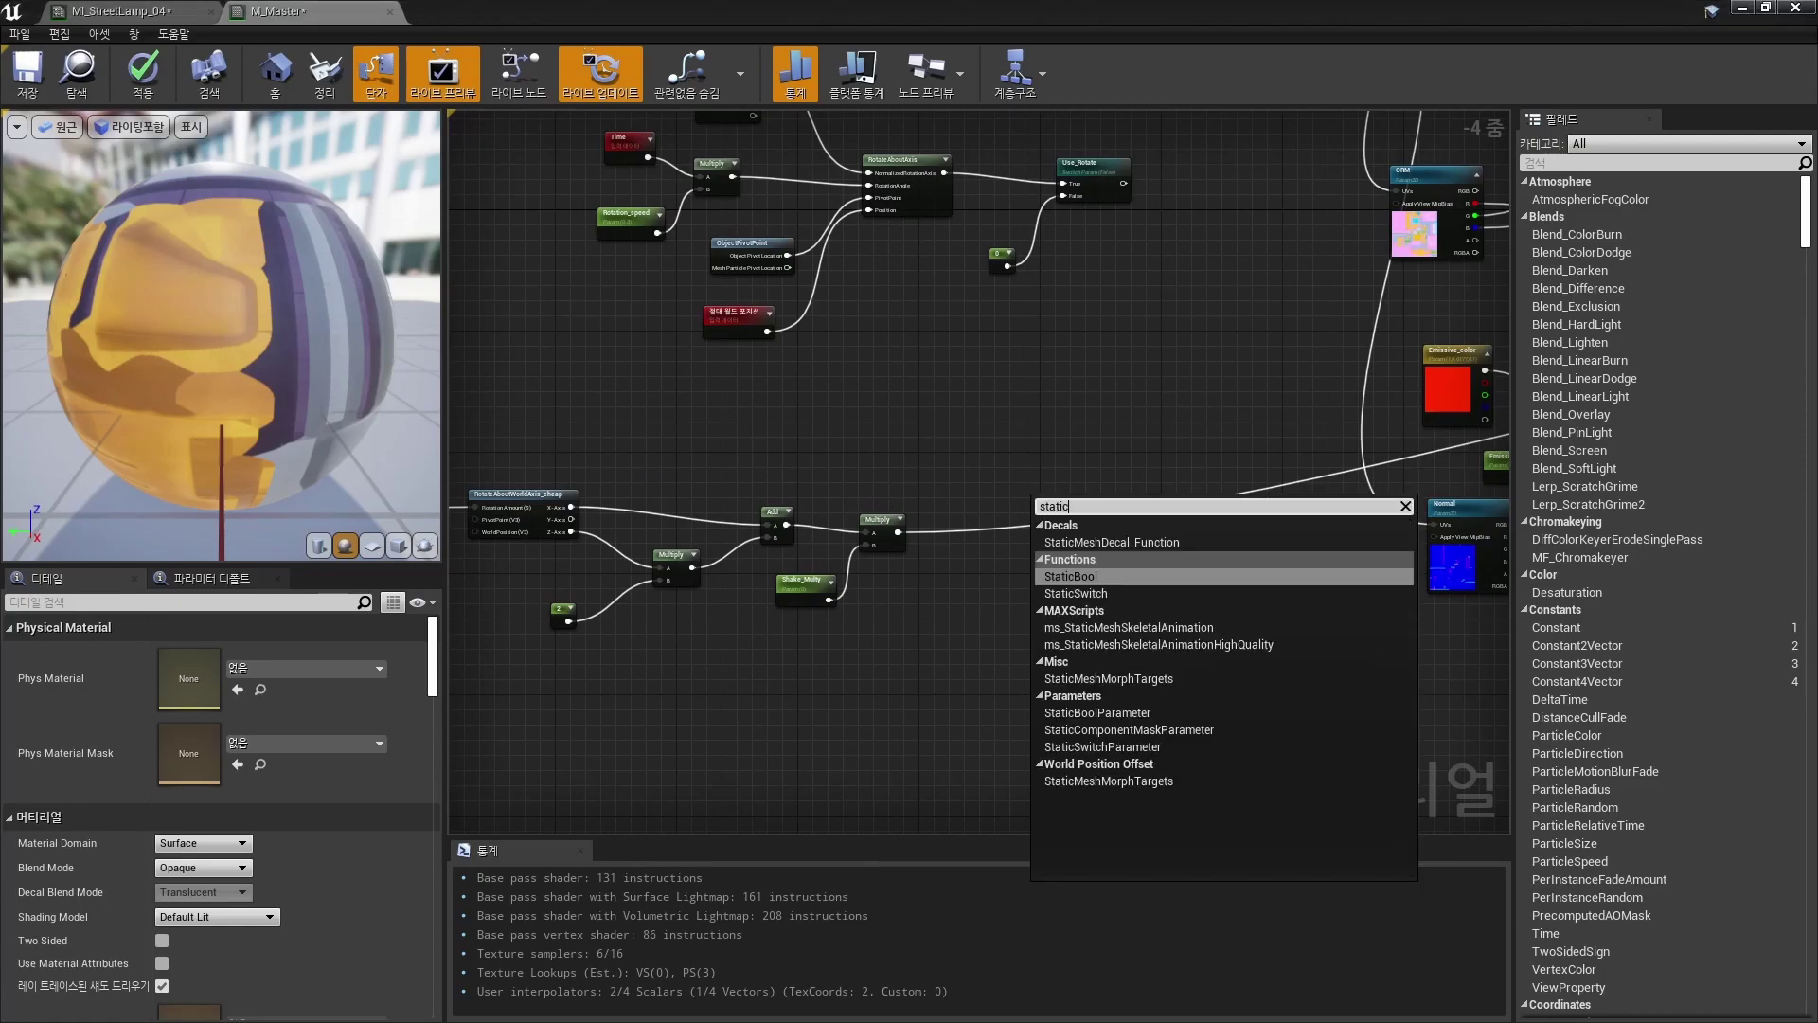
type("s")
key("Down")
key("Return")
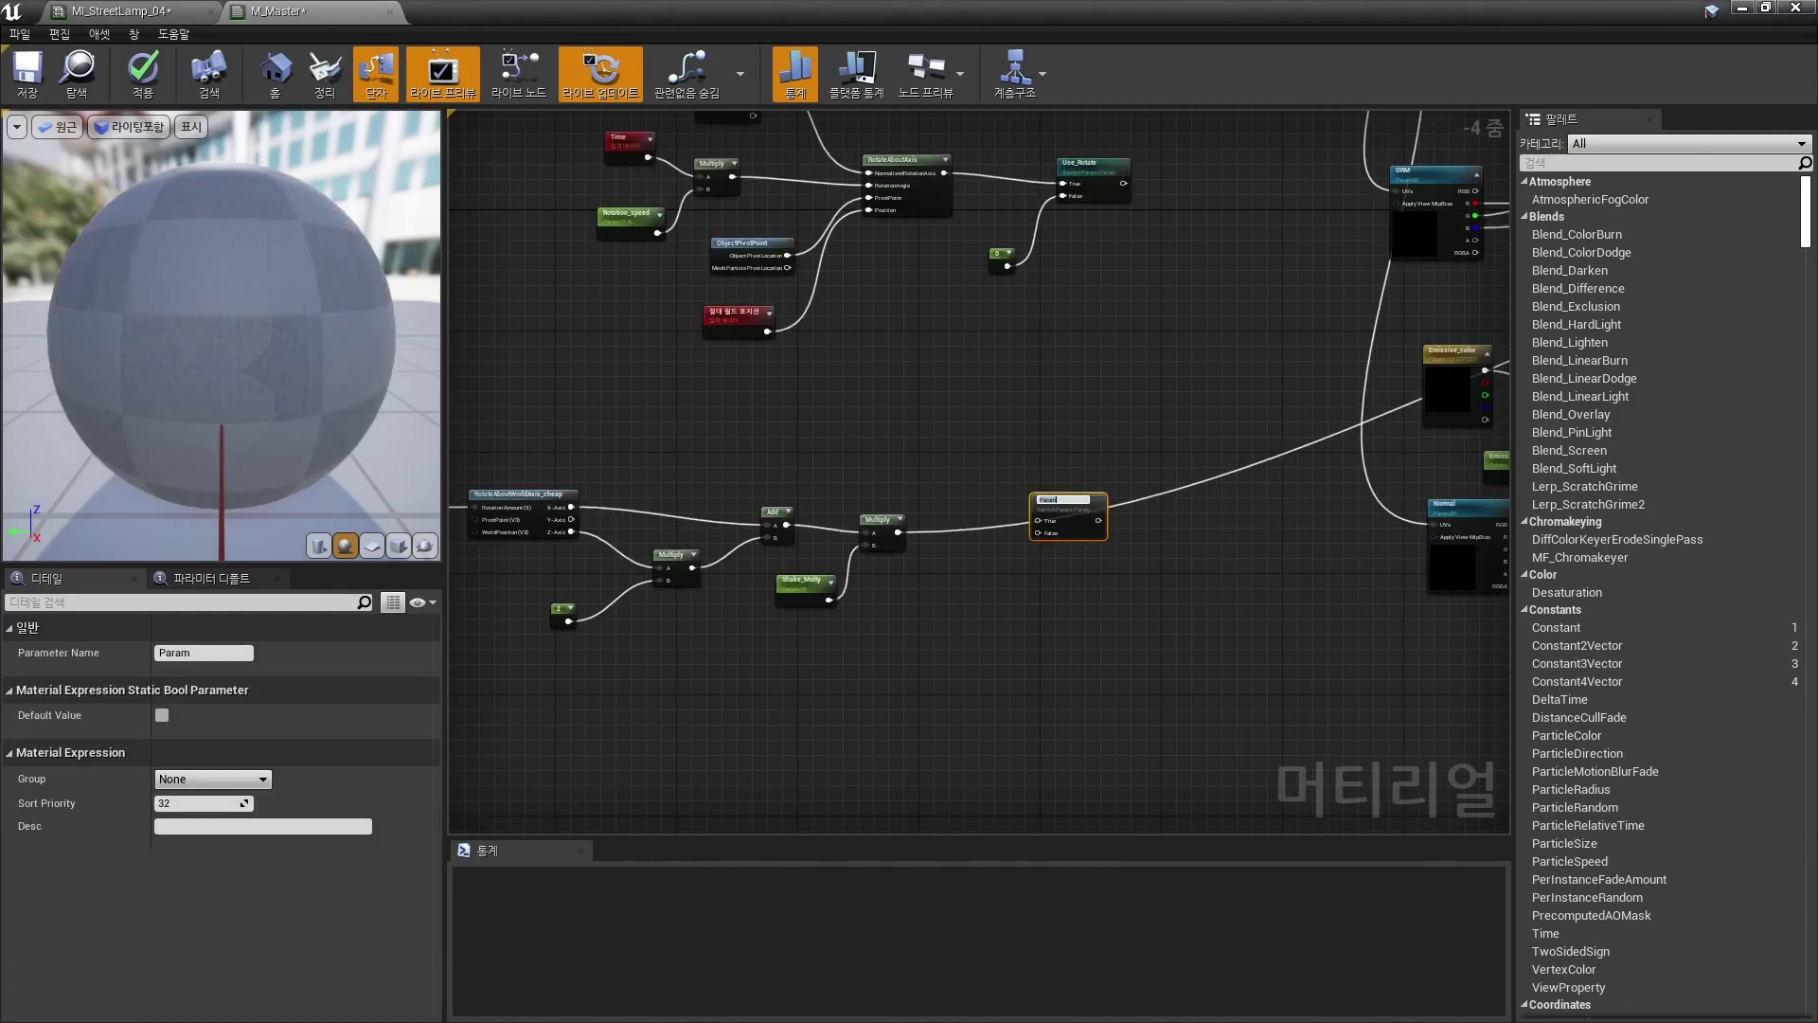
scroll(1089, 521, "up", 4)
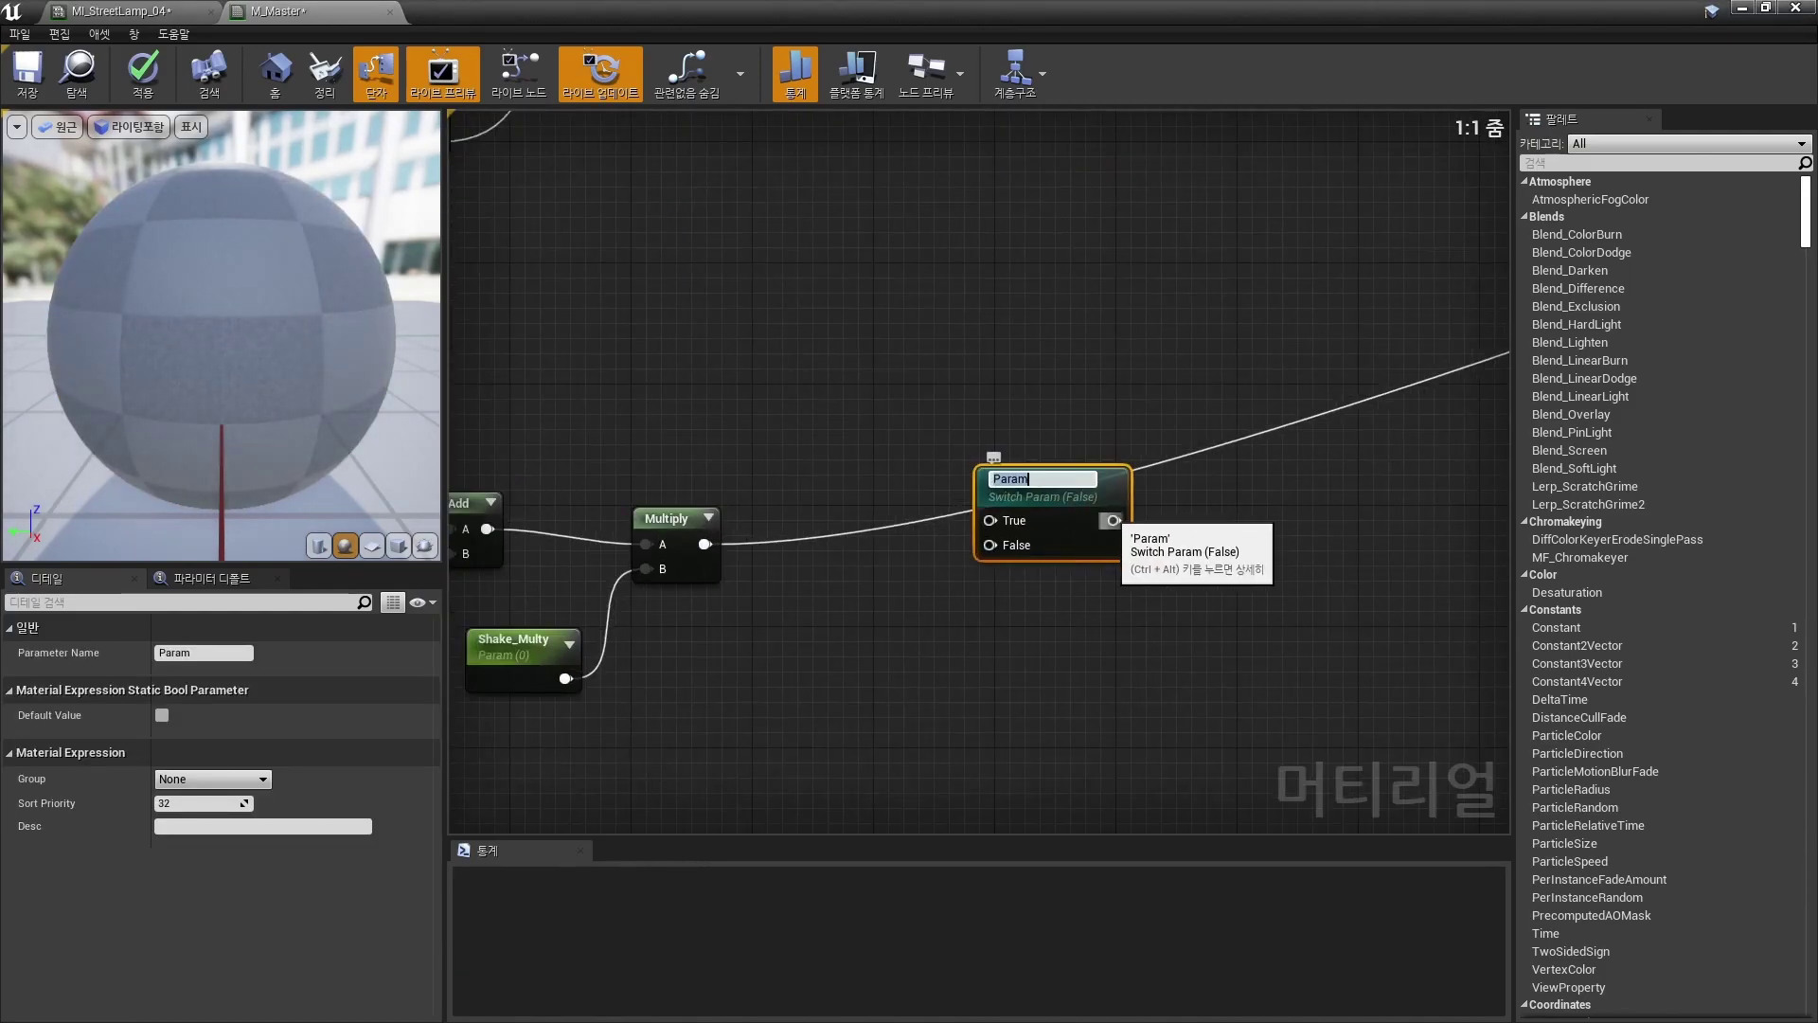
type("Use_")
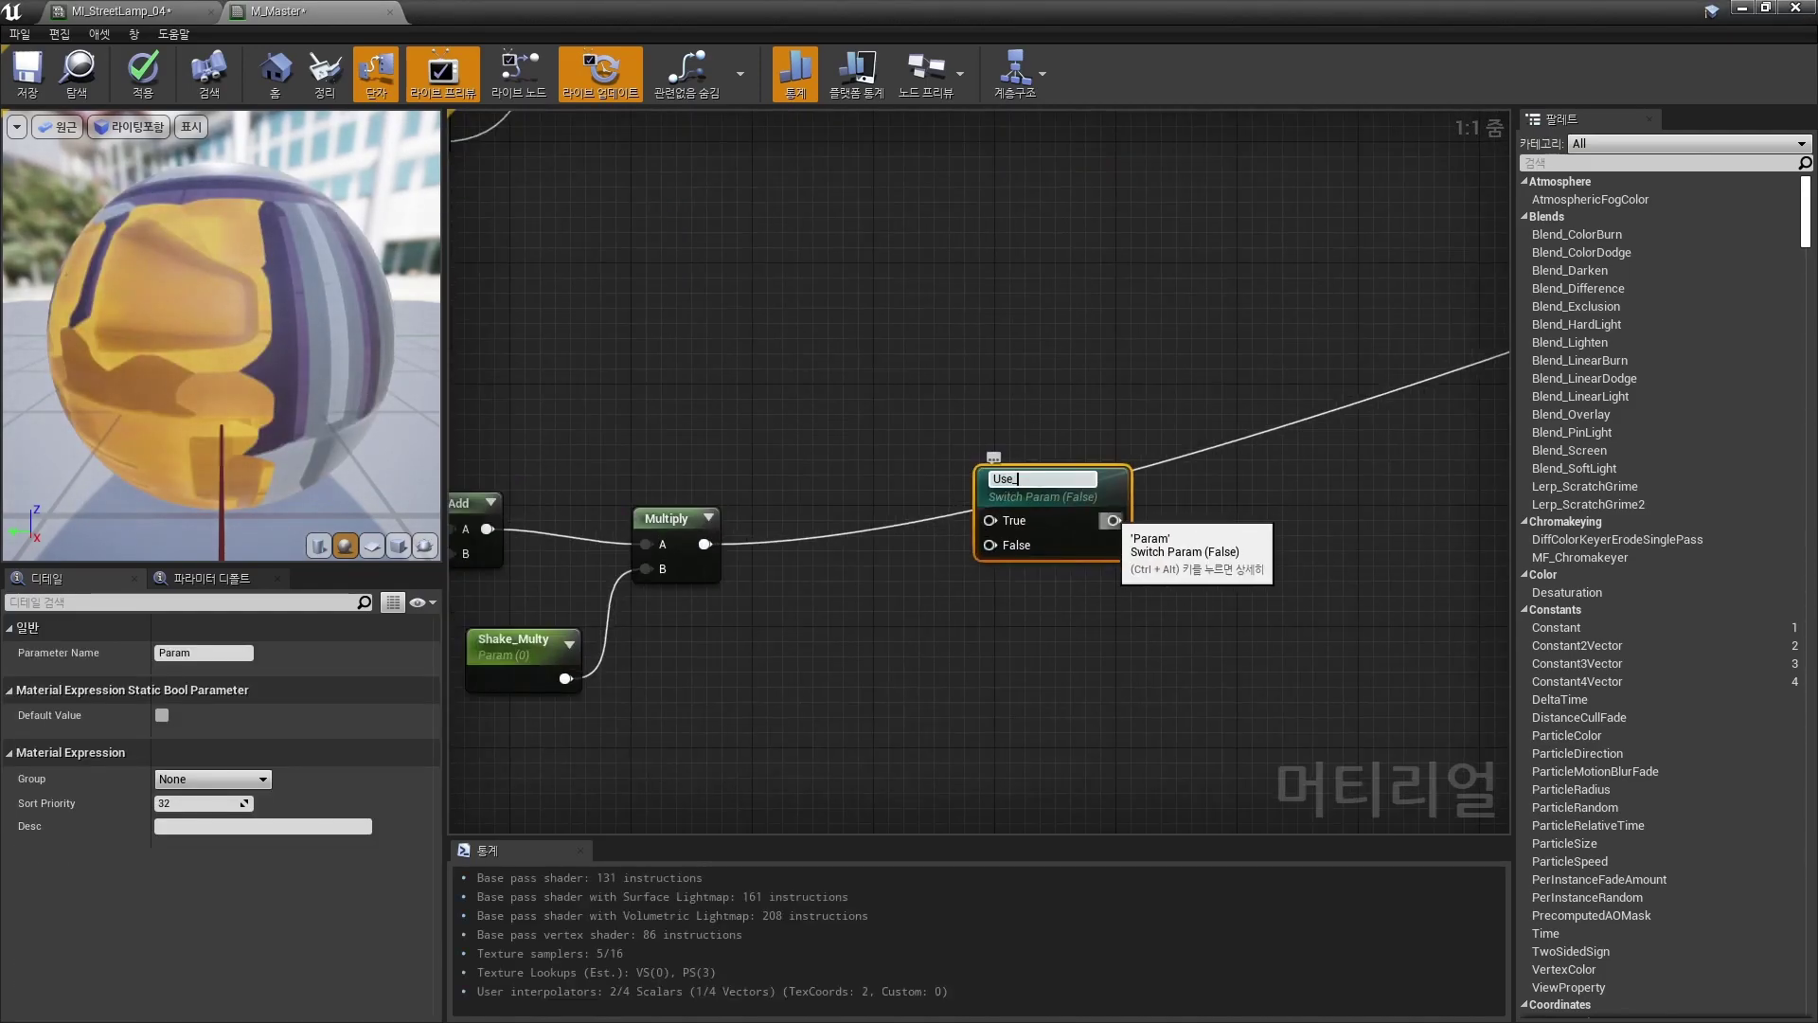
Step: Wire the final Multiply's output to Use_Shake's True input and a constant 0 to its False input
left_click_drag(705, 544, 1061, 532)
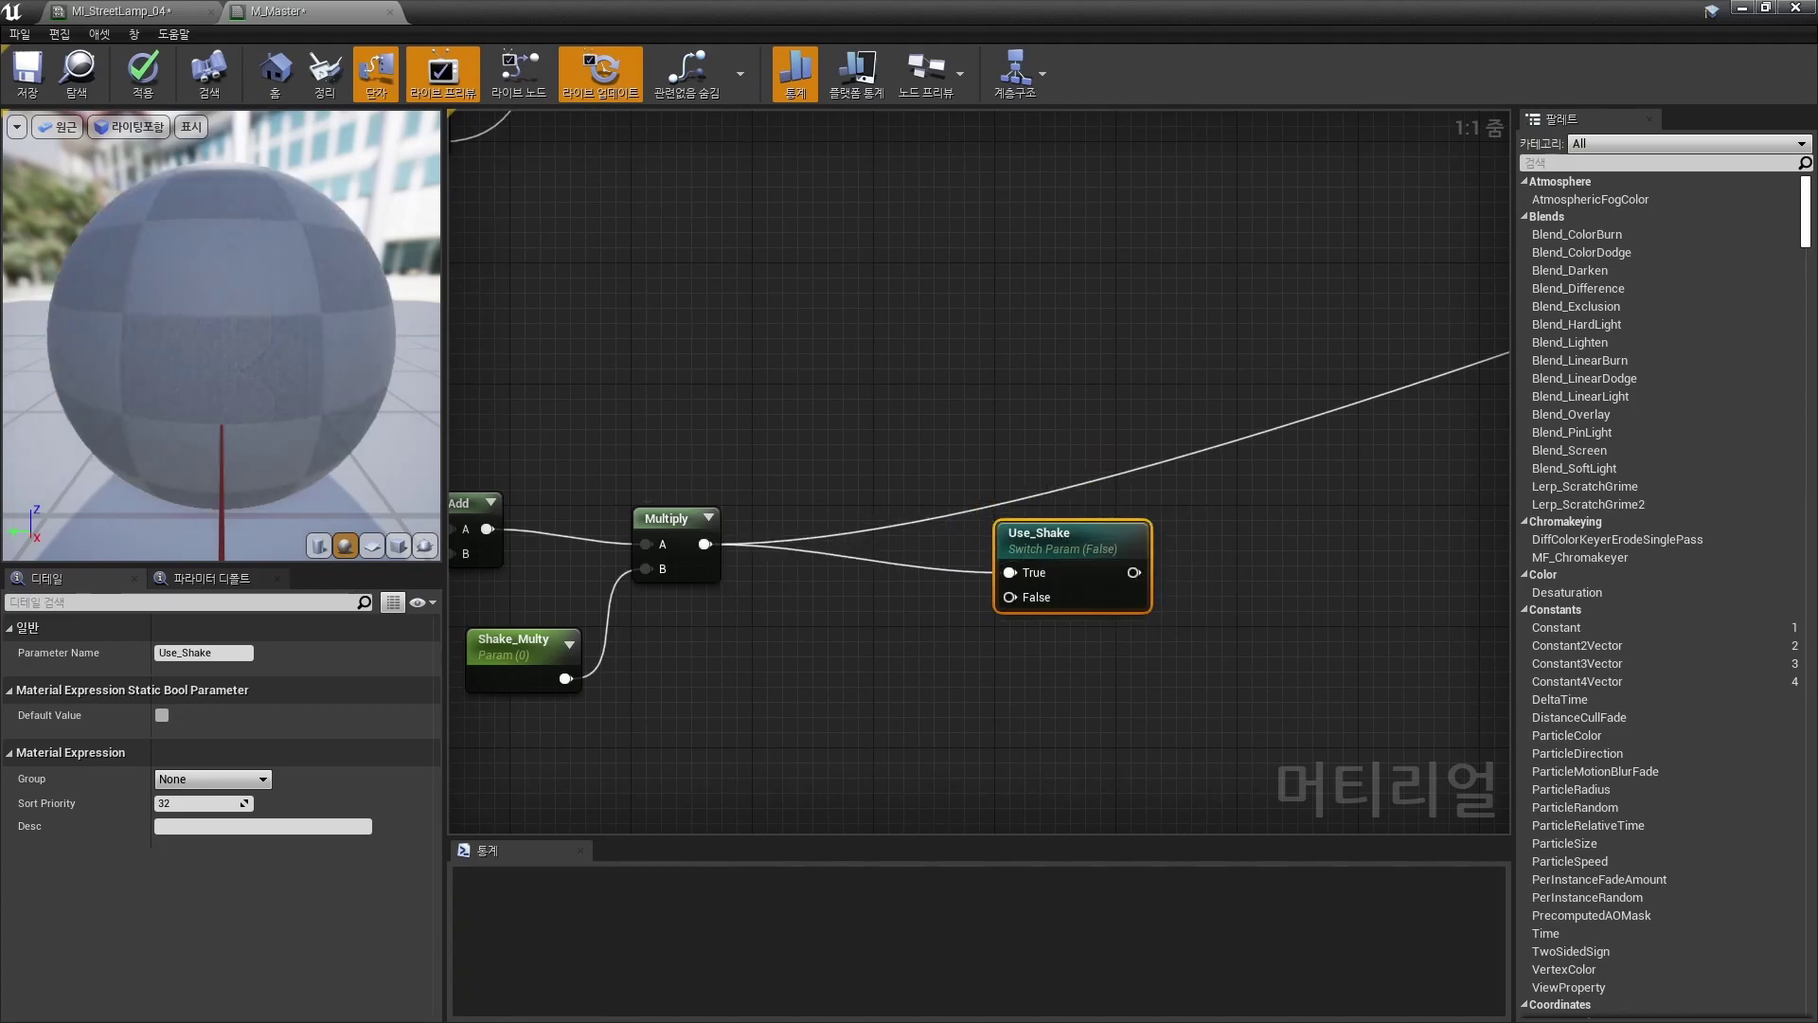
left_click(843, 644)
left_click_drag(874, 674, 1010, 596)
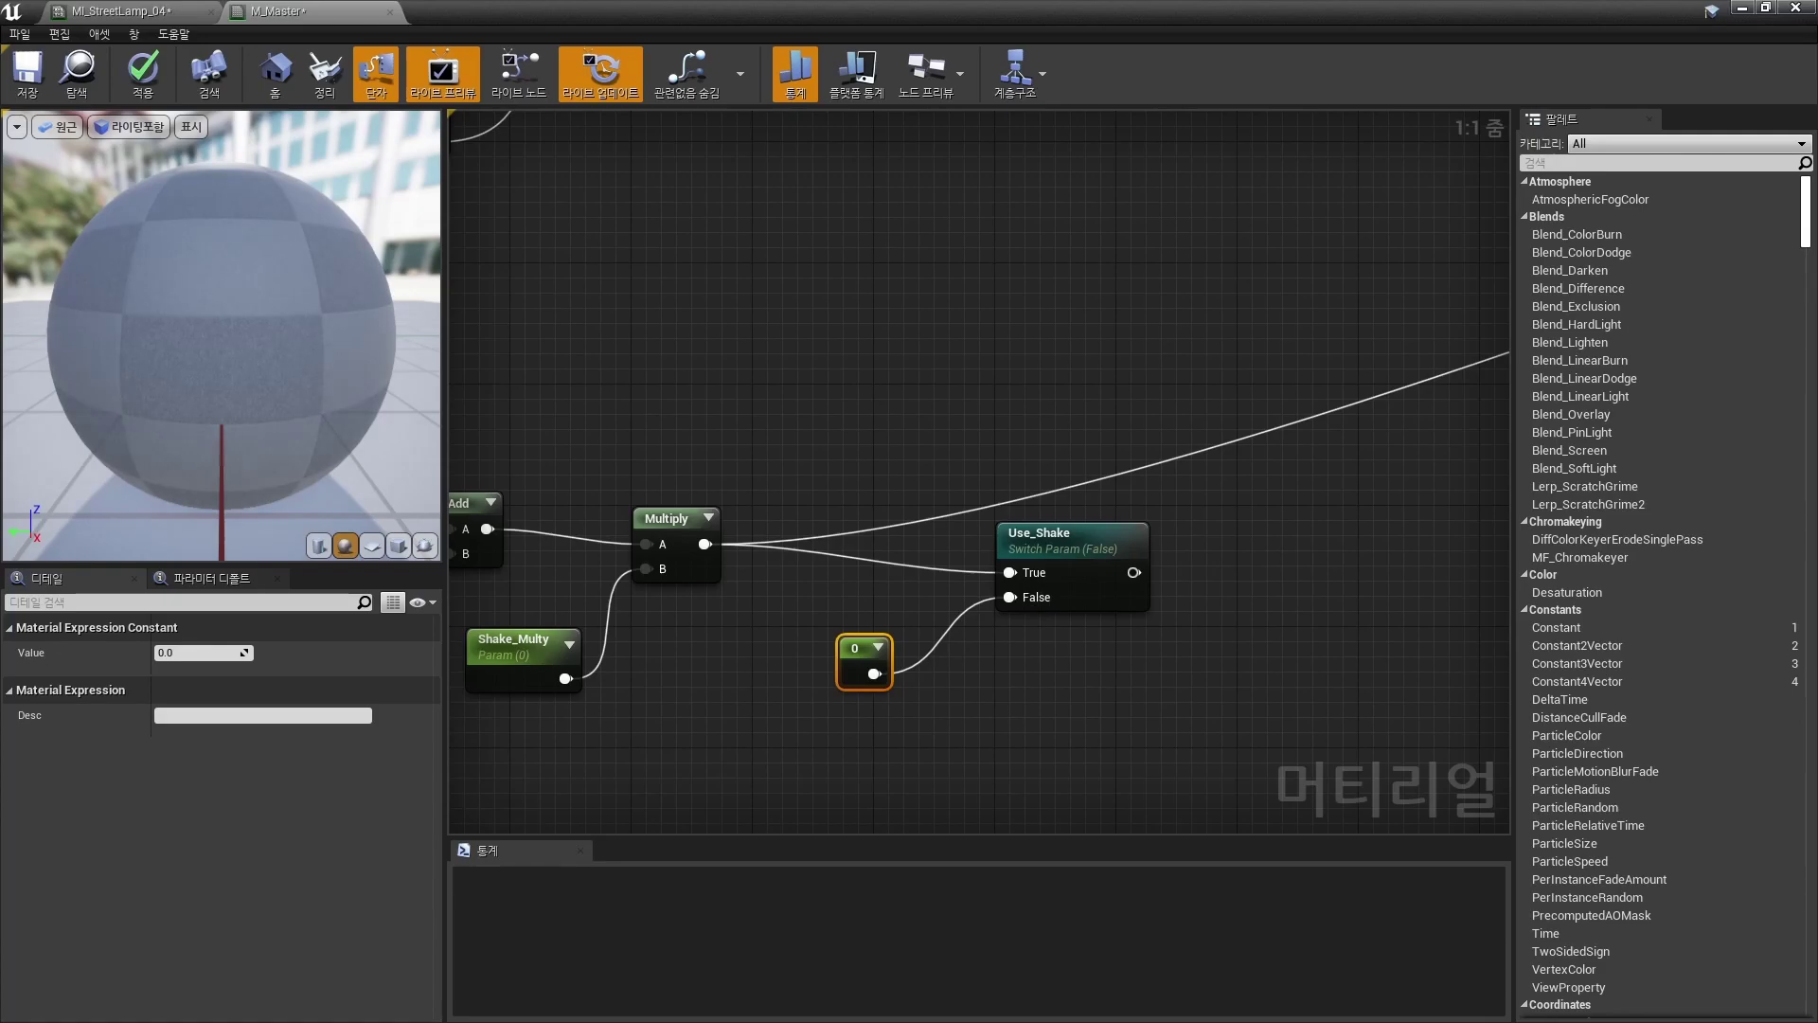
Step: Align the Use_Shake switch directly below the Use_Rotate switch in the graph
right_click_drag(729, 634, 791, 617)
scroll(792, 618, "down", 3)
right_click_drag(934, 613, 713, 677)
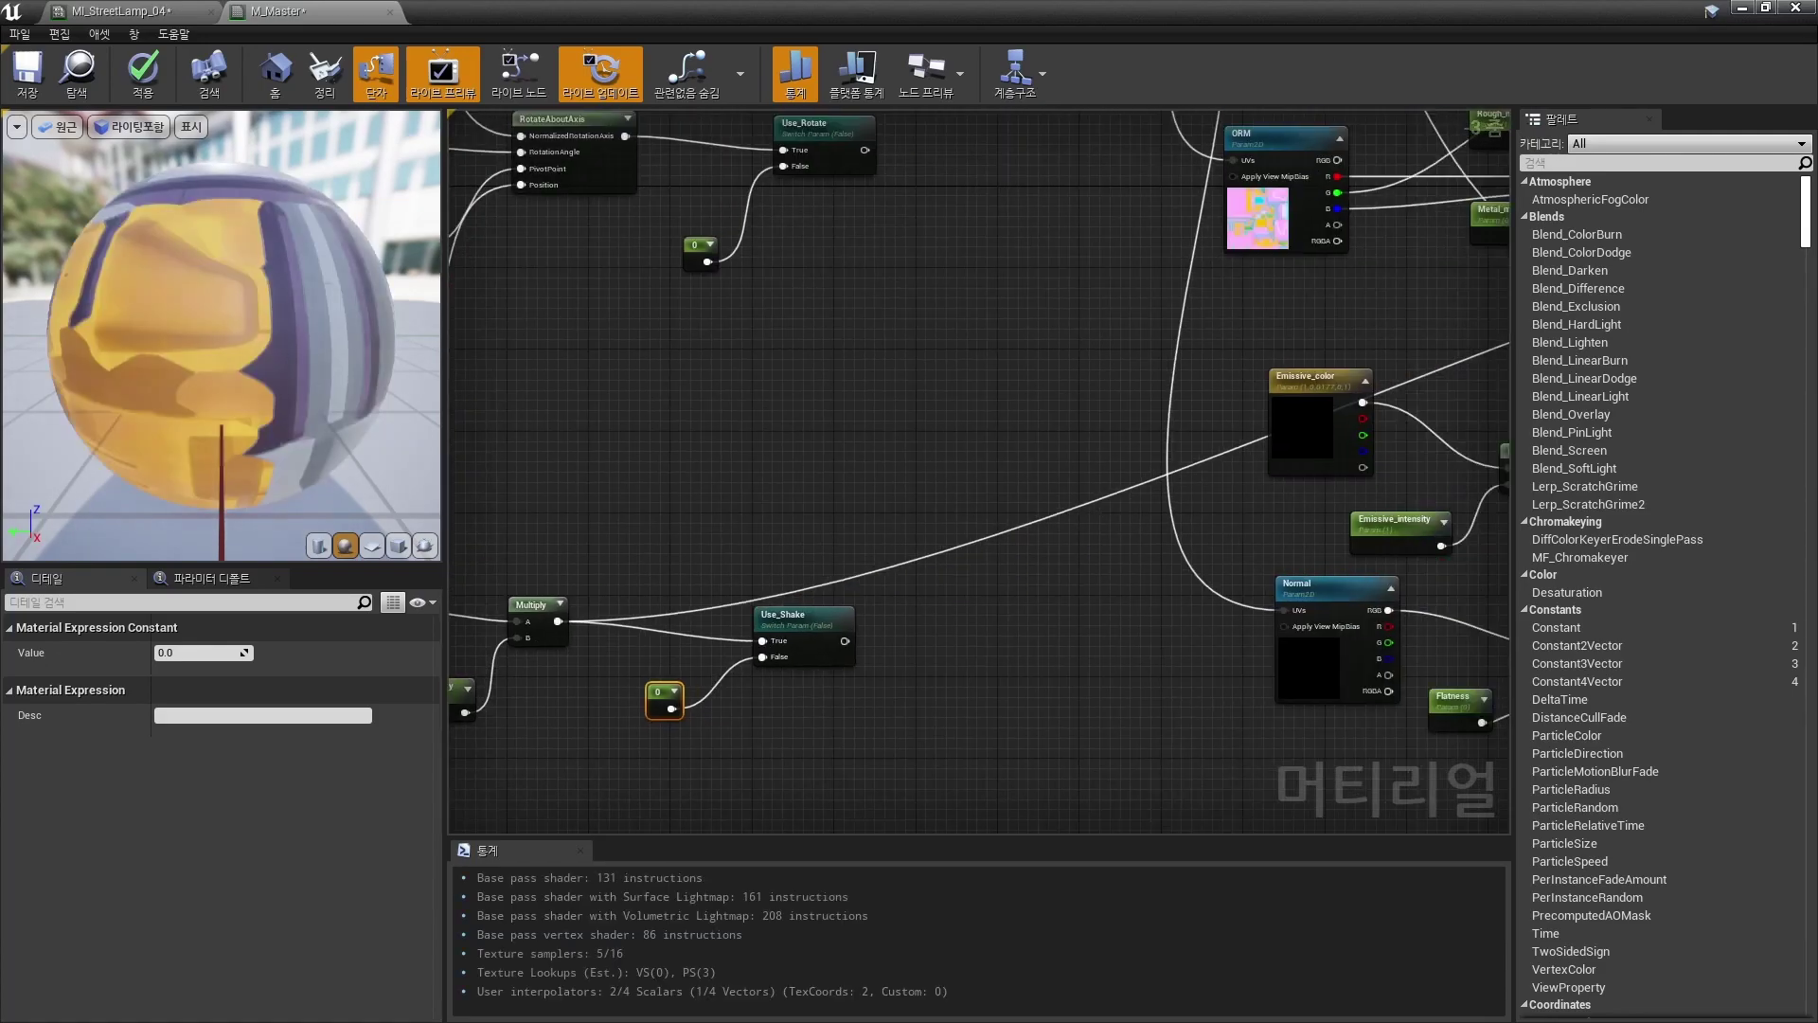
scroll(826, 669, "down", 2)
scroll(791, 559, "up", 1)
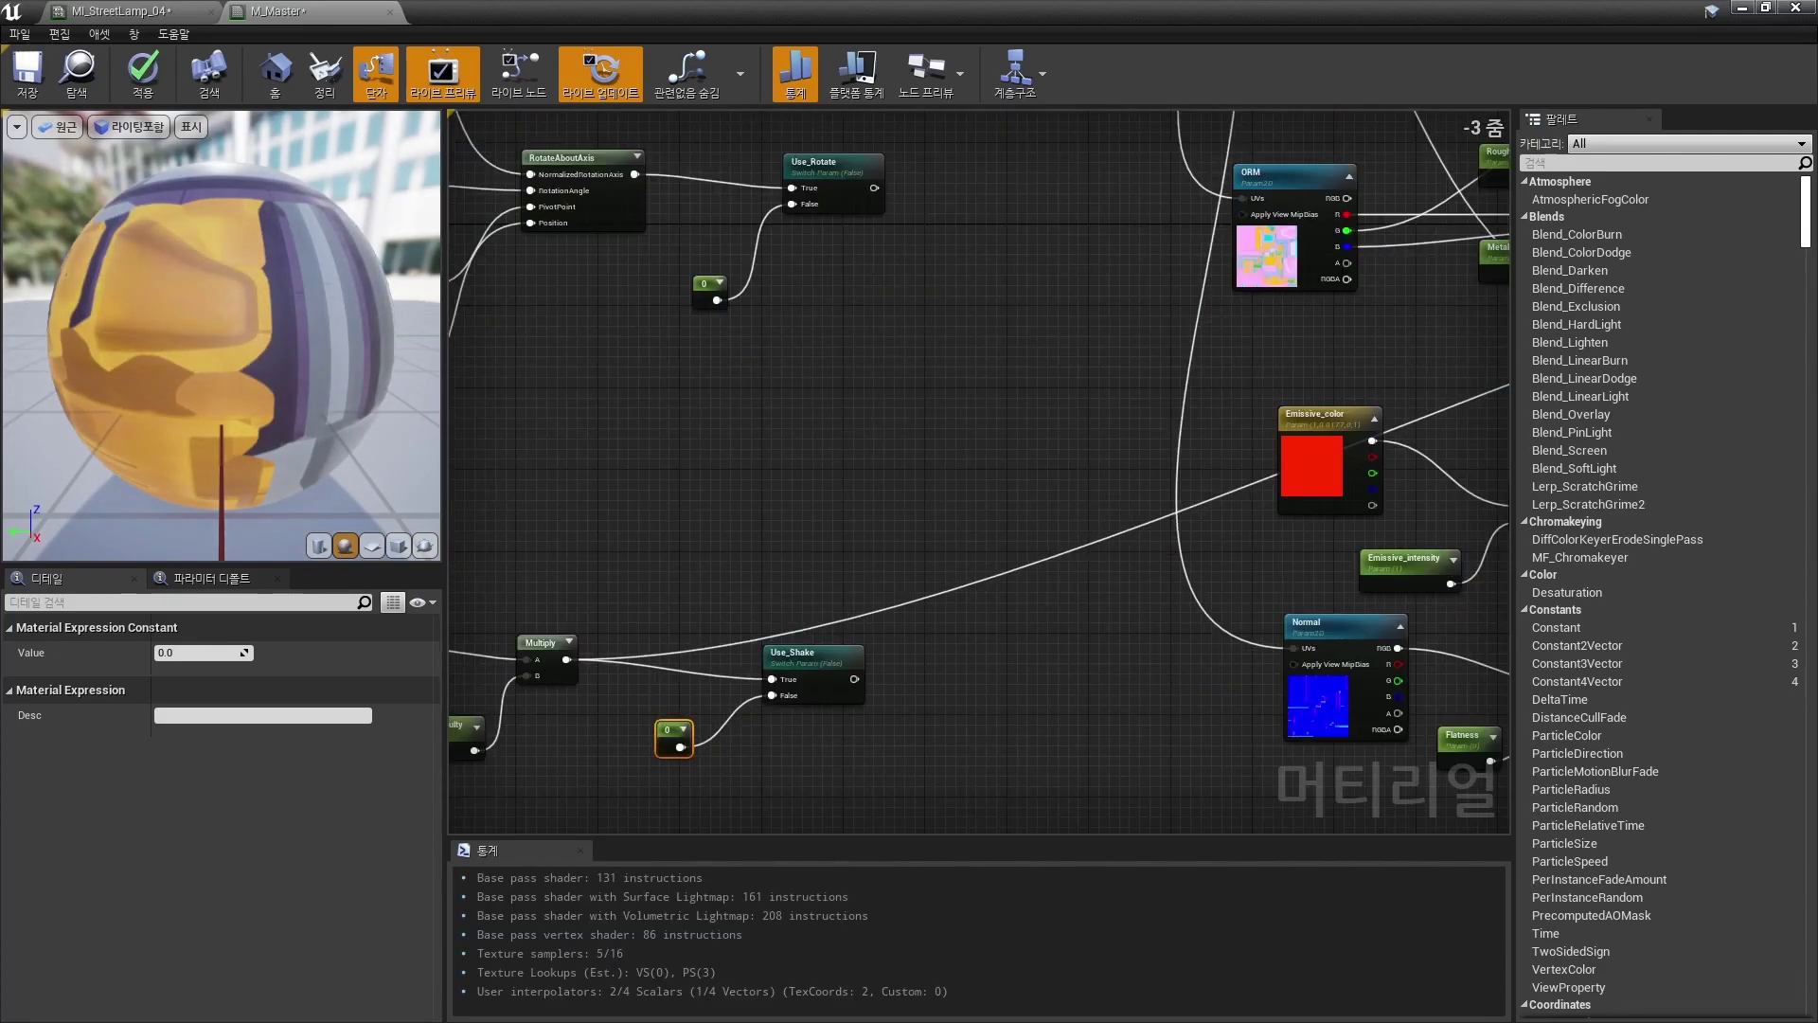
left_click(825, 165)
left_click_drag(816, 652, 831, 653)
left_click(853, 558)
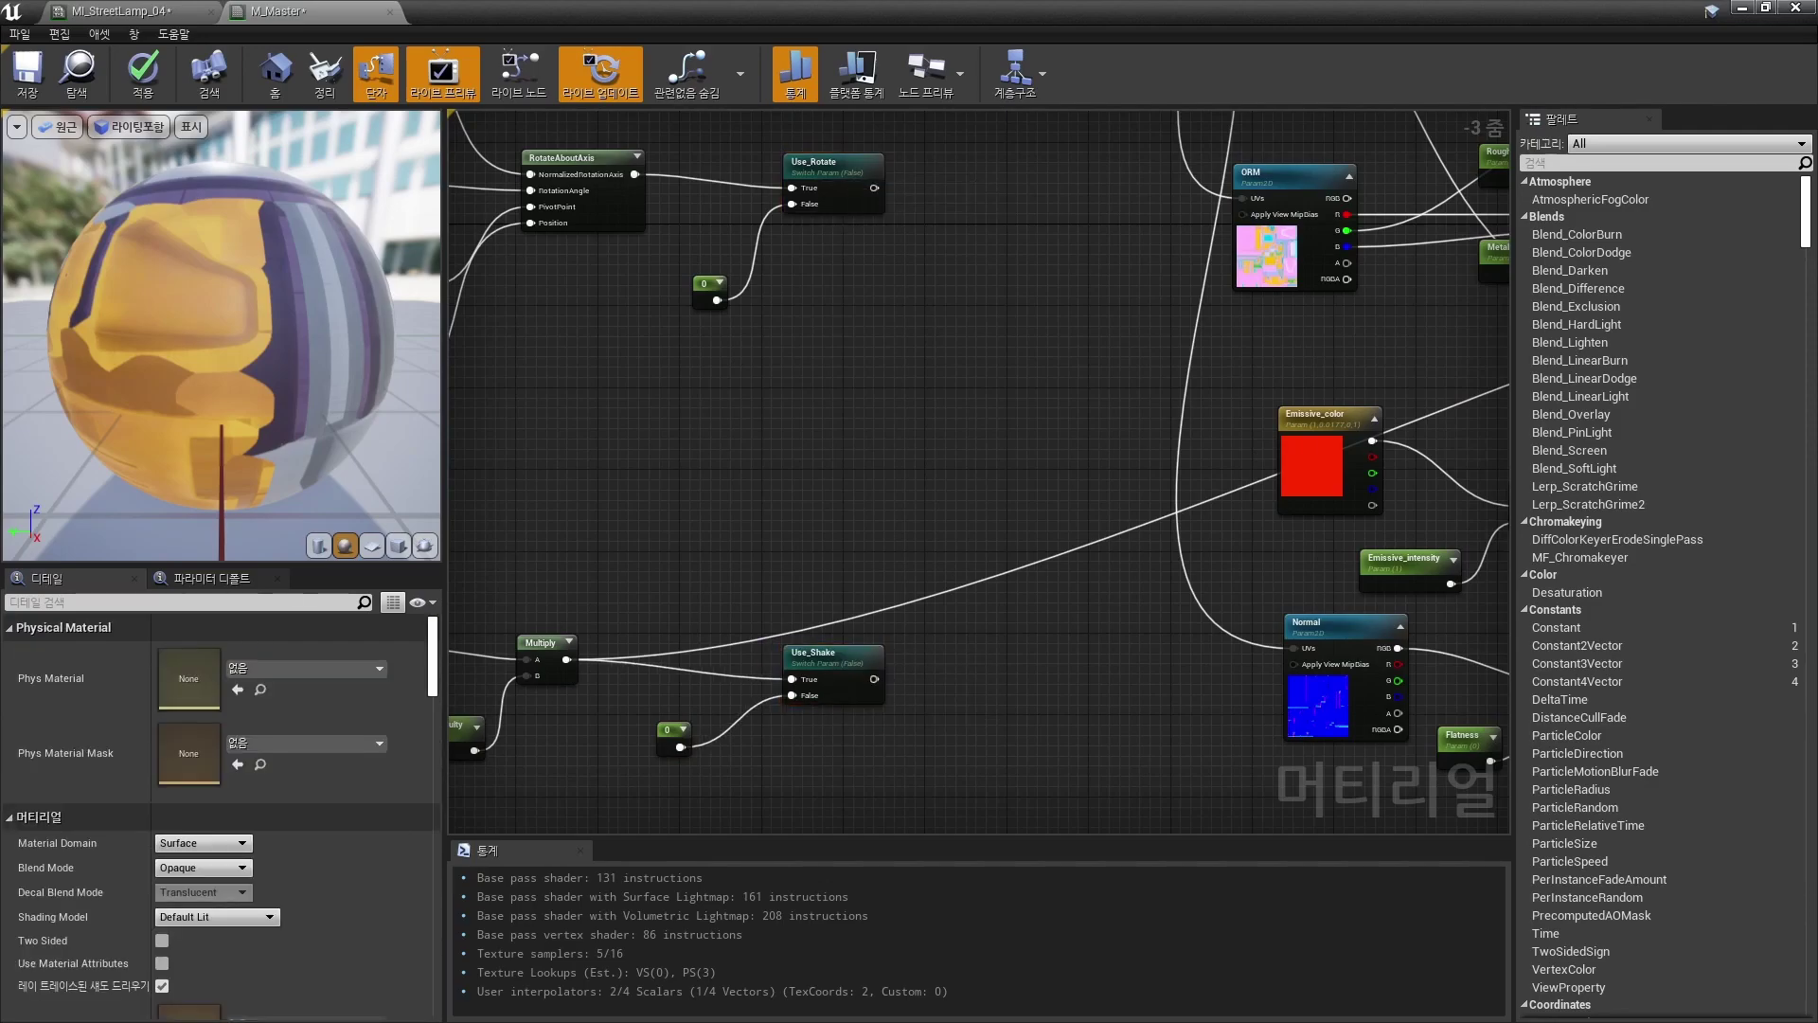
Step: Insert an Add node taking Use_Rotate in A and Use_Shake in B, and feed it into World Position Offset
key("a")
left_click(1020, 282)
left_click_drag(1032, 287, 1040, 302)
left_click(975, 261)
left_click_drag(874, 188, 1039, 323)
left_click_drag(873, 679, 923, 402)
scroll(758, 419, "down", 4)
right_click_drag(662, 421, 1505, 441)
scroll(1274, 462, "up", 3)
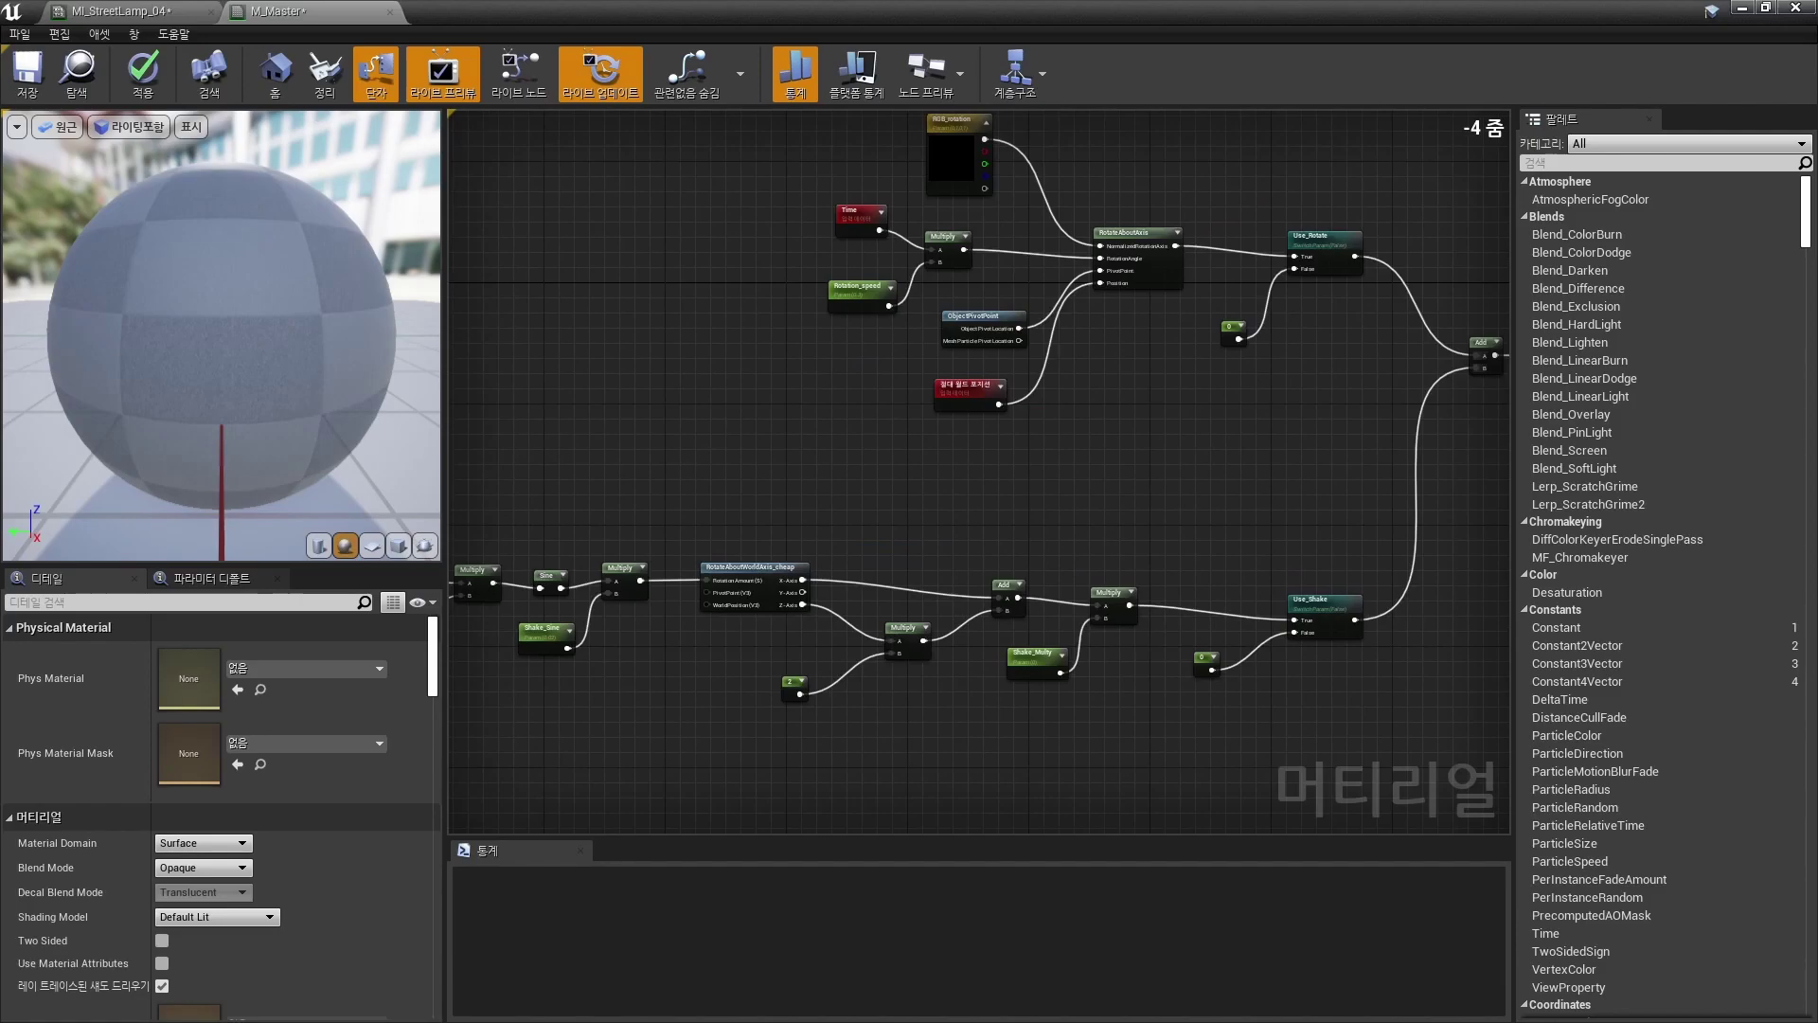
Step: Apply the M_Master changes and return to the hanging lantern in the level
right_click_drag(1273, 462, 1193, 461)
scroll(1289, 552, "down", 1)
left_click_drag(909, 447, 1278, 664)
left_click(1278, 664)
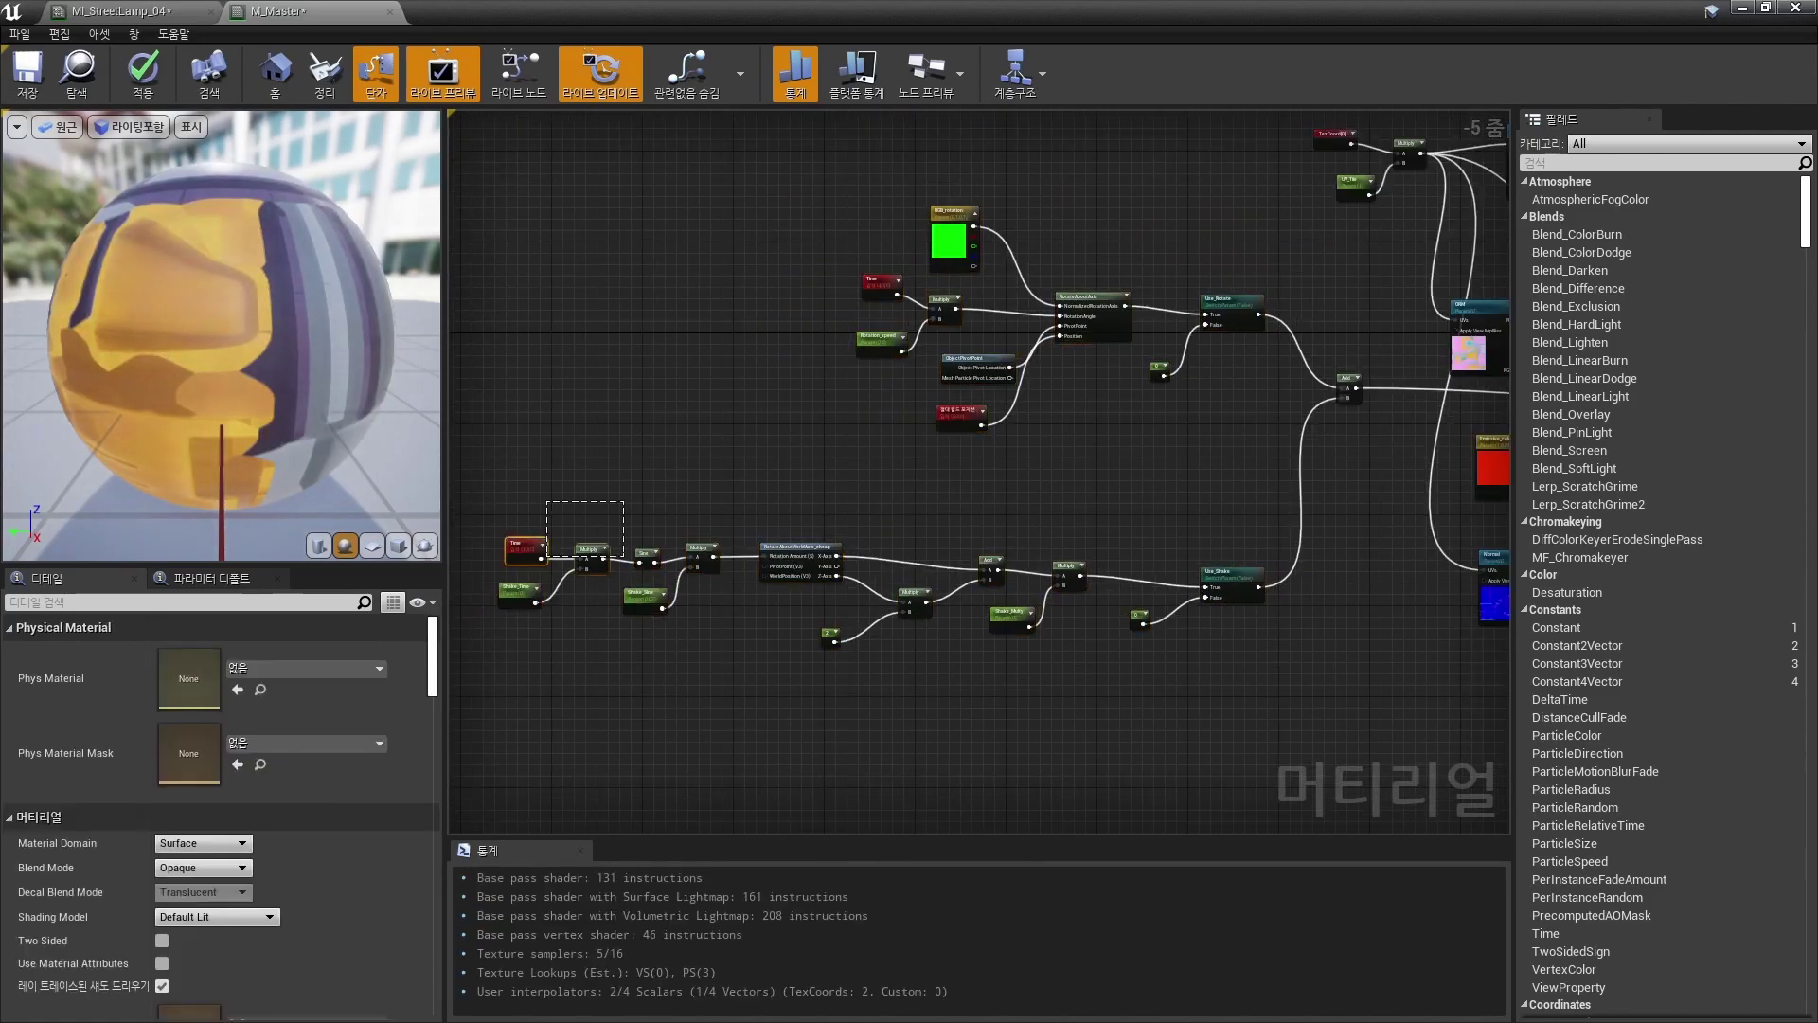
left_click(143, 74)
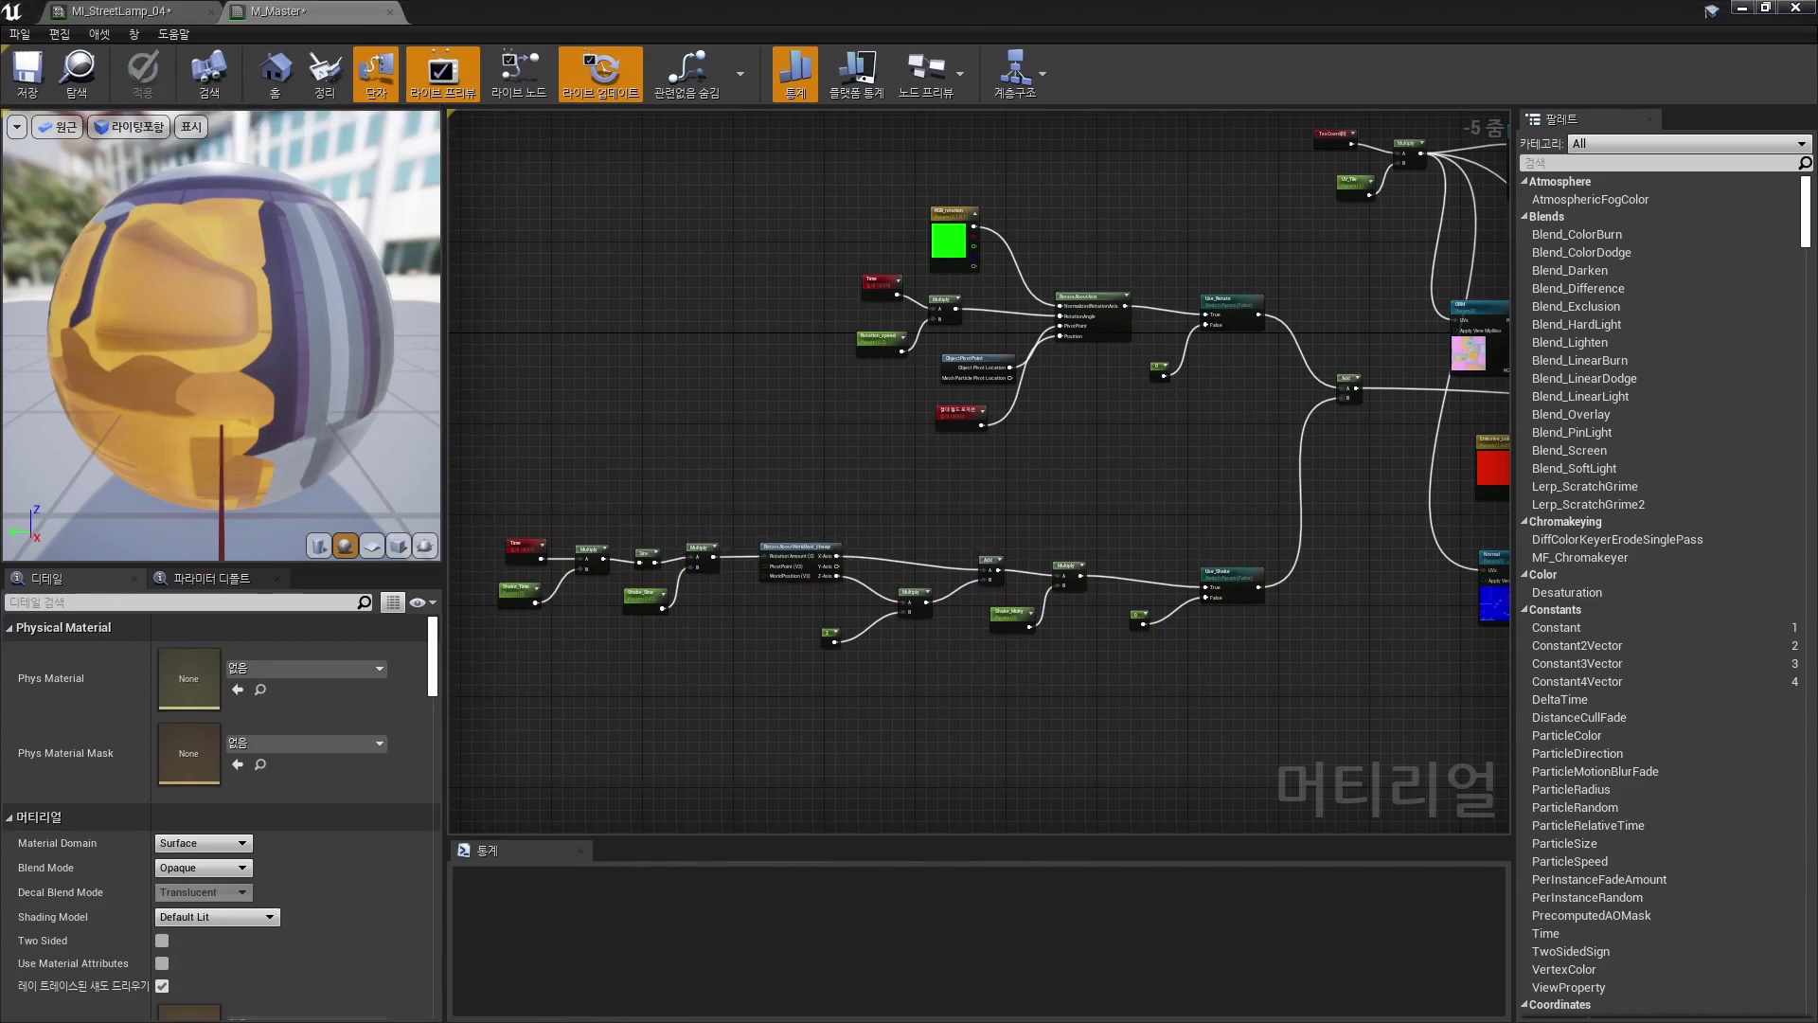
left_click(1742, 7)
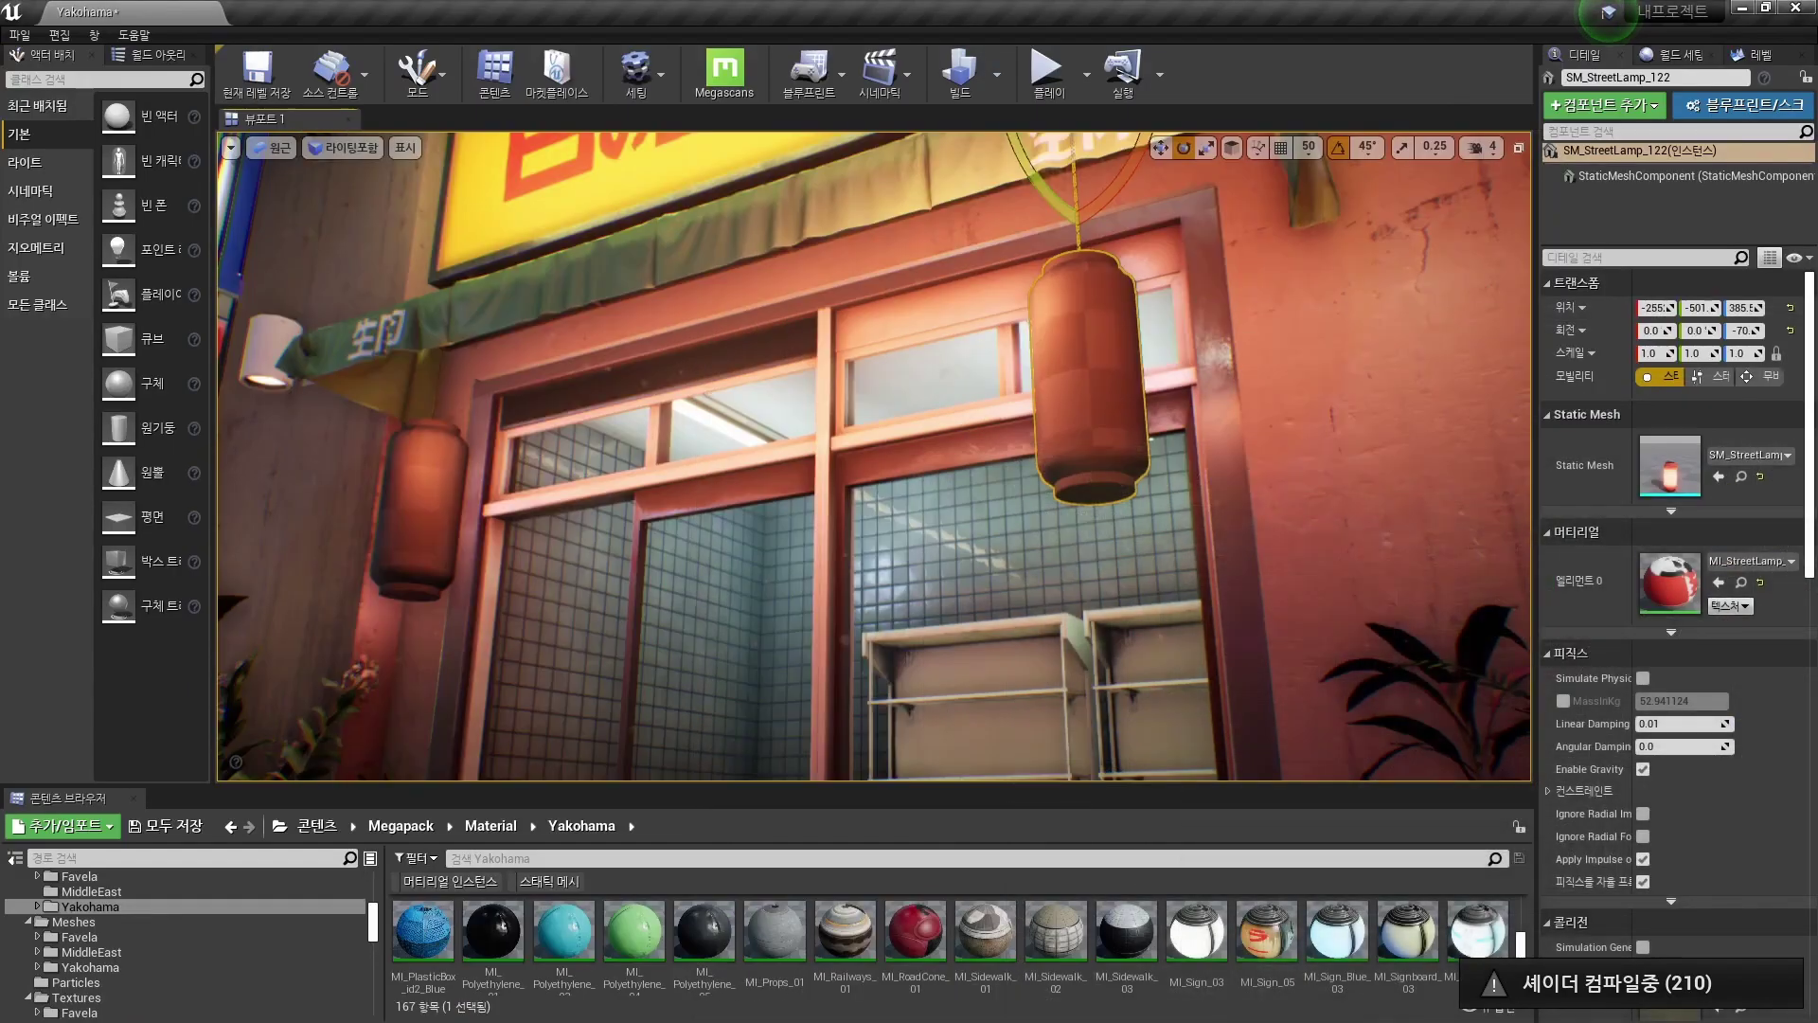
right_click_drag(874, 457, 956, 432)
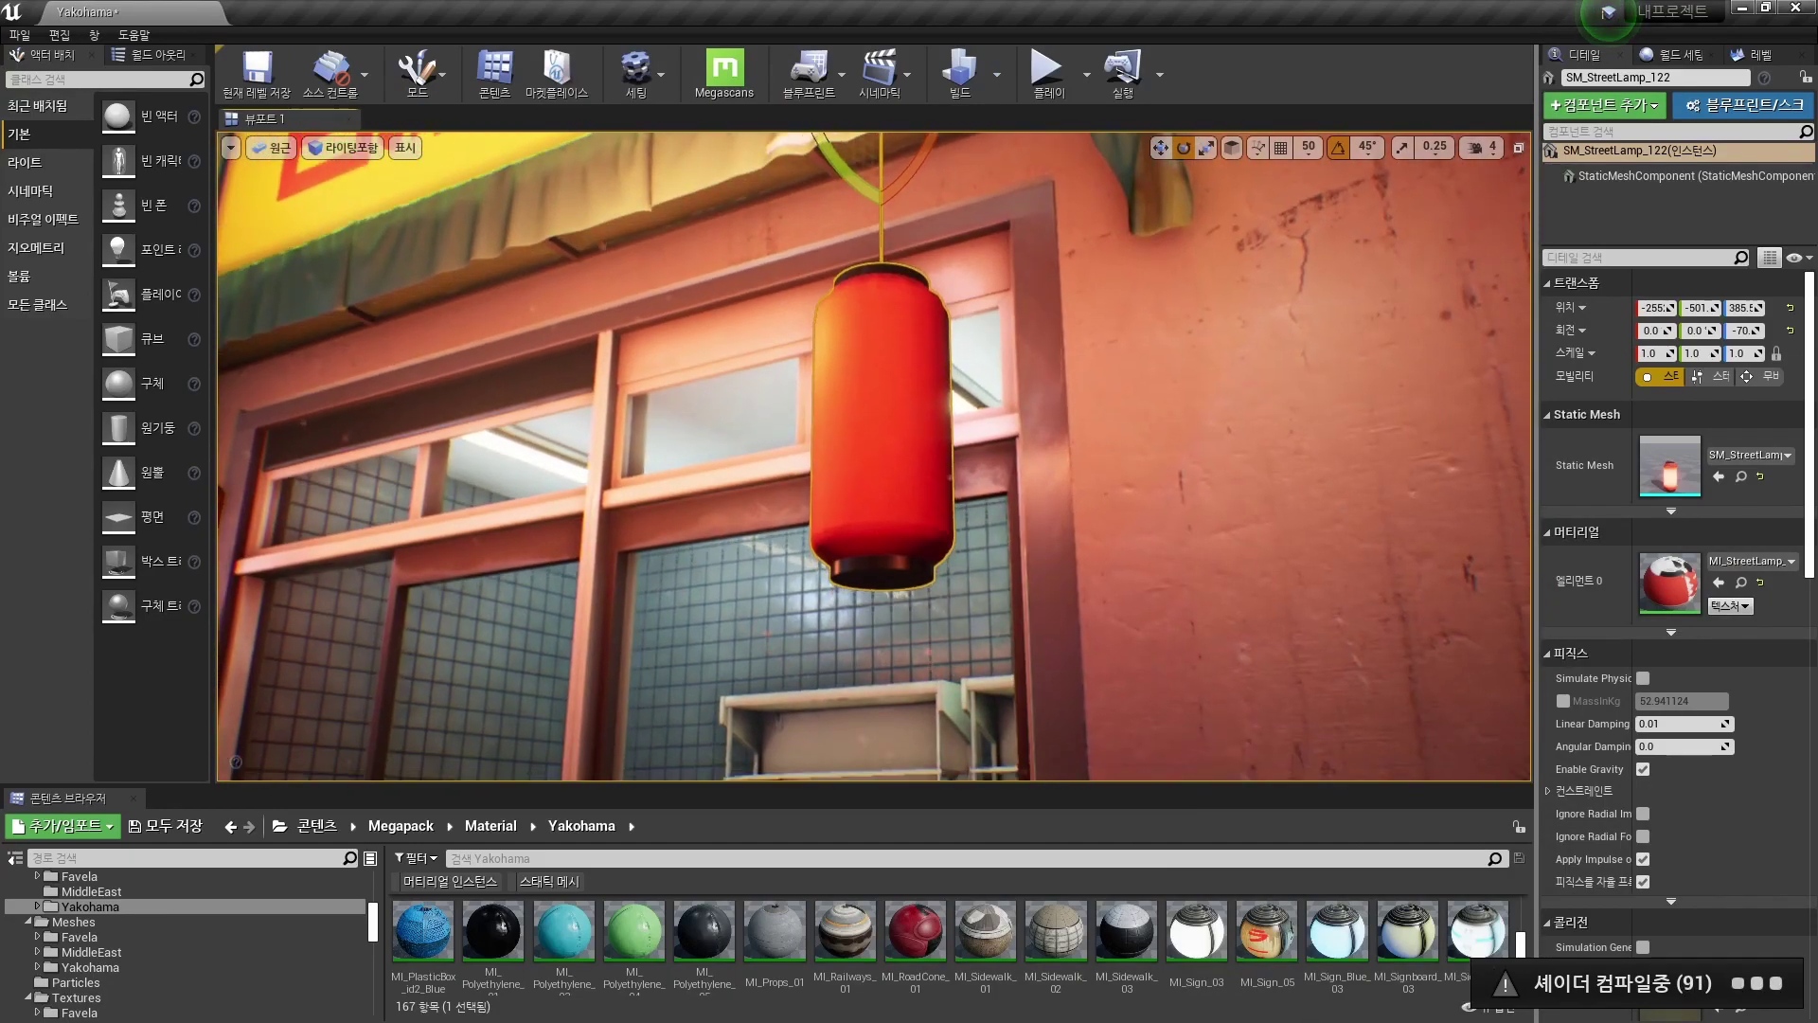
Step: Open the lantern's material instance MI_StreetLamp_04 beside the viewport and enable both its Use_Shake and Use_Rotate switches
double_click(1669, 581)
left_click_drag(896, 12, 344, 175)
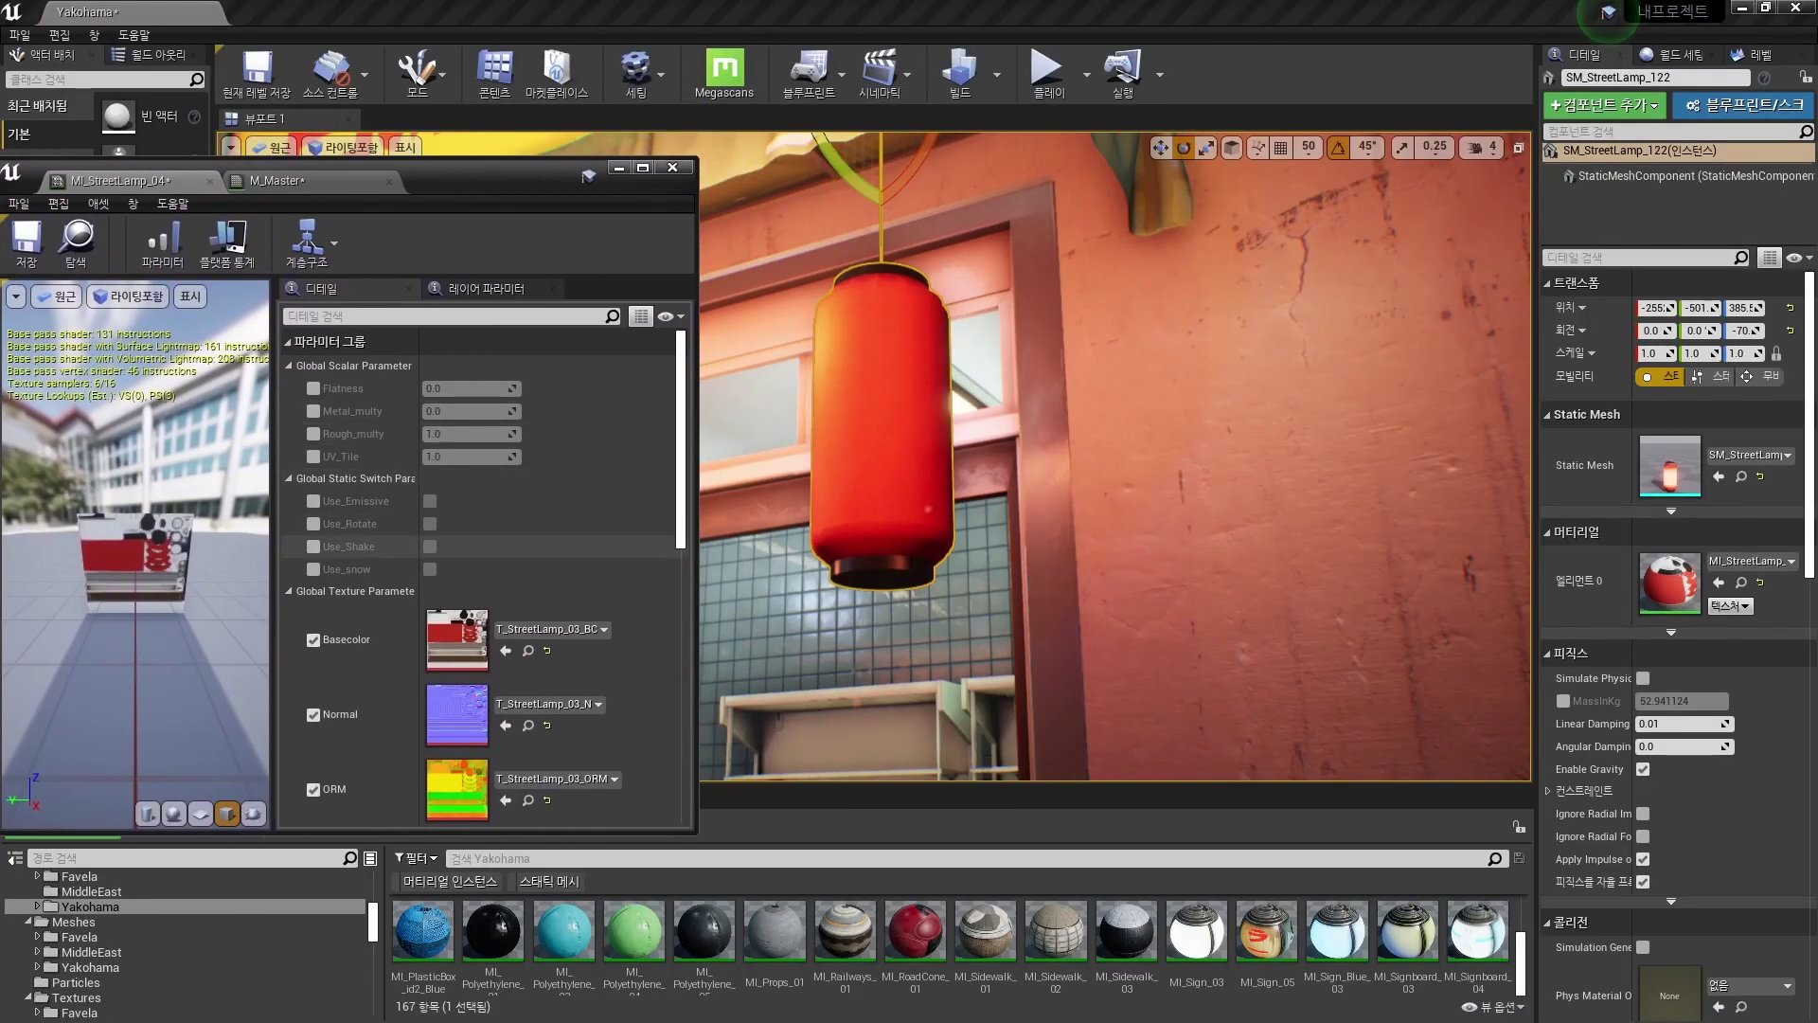
left_click(312, 524)
left_click(429, 546)
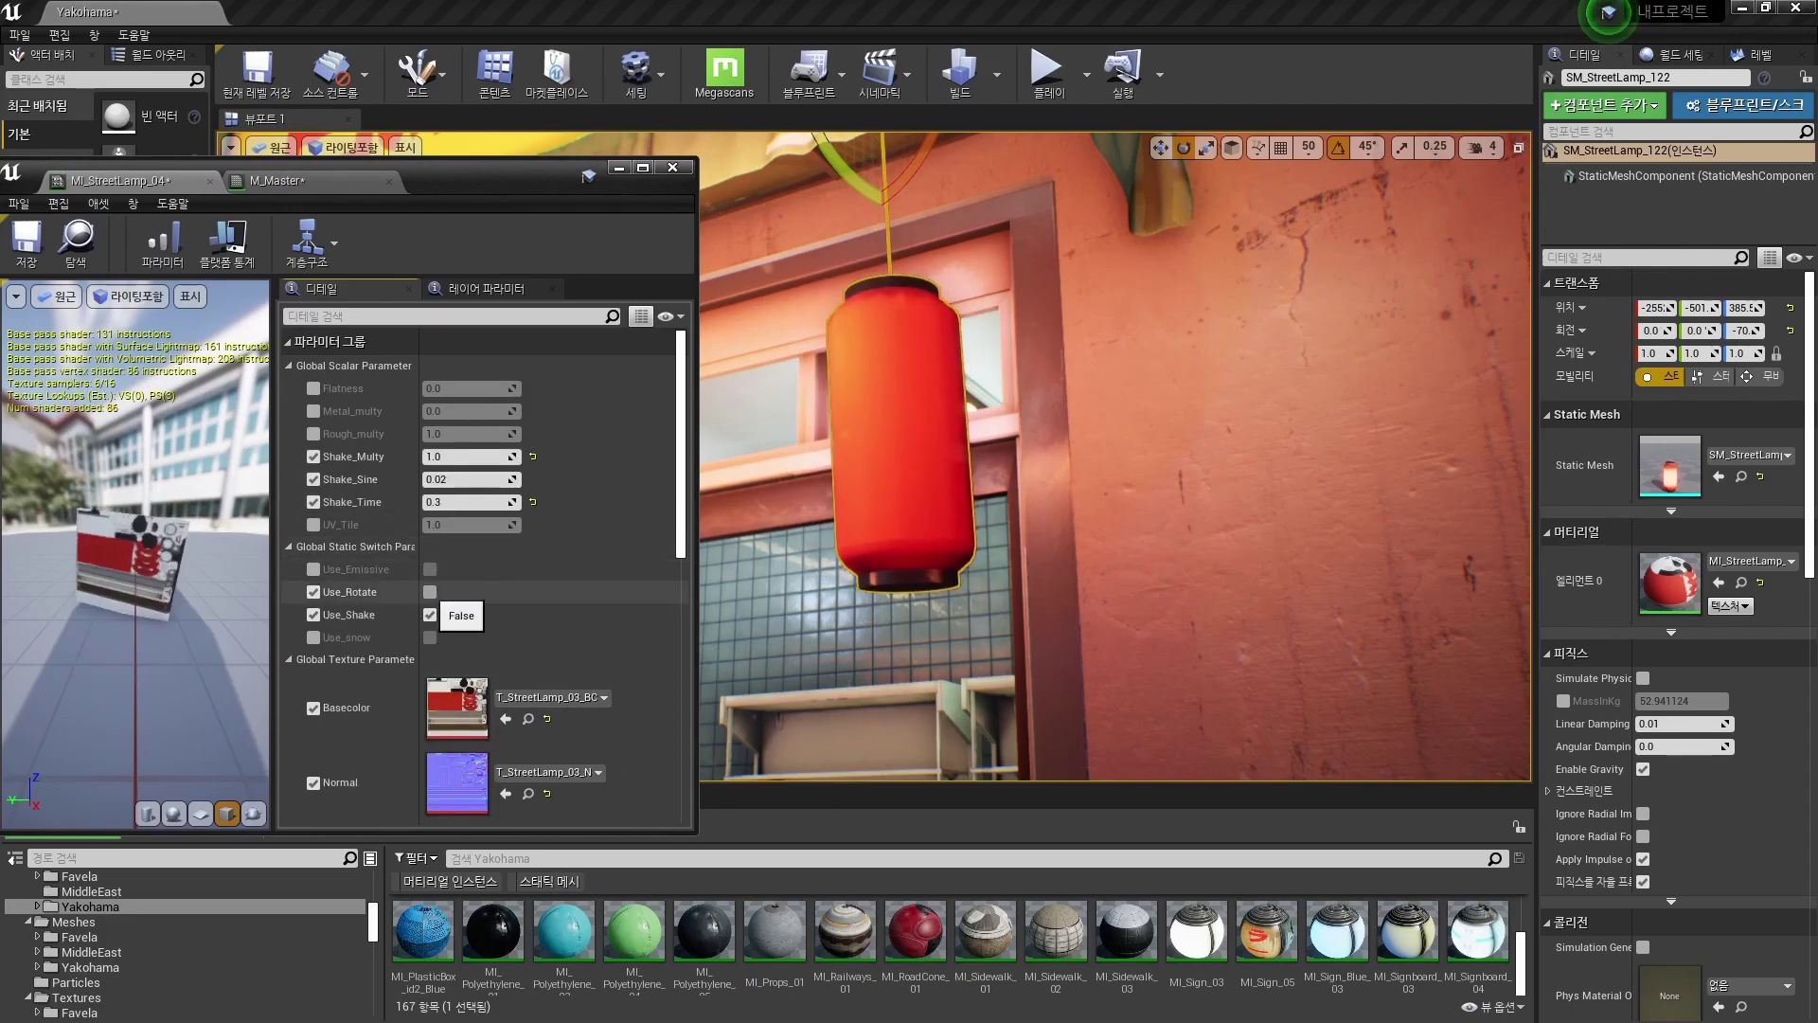
left_click(430, 592)
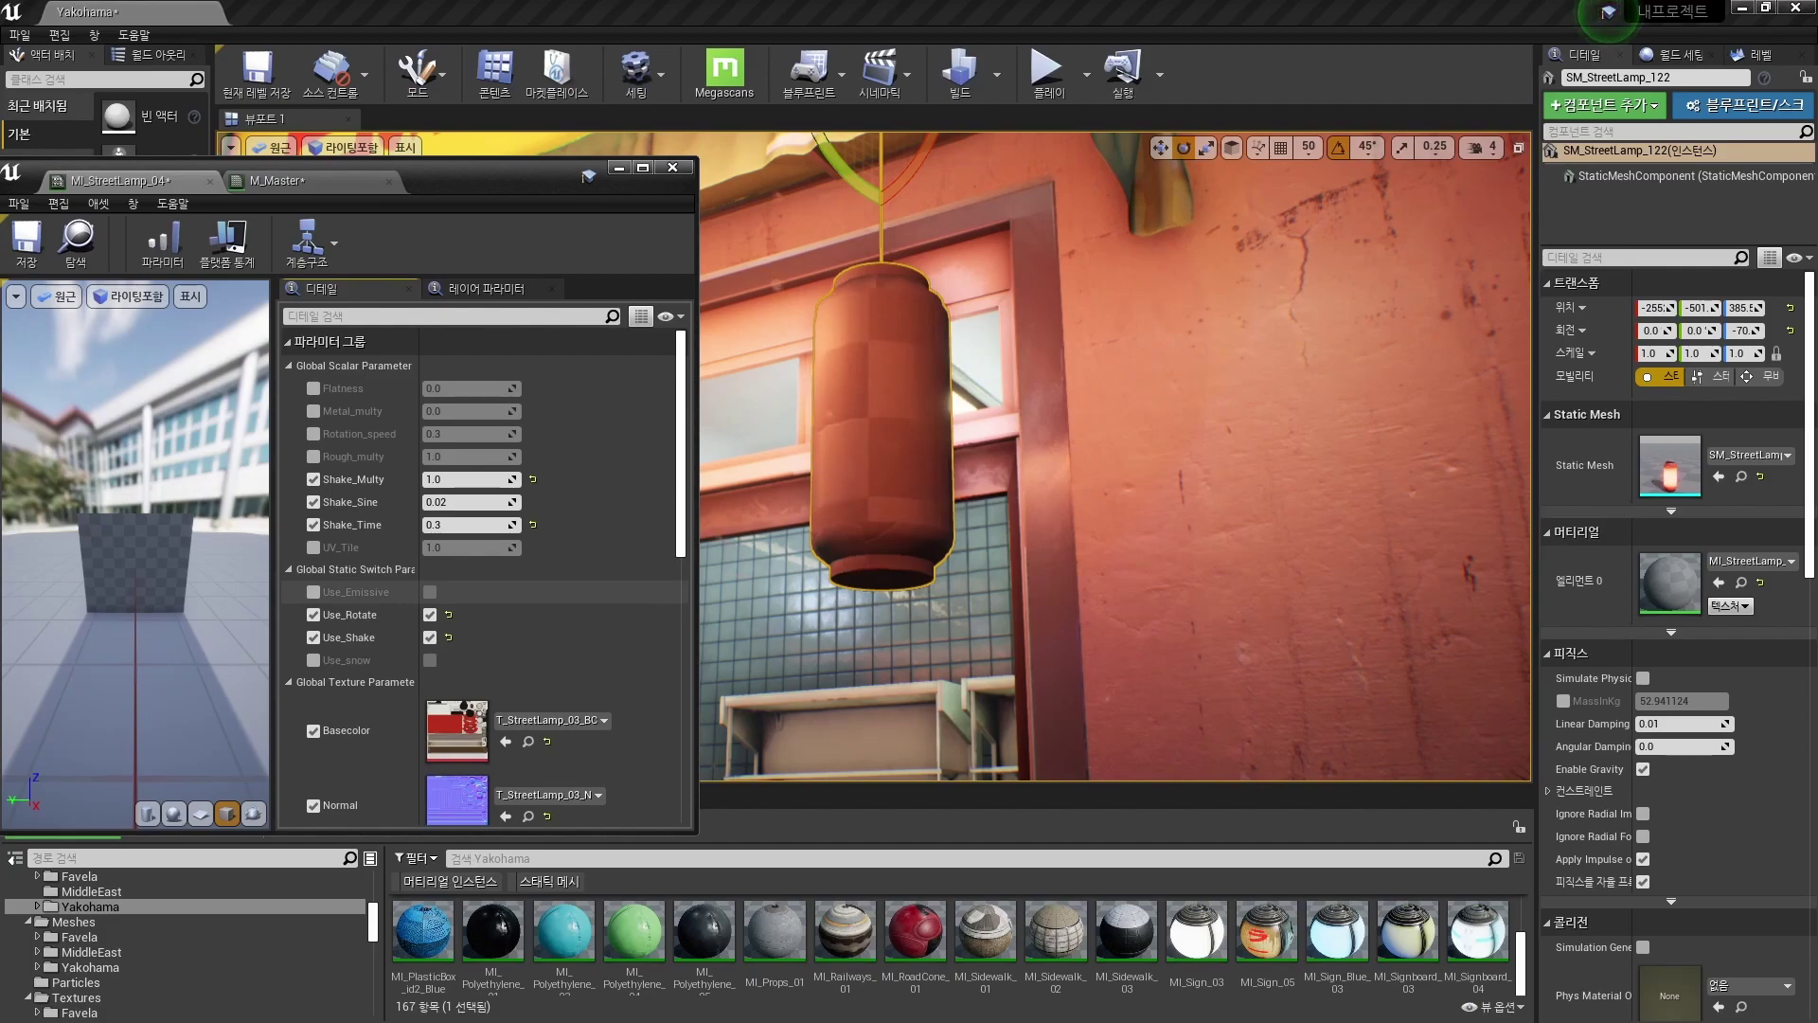
Step: Override RGB_rotation in MI_StreetLamp_04, resetting G to 0 and setting B to 1
scroll(1115, 456, "down", 5)
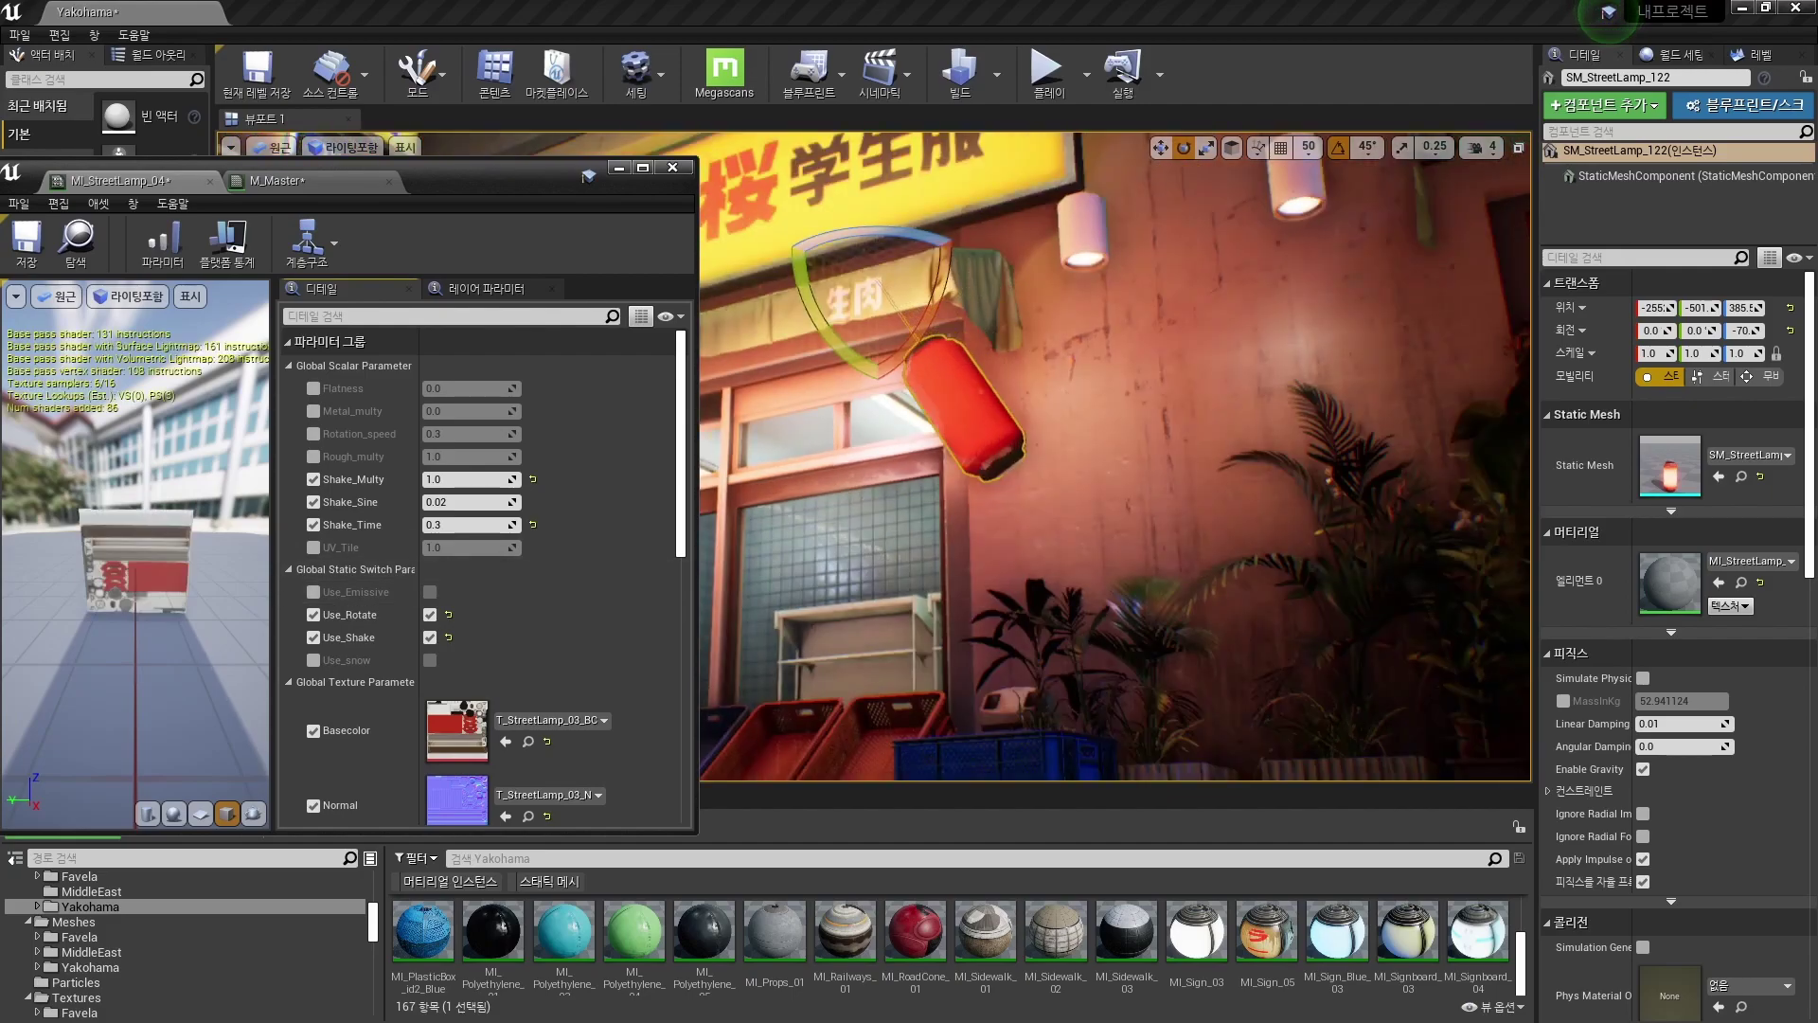
scroll(478, 569, "down", 5)
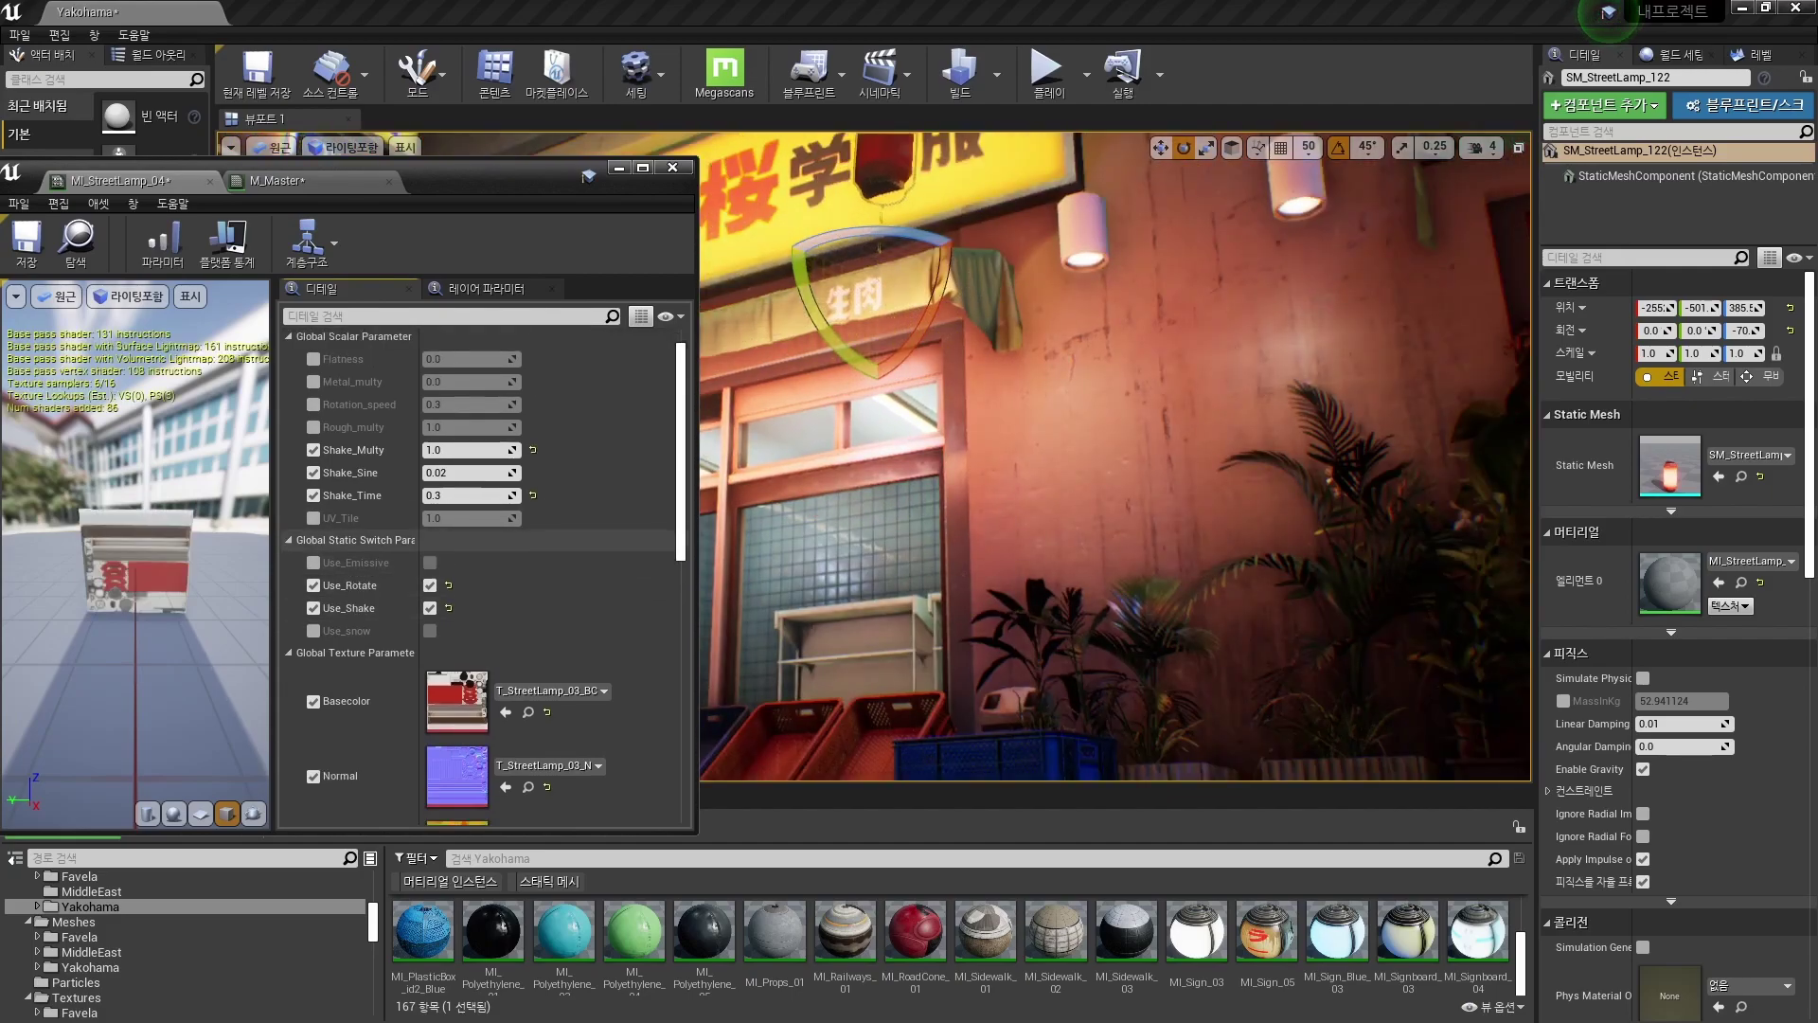
scroll(478, 568, "up", 5)
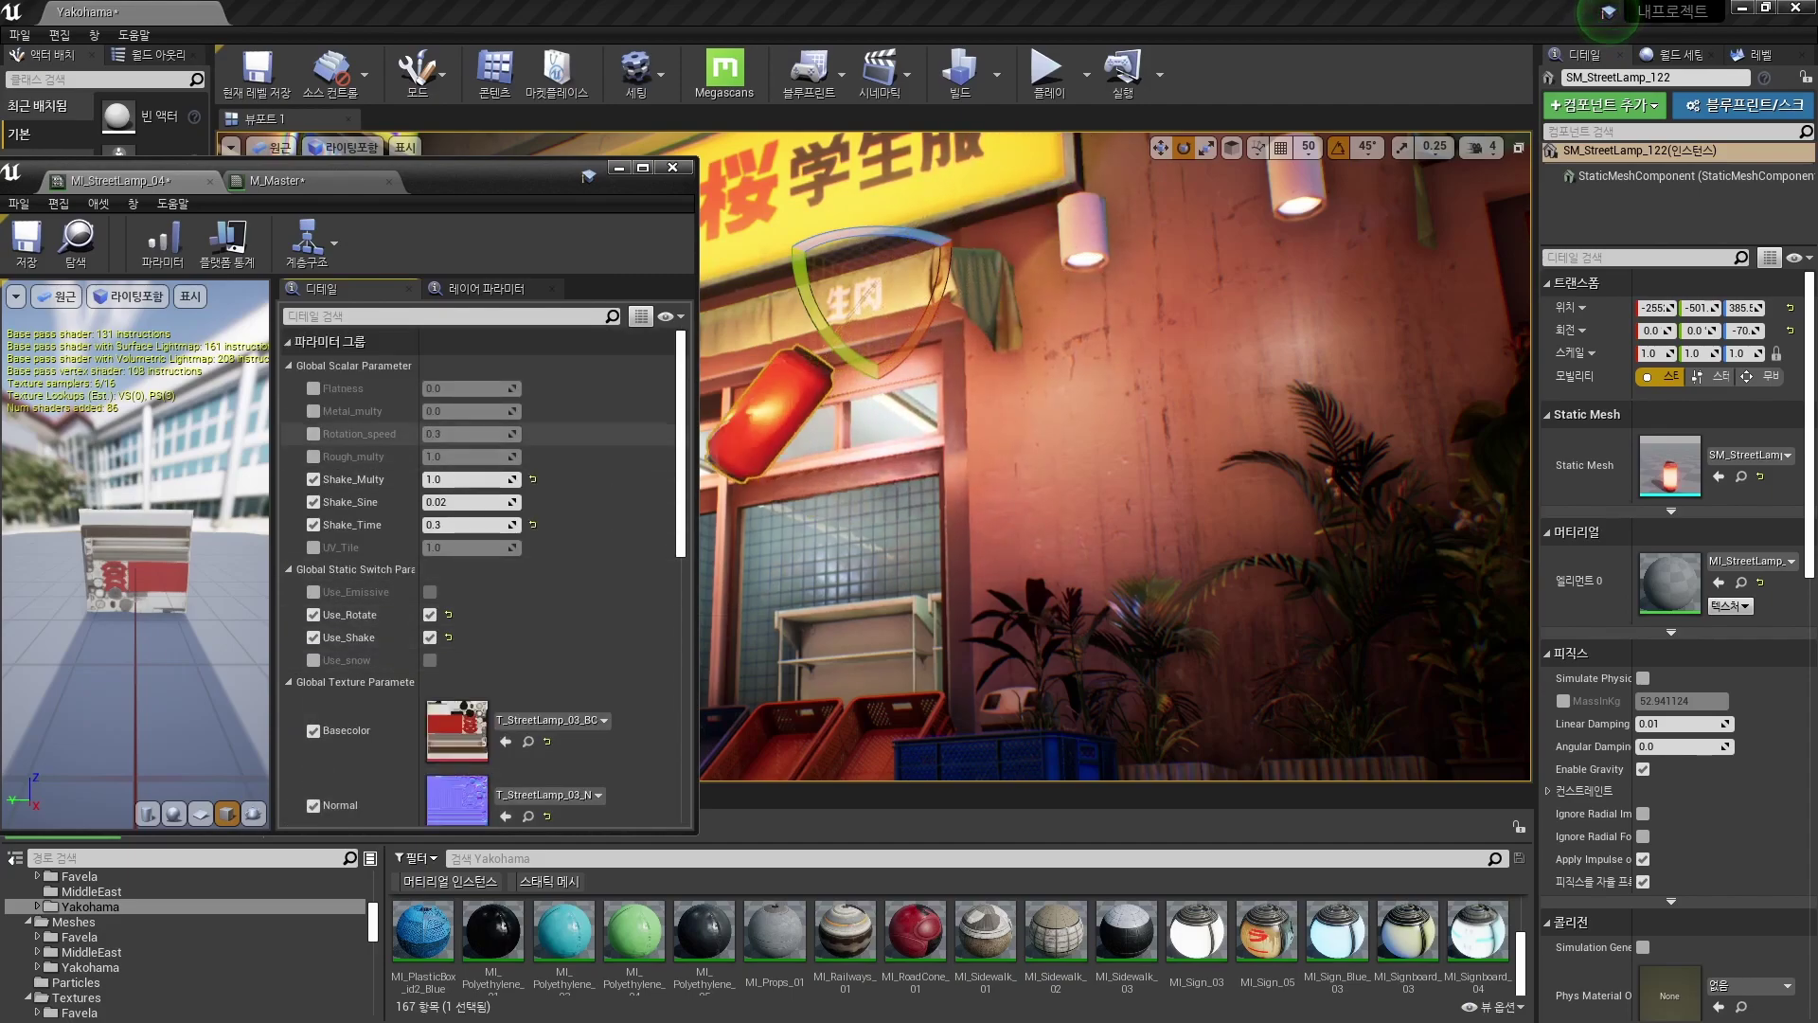
scroll(478, 568, "down", 5)
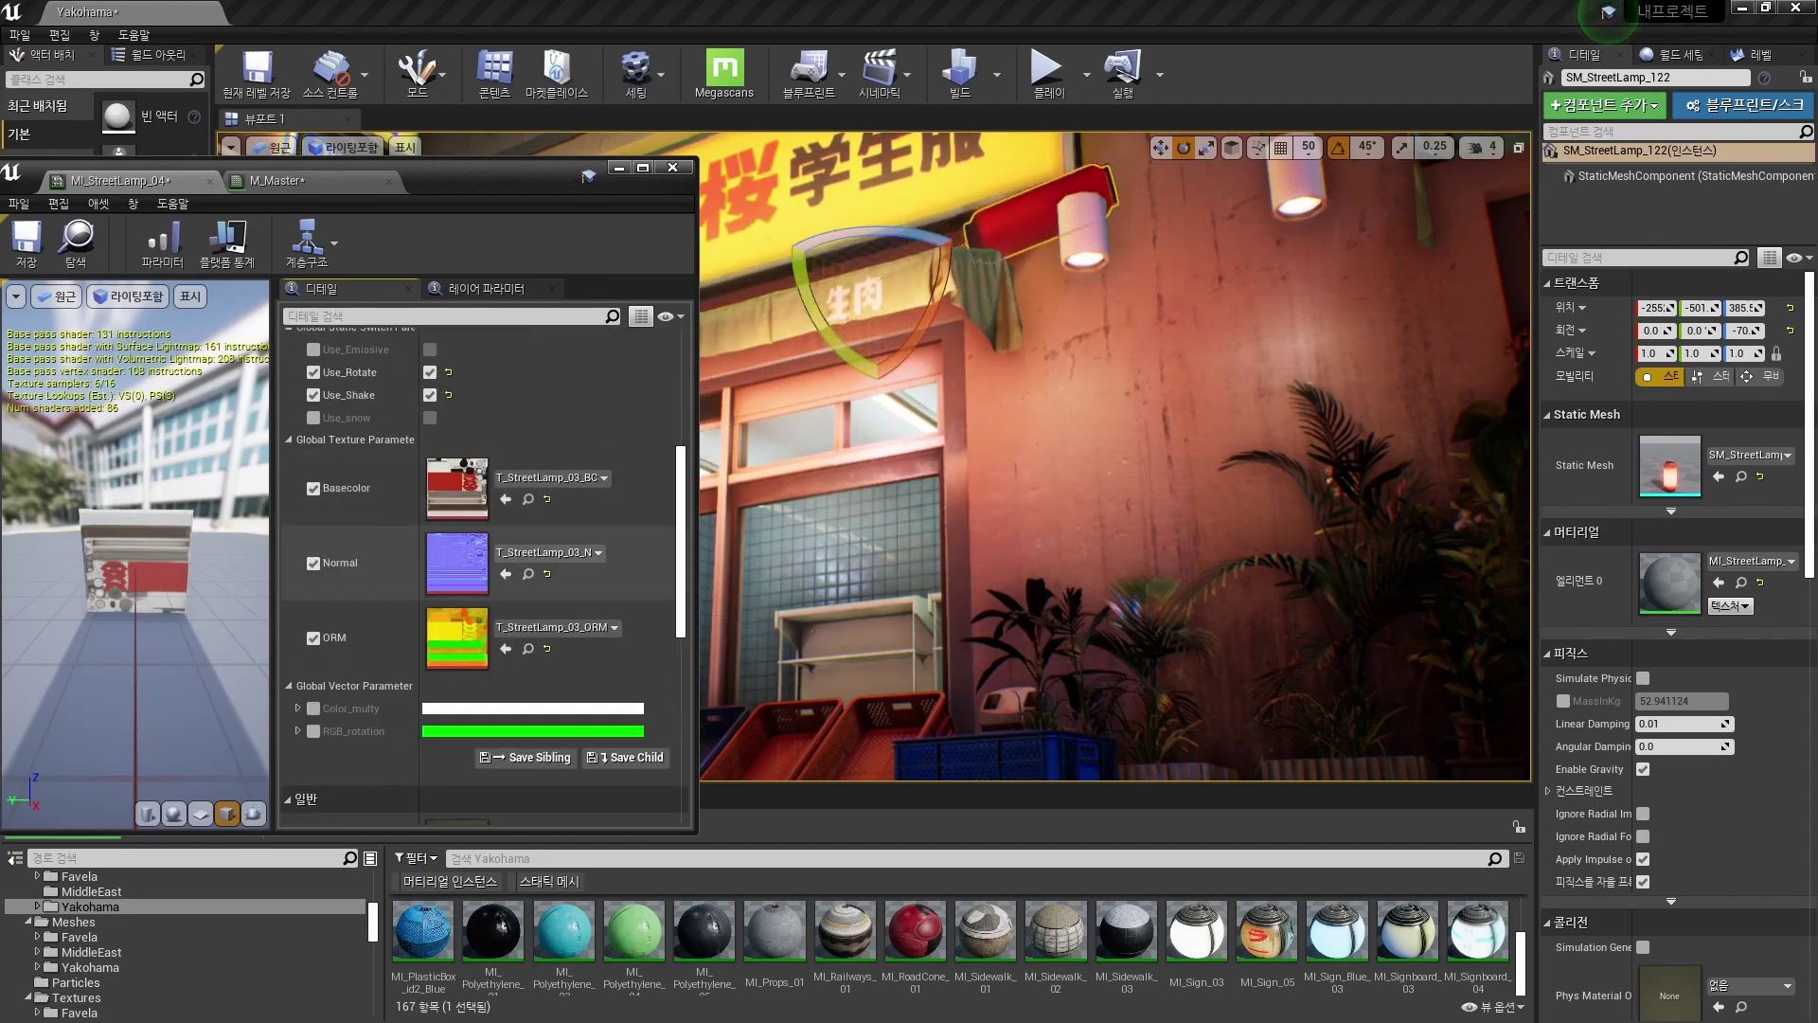
left_click(313, 701)
scroll(426, 705, "down", 1)
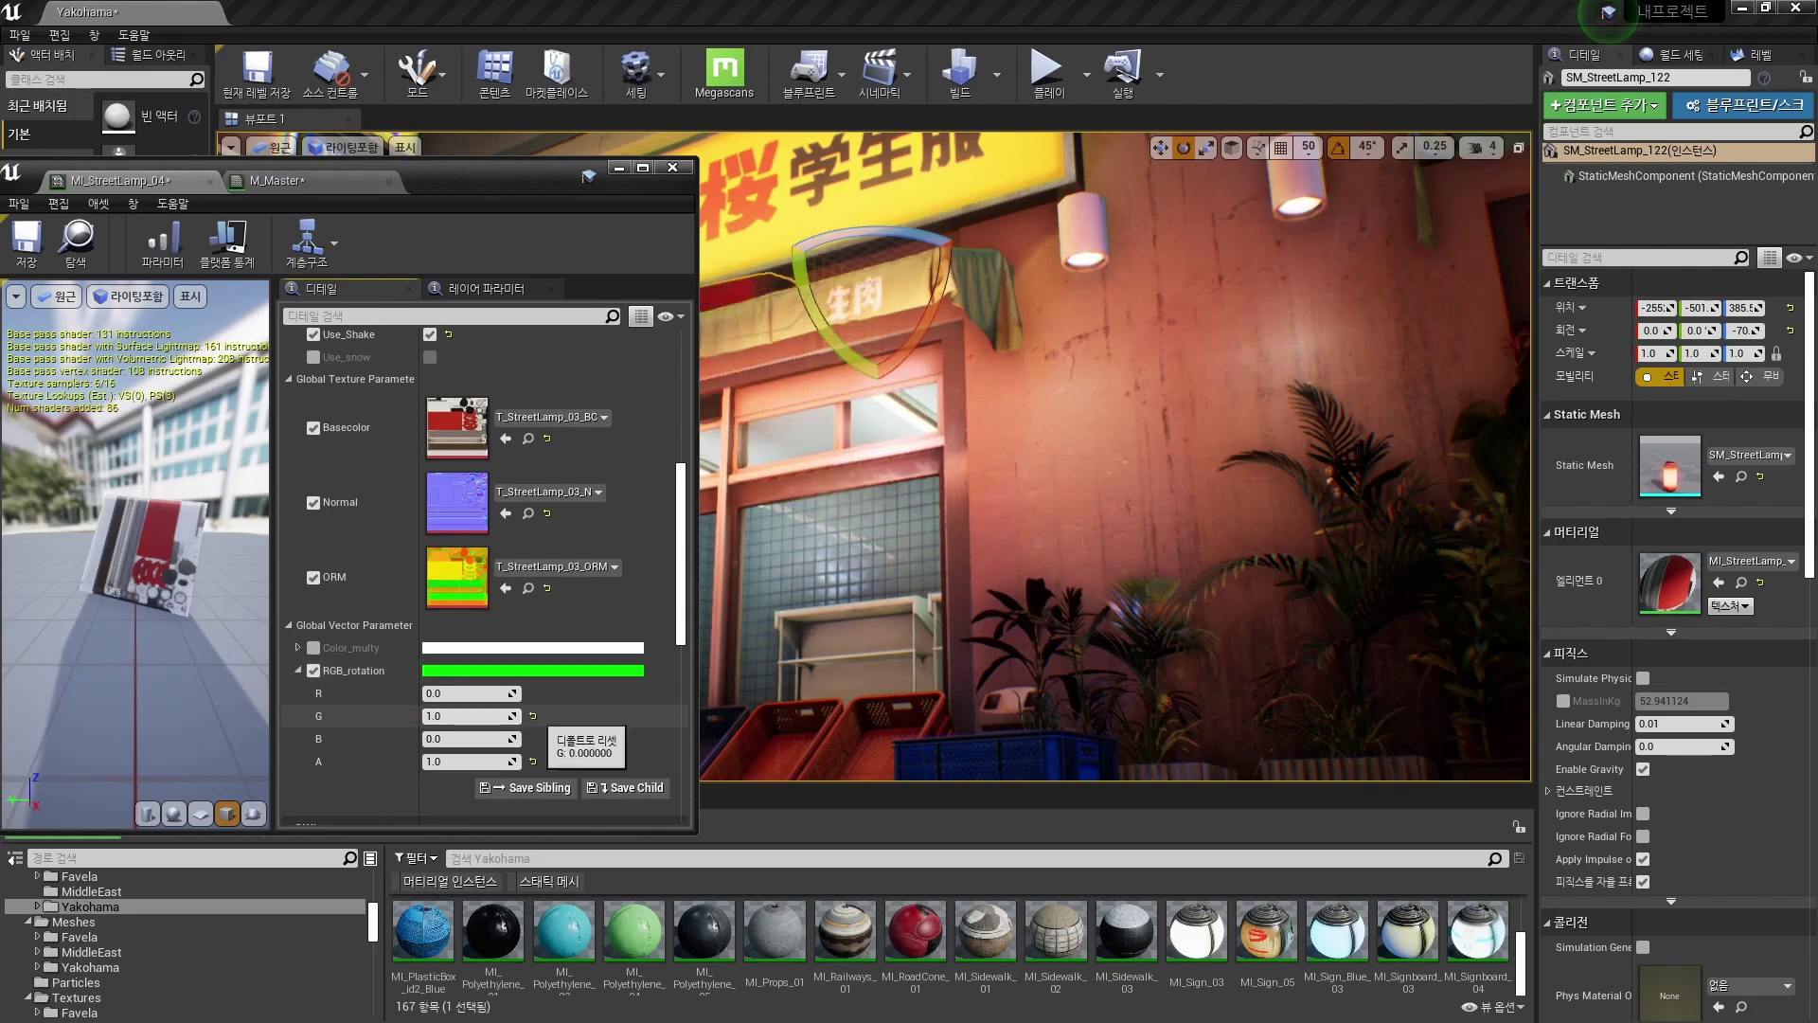
left_click(532, 717)
type("1")
key("Return")
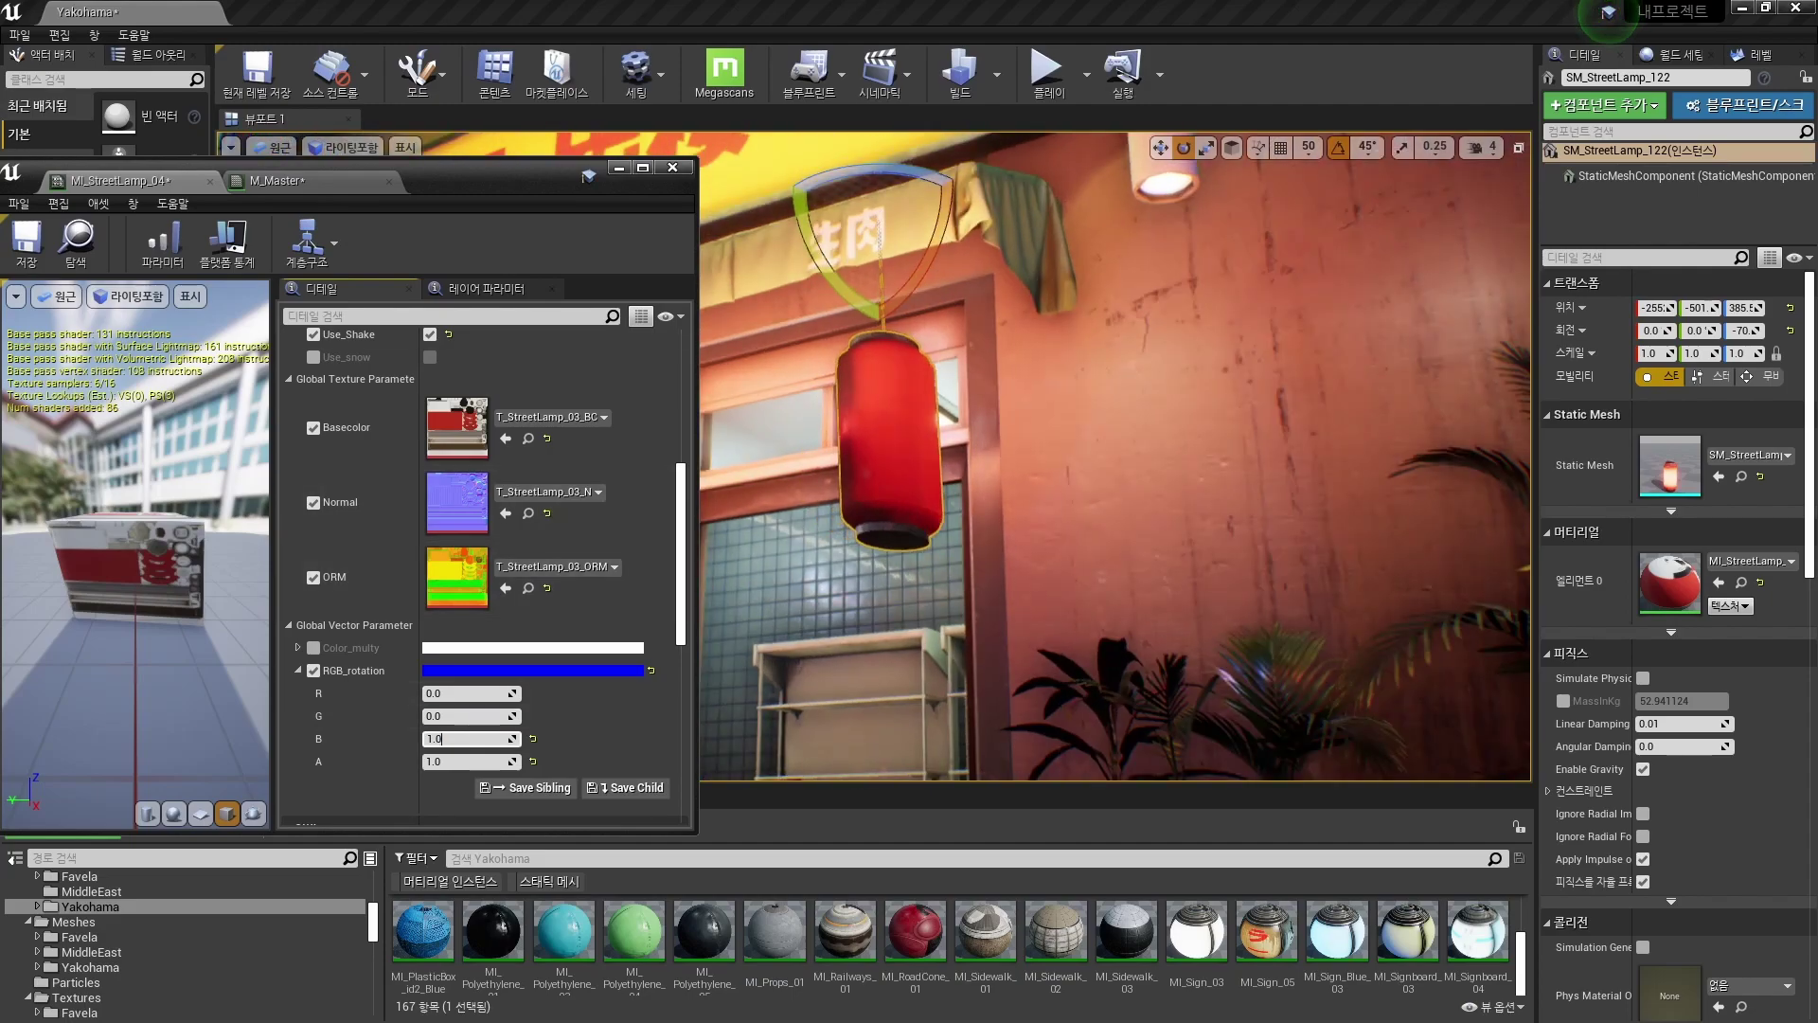
Step: Minimize the material editor and check the lantern's combined rotation and shake in front of the shop
key("Escape")
left_click(618, 167)
right_click_drag(909, 455, 826, 497)
left_click(990, 409)
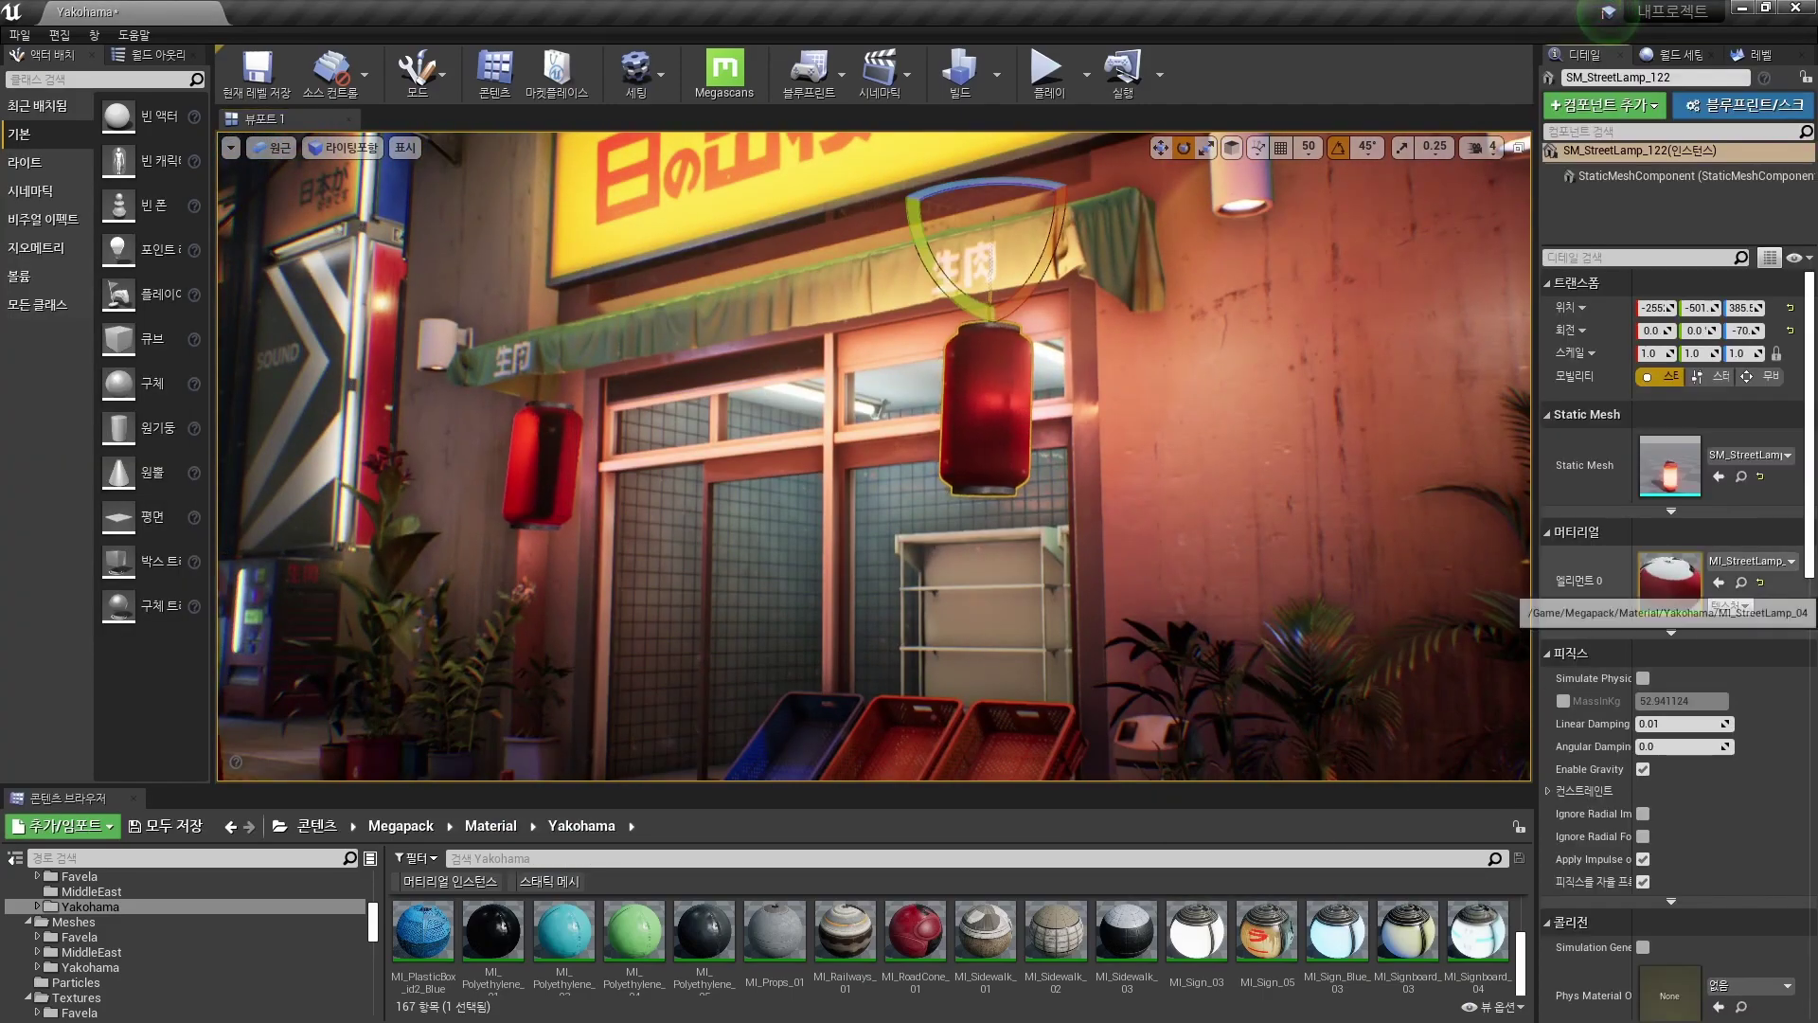
Step: Reopen MI_StreetLamp_04 from the lantern's material slot and set Shake_Time to 0.1
double_click(1669, 583)
scroll(506, 616, "up", 4)
scroll(479, 568, "up", 3)
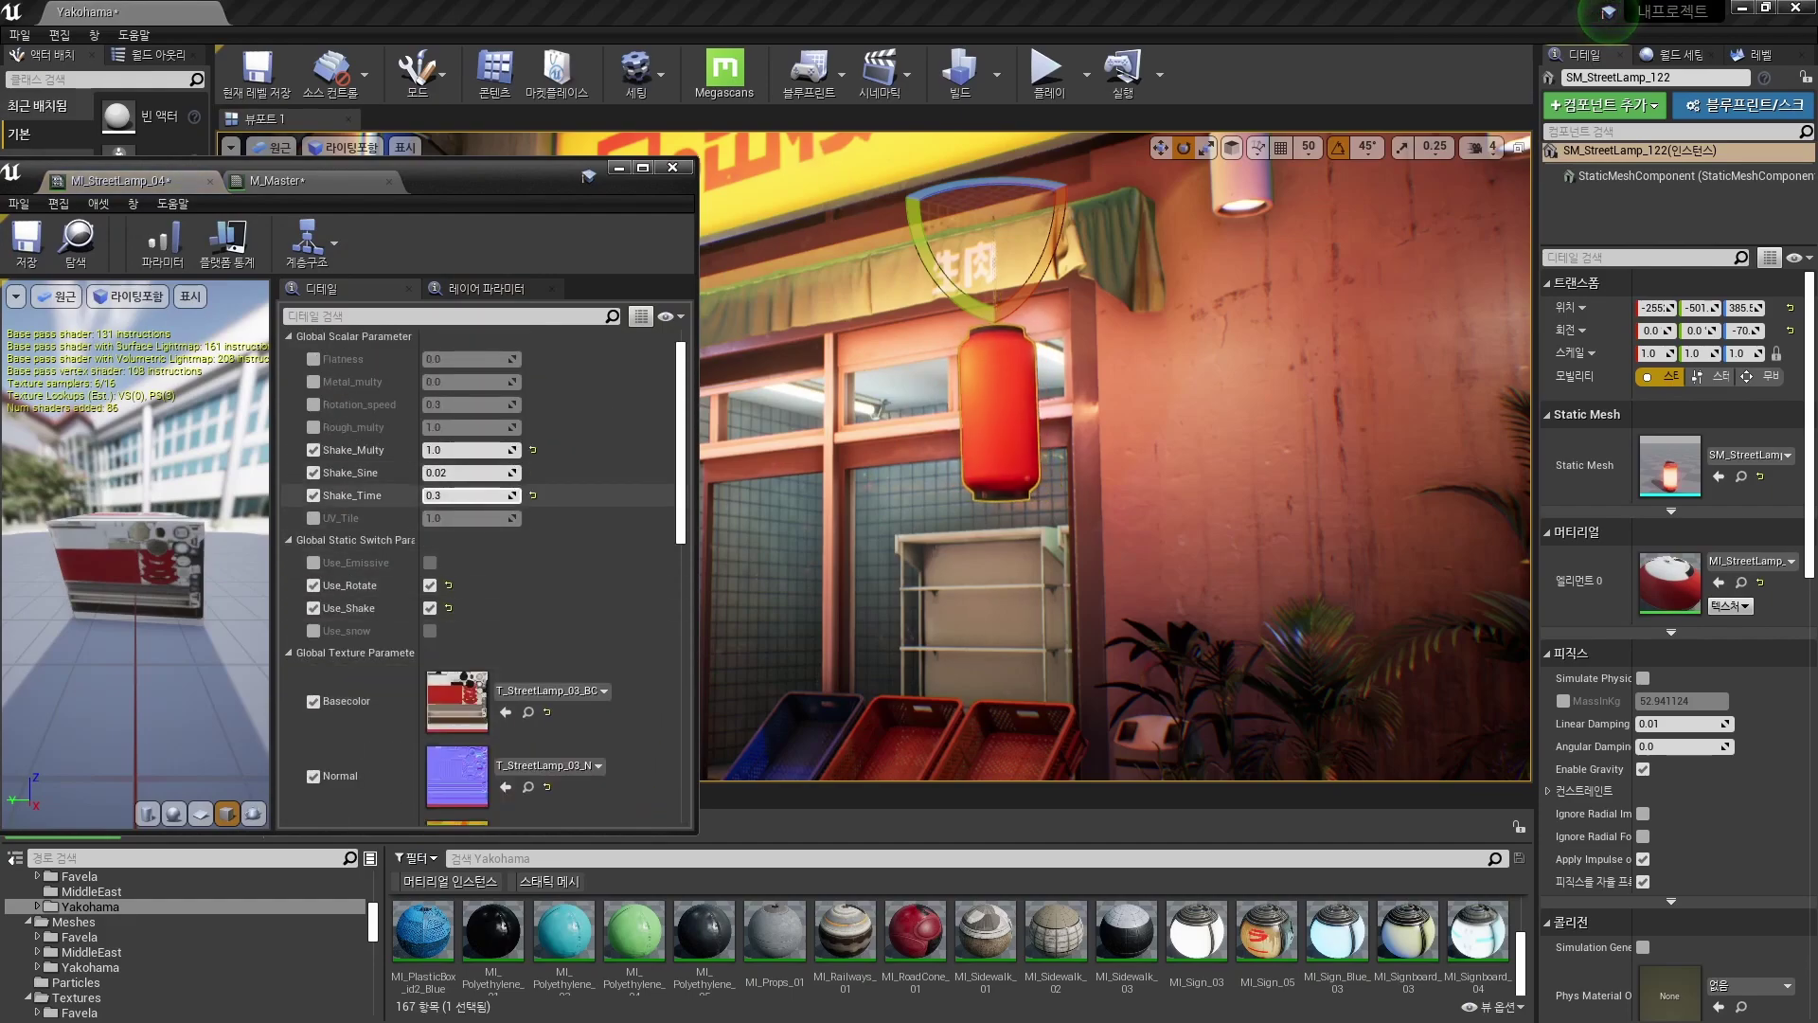
type("0.1")
key("Return")
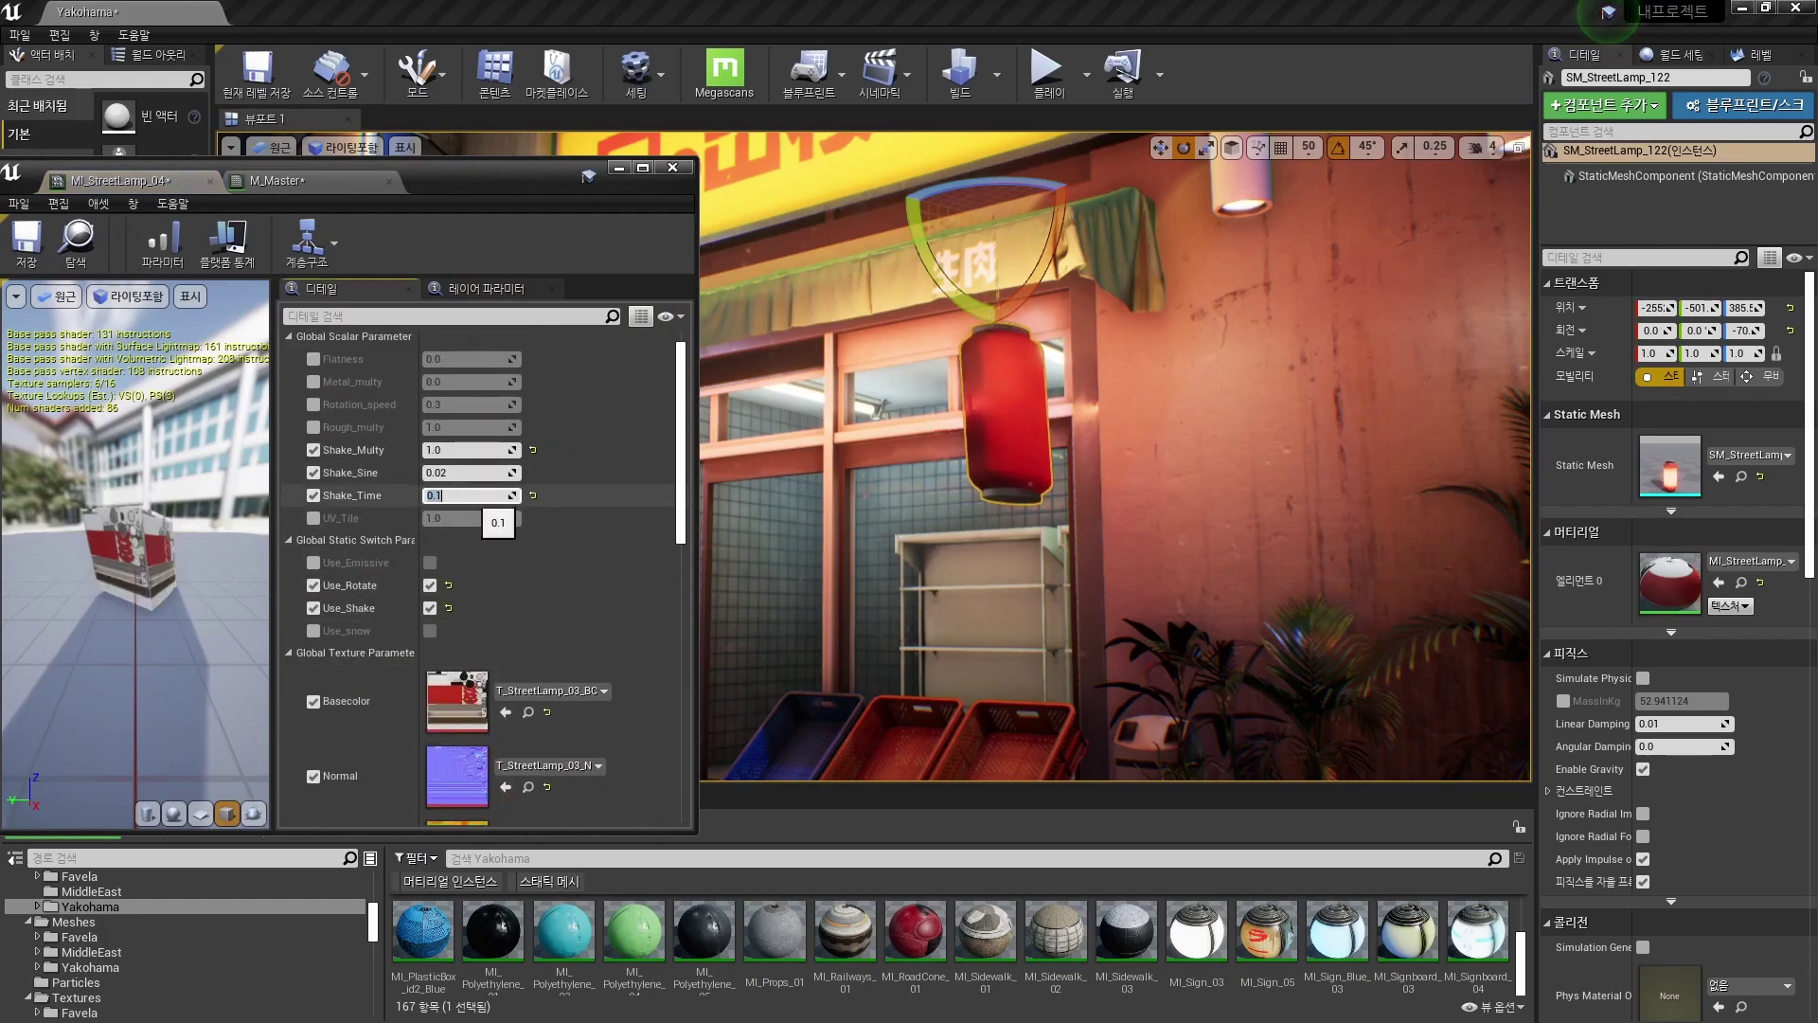
Step: Set Shake_Multy to 0.5 in the lantern's material instance
left_click_drag(469, 450, 521, 450)
scroll(473, 494, "down", 2)
scroll(474, 483, "up", 2)
left_click(468, 450)
type("1")
key("Return")
type("0.5")
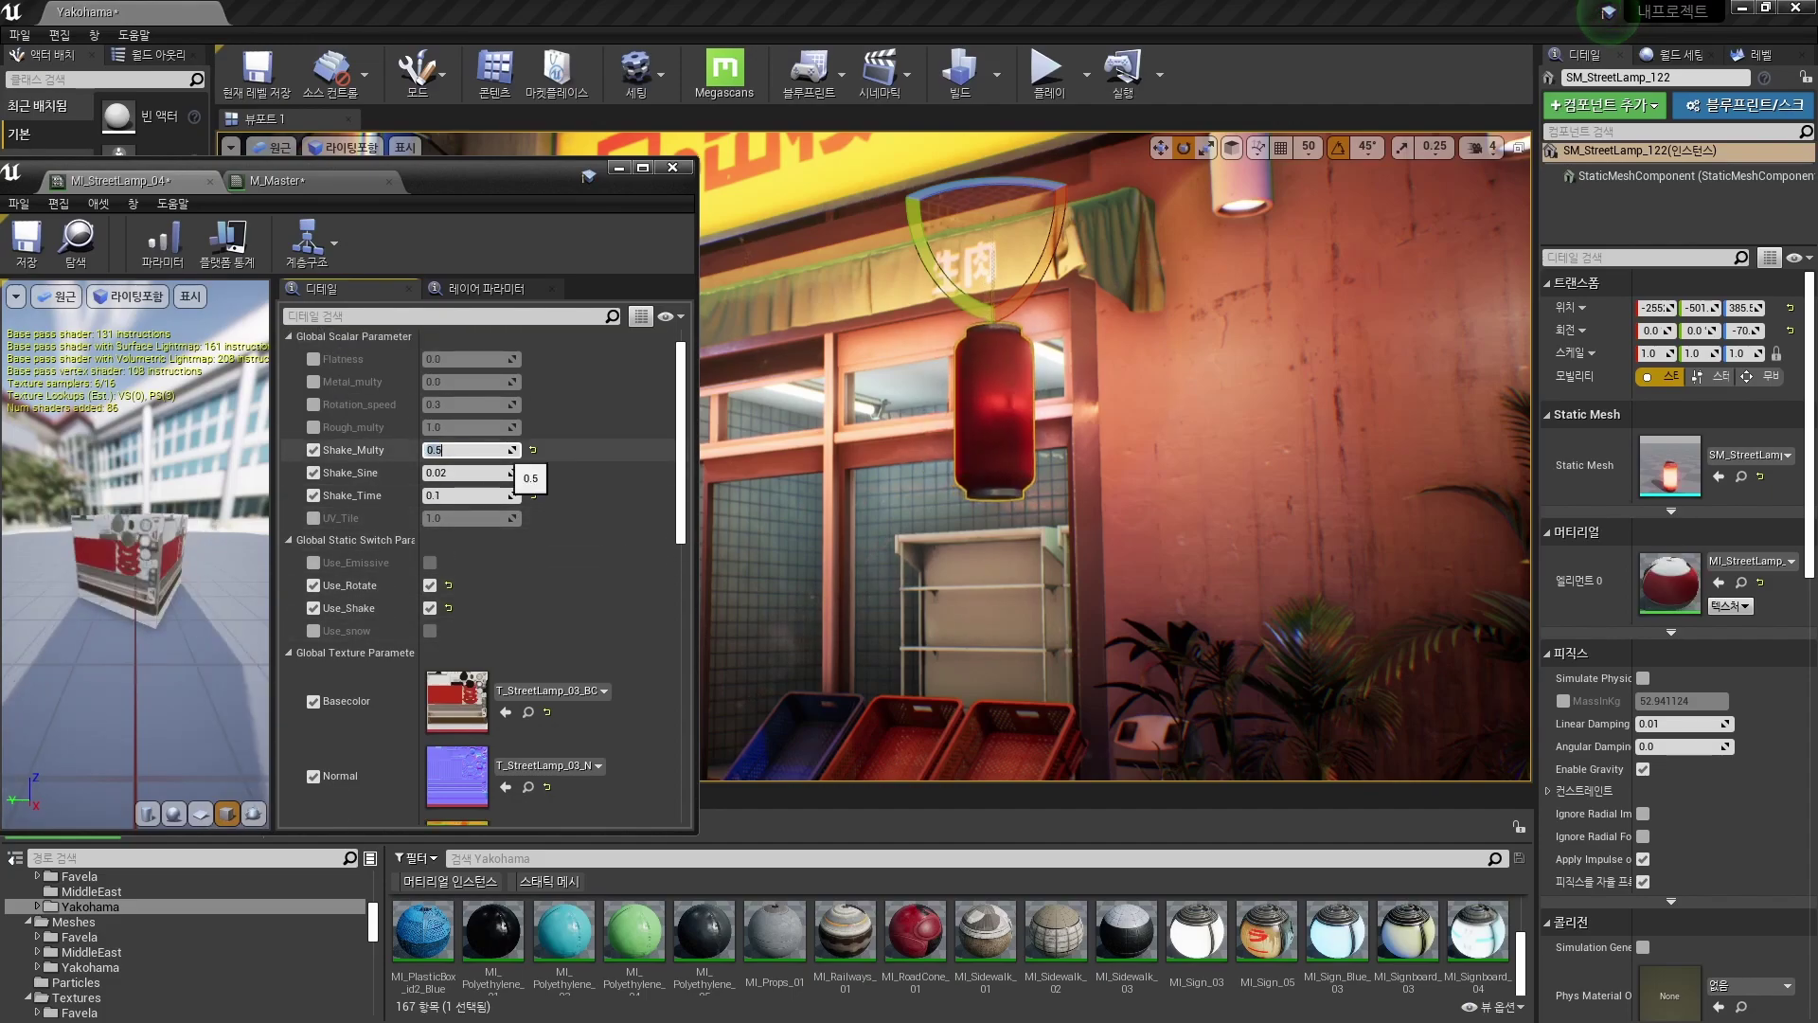
key("Return")
Step: Turn off the Use_Rotate switch in MI_StreetLamp_04, leaving Use_Shake enabled
scroll(478, 568, "down", 4)
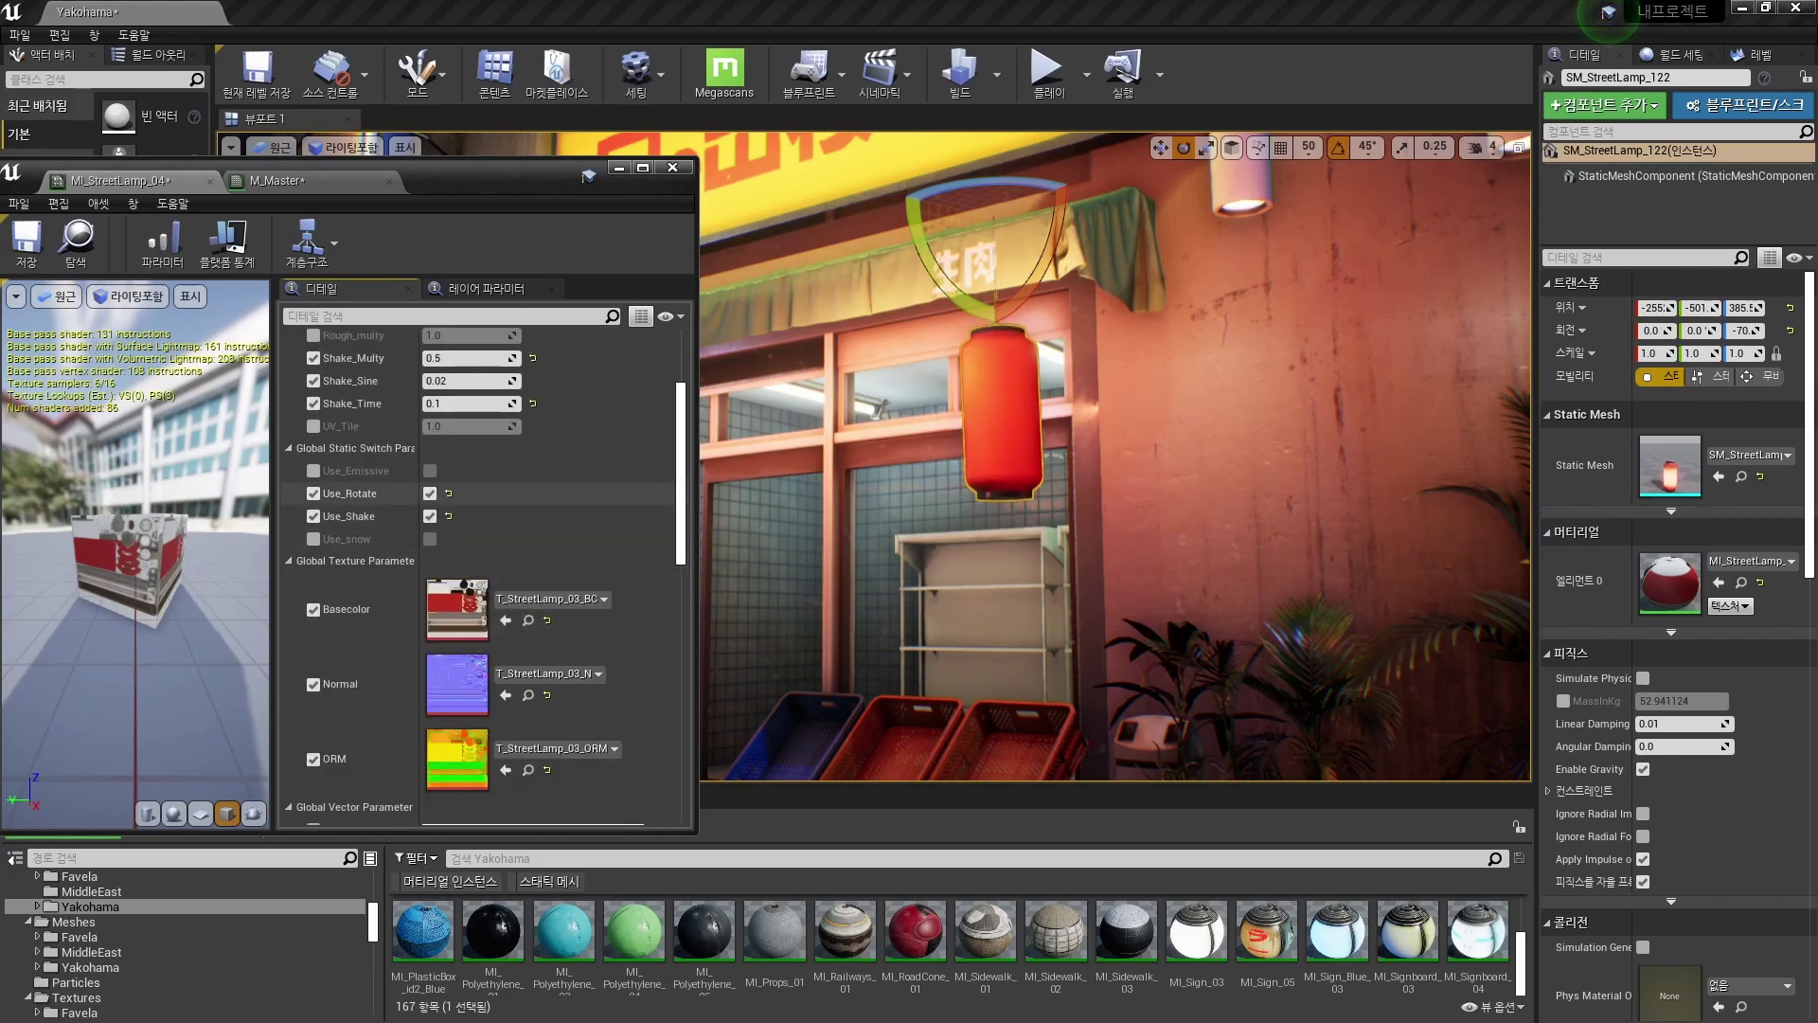
left_click(430, 493)
scroll(455, 511, "up", 3)
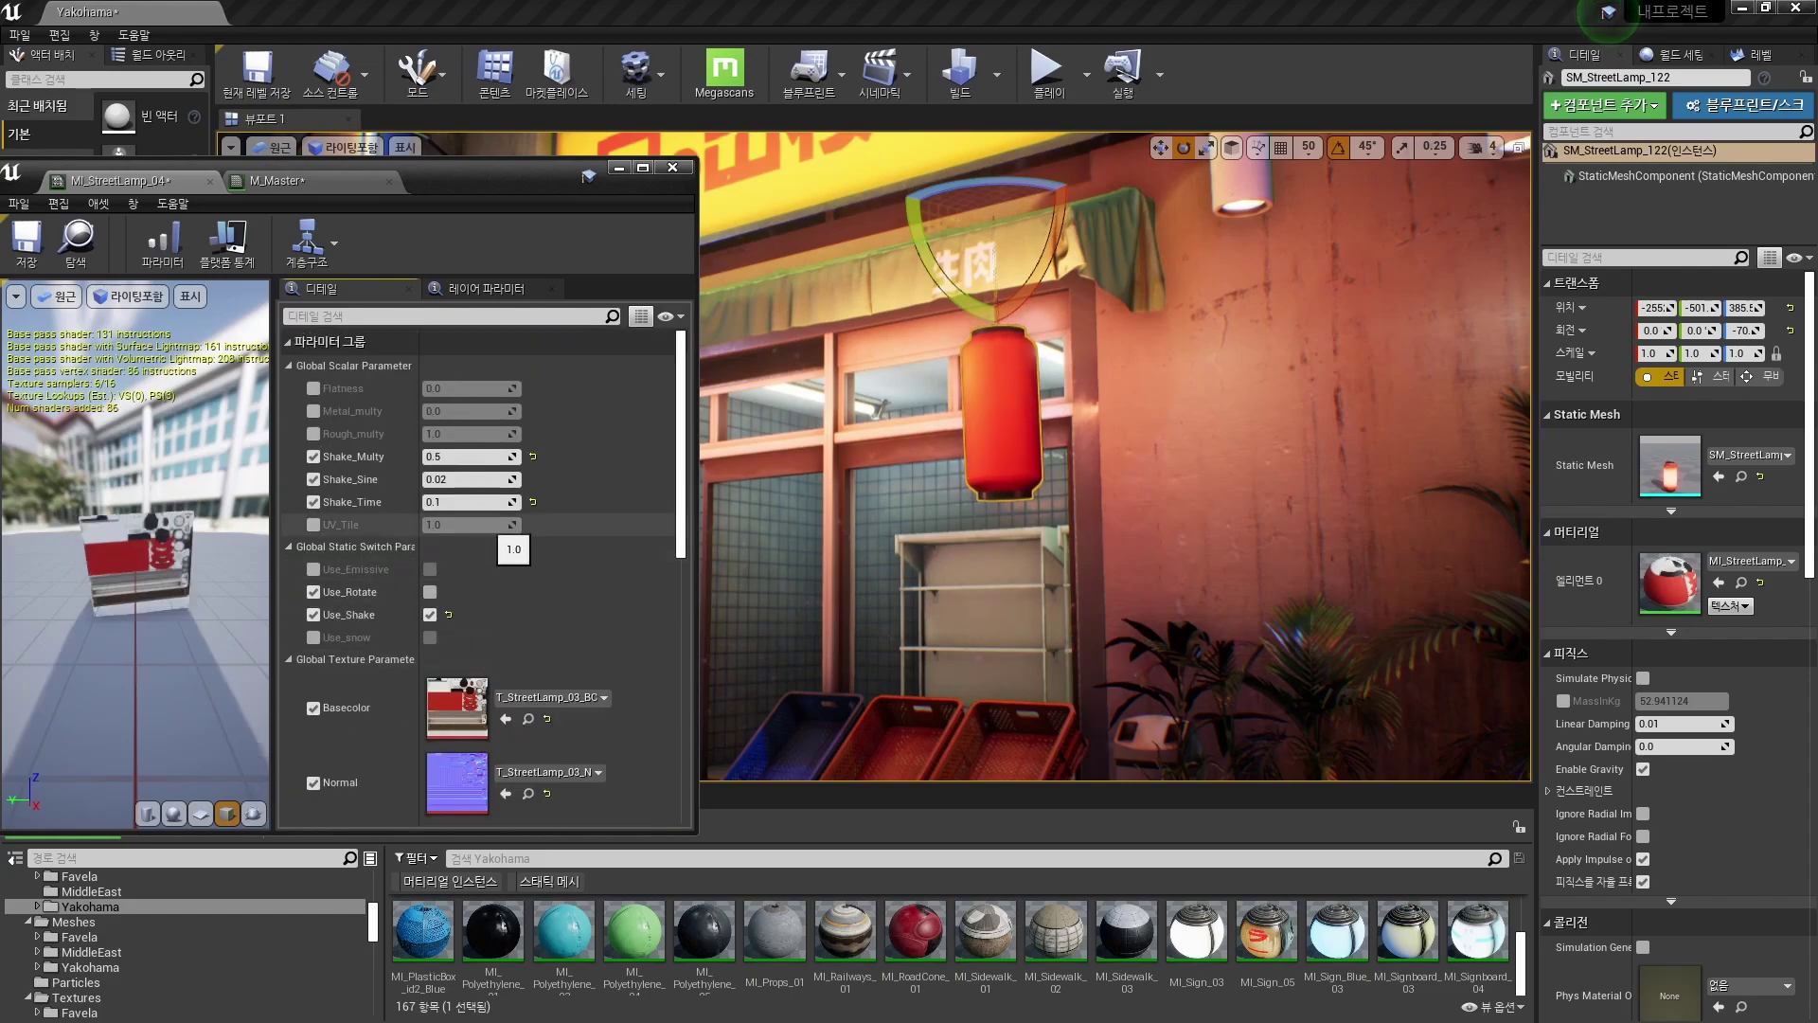
scroll(1070, 455, "up", 3)
Step: Frame both hanging lanterns up close and set Shake_Multy to 1
key("w")
right_click_drag(1070, 454, 1131, 443)
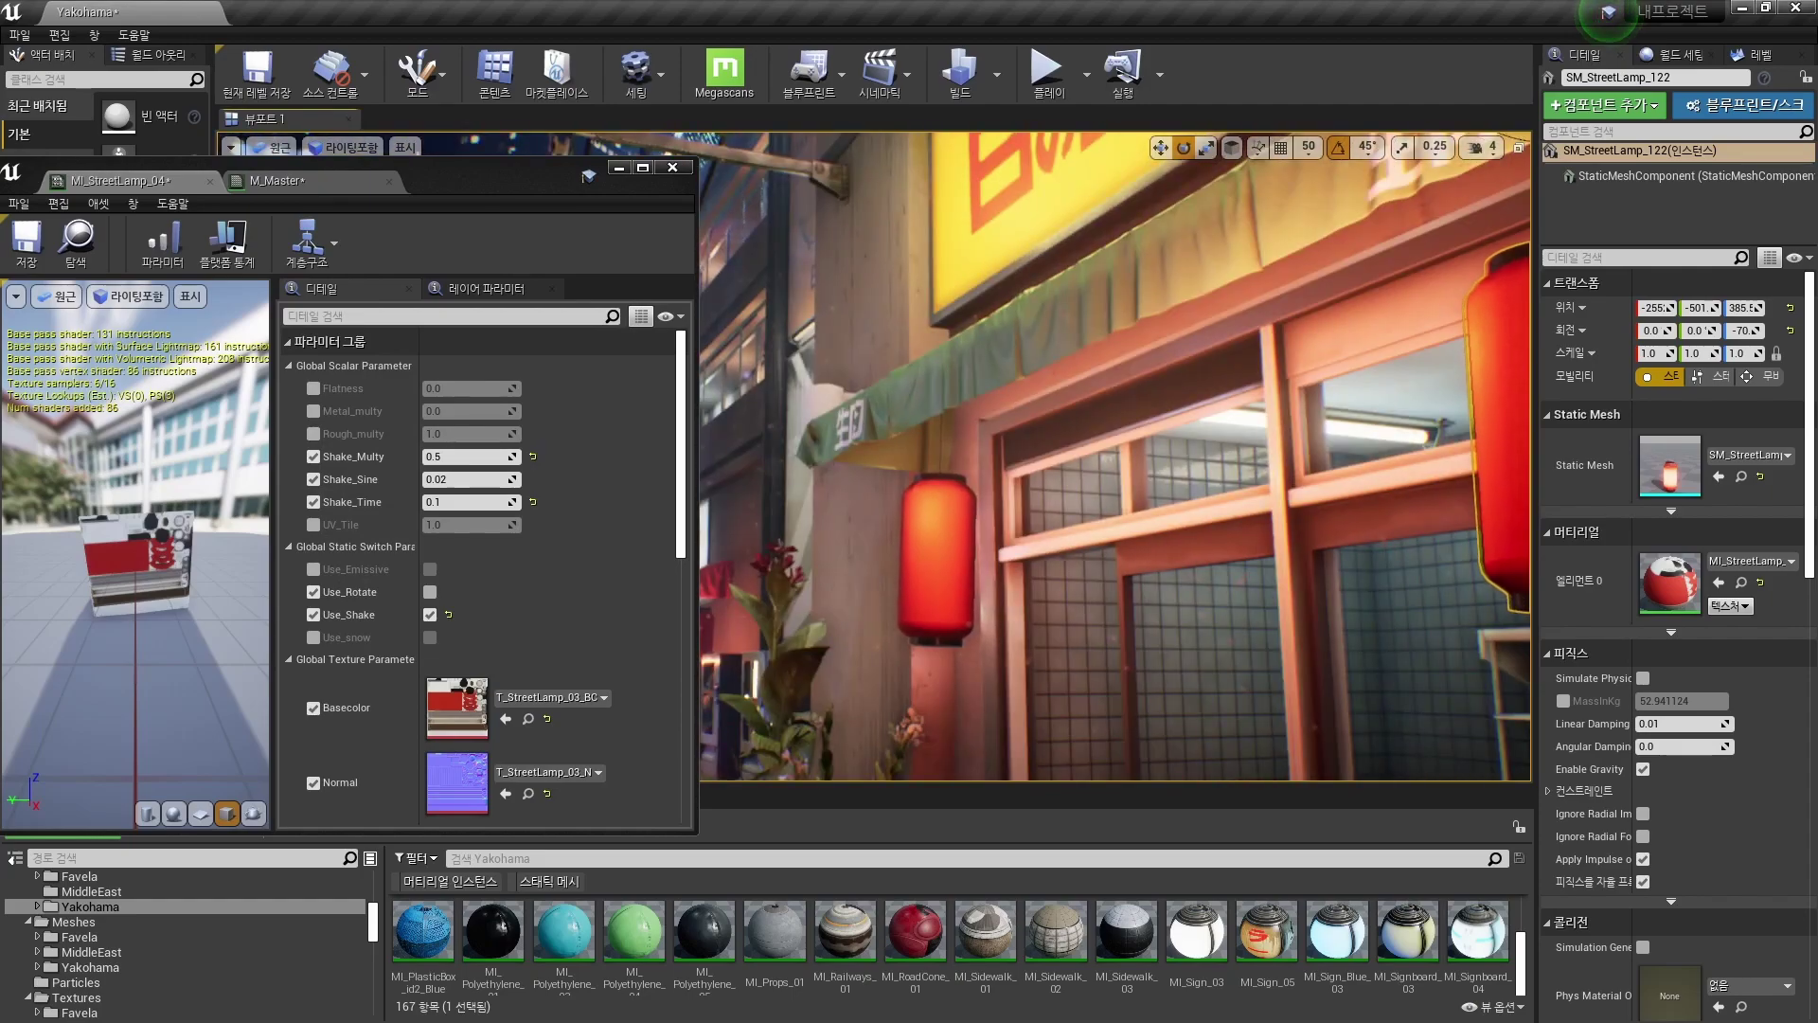
scroll(1116, 454, "up", 4)
right_click_drag(1116, 455, 1075, 466)
scroll(1075, 466, "down", 3)
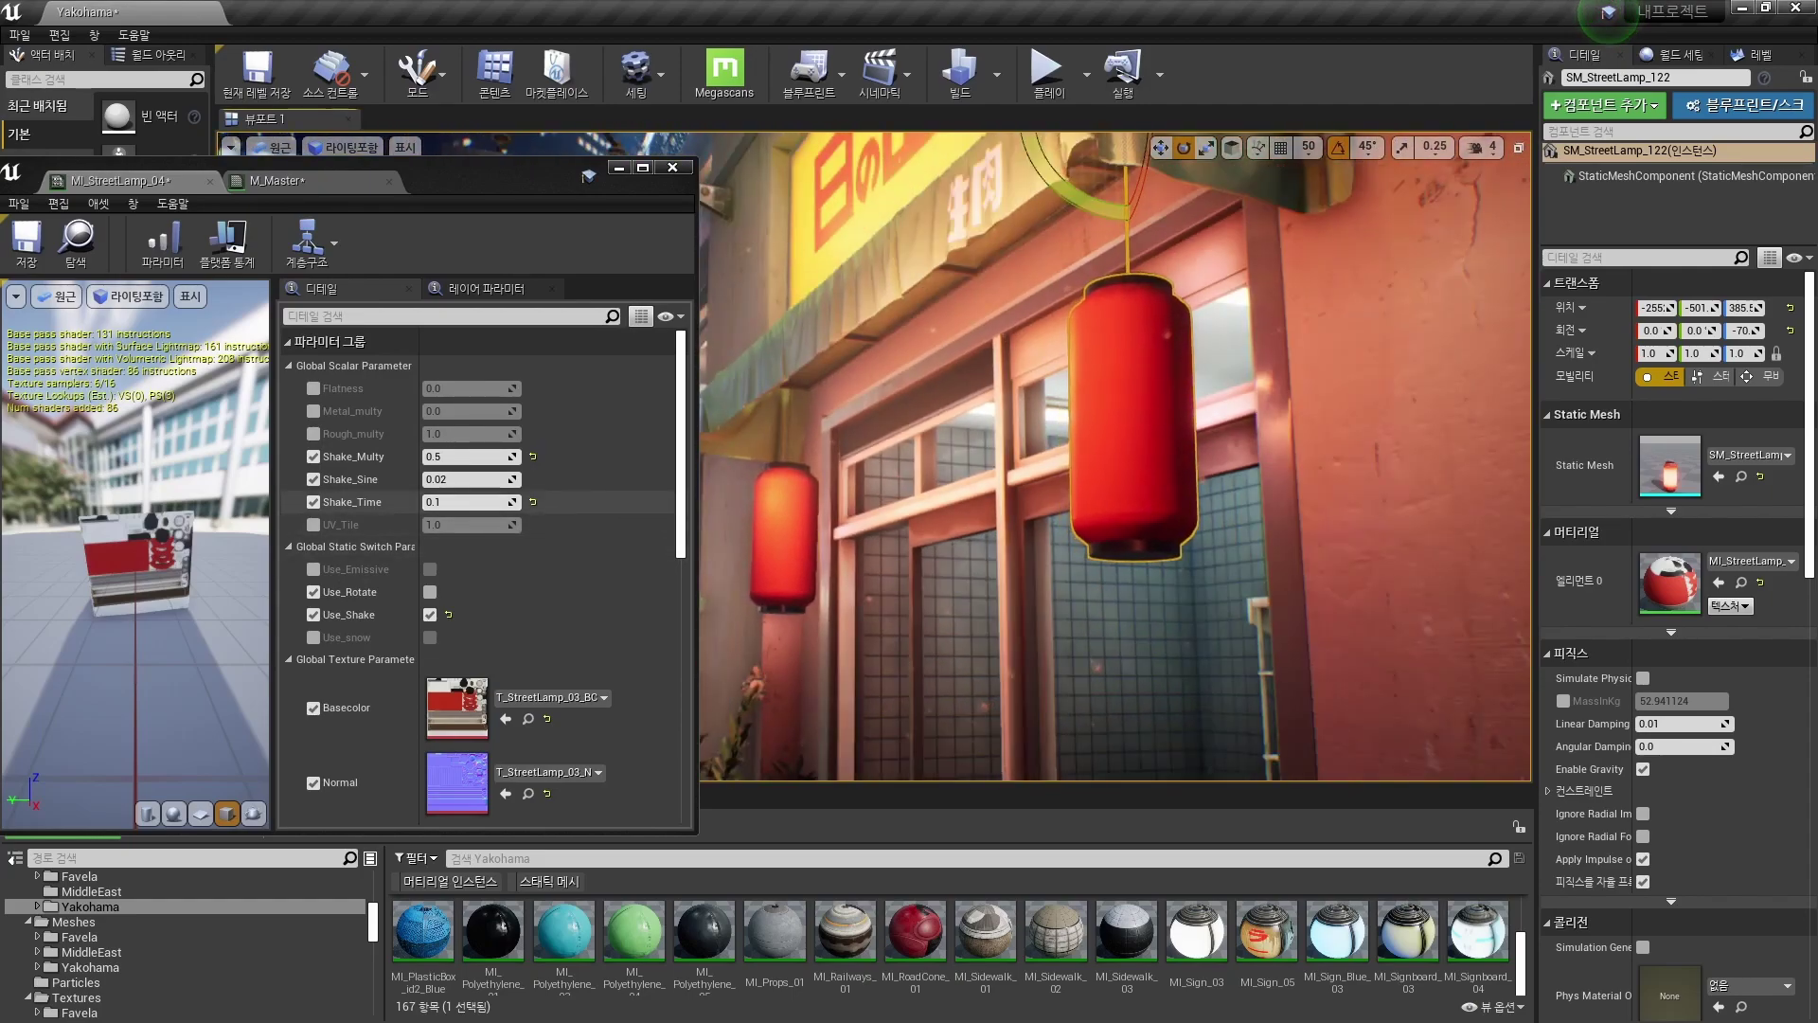
left_click(490, 456)
type("1")
key("Return")
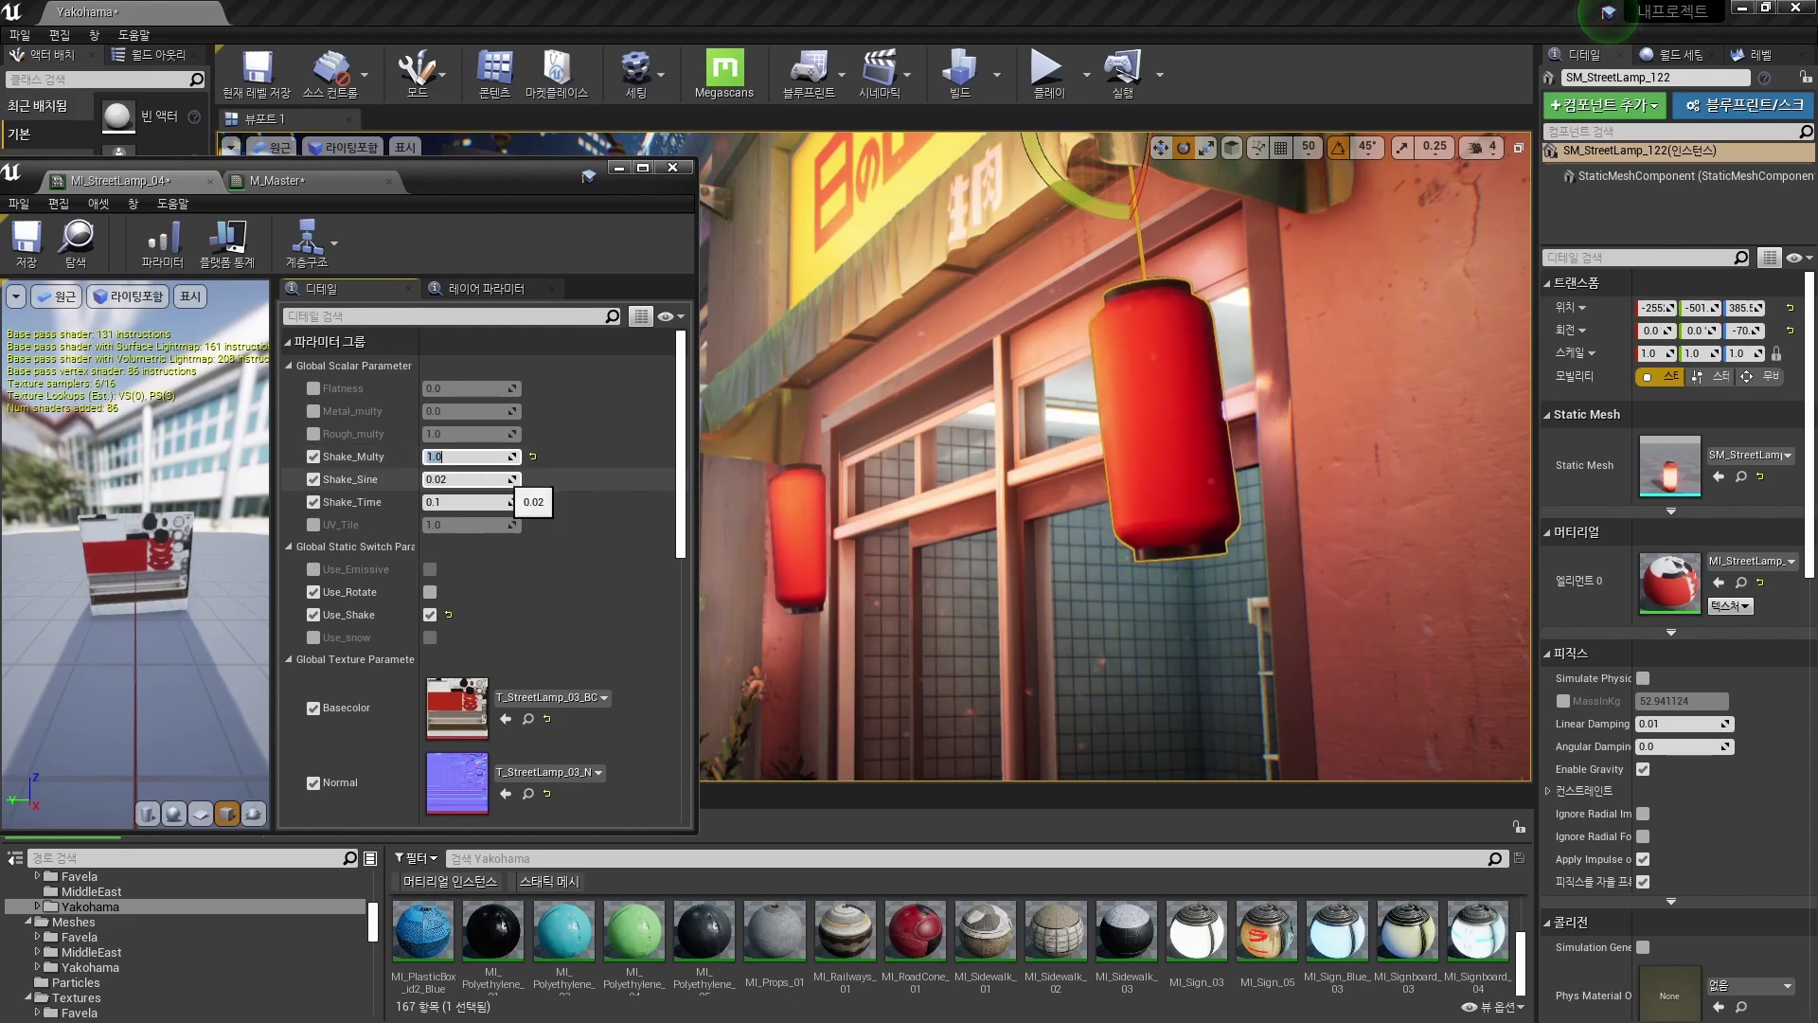
scroll(511, 549, "down", 9)
scroll(516, 568, "up", 9)
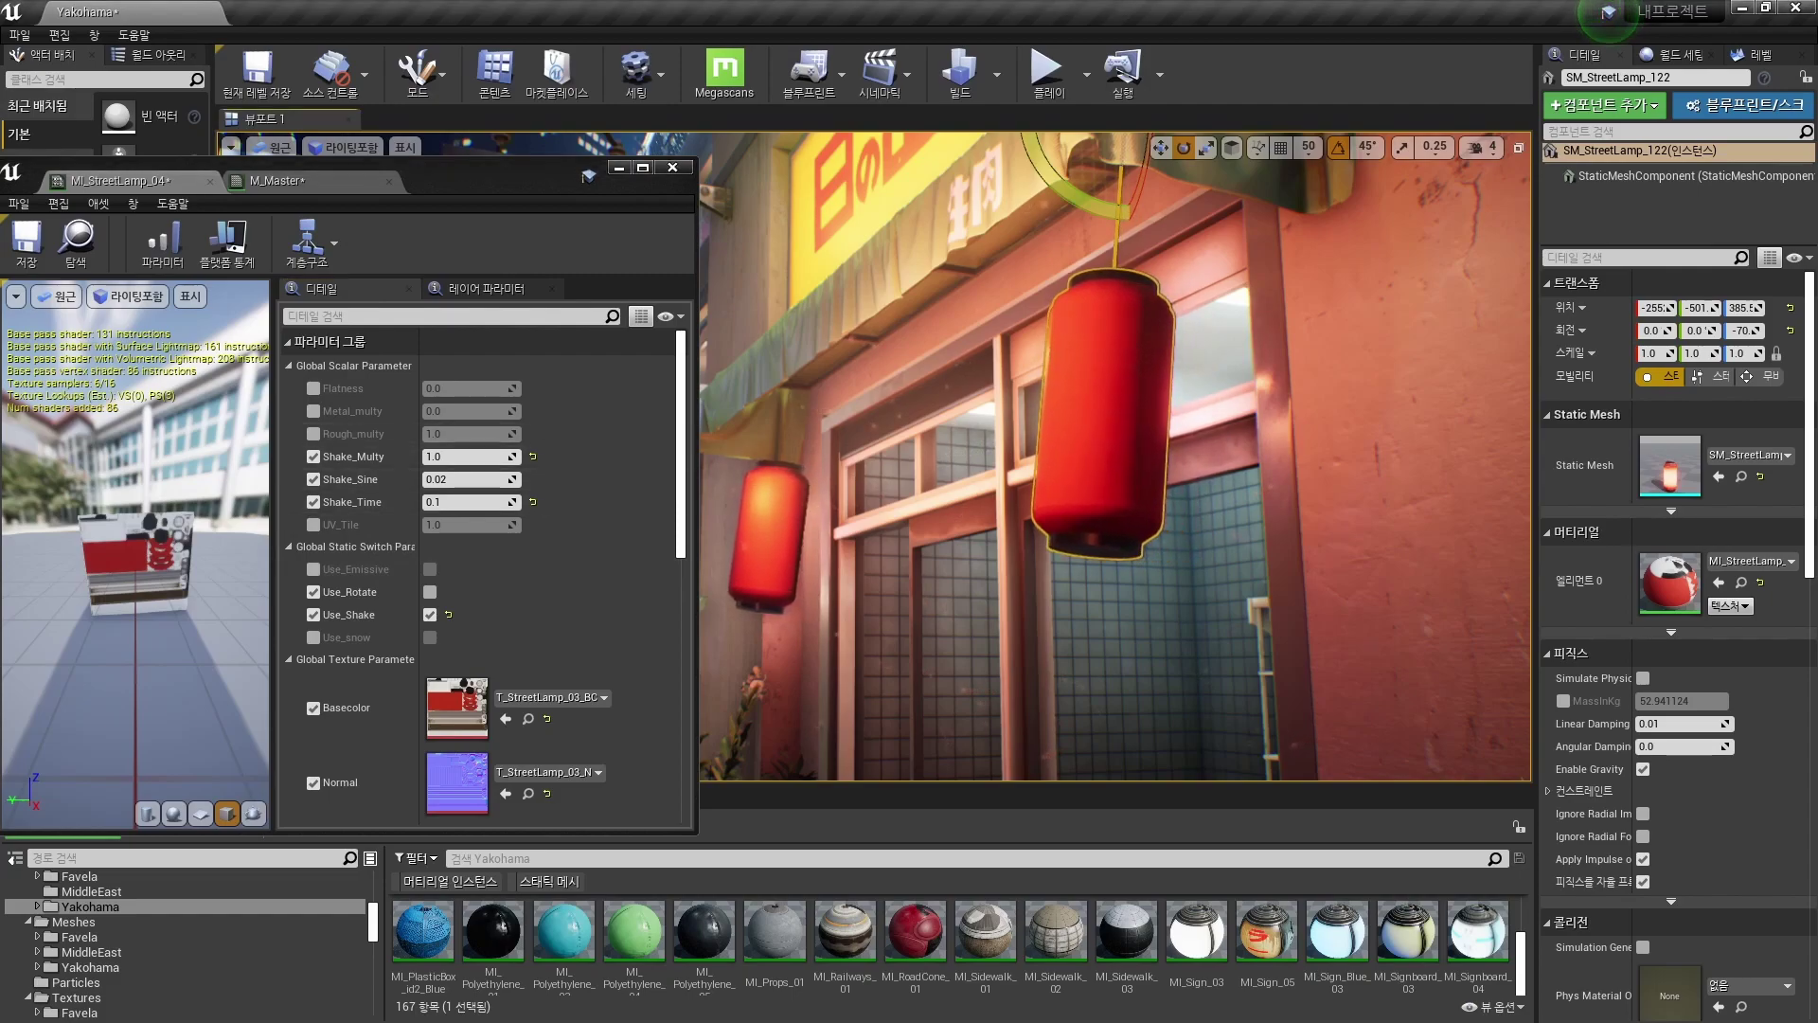
Step: Minimize the material editor and view the swaying lanterns across the whole shop front
right_click_drag(947, 454, 994, 451)
left_click(618, 167)
right_click_drag(852, 426, 795, 341)
key("s")
key("w")
key("d")
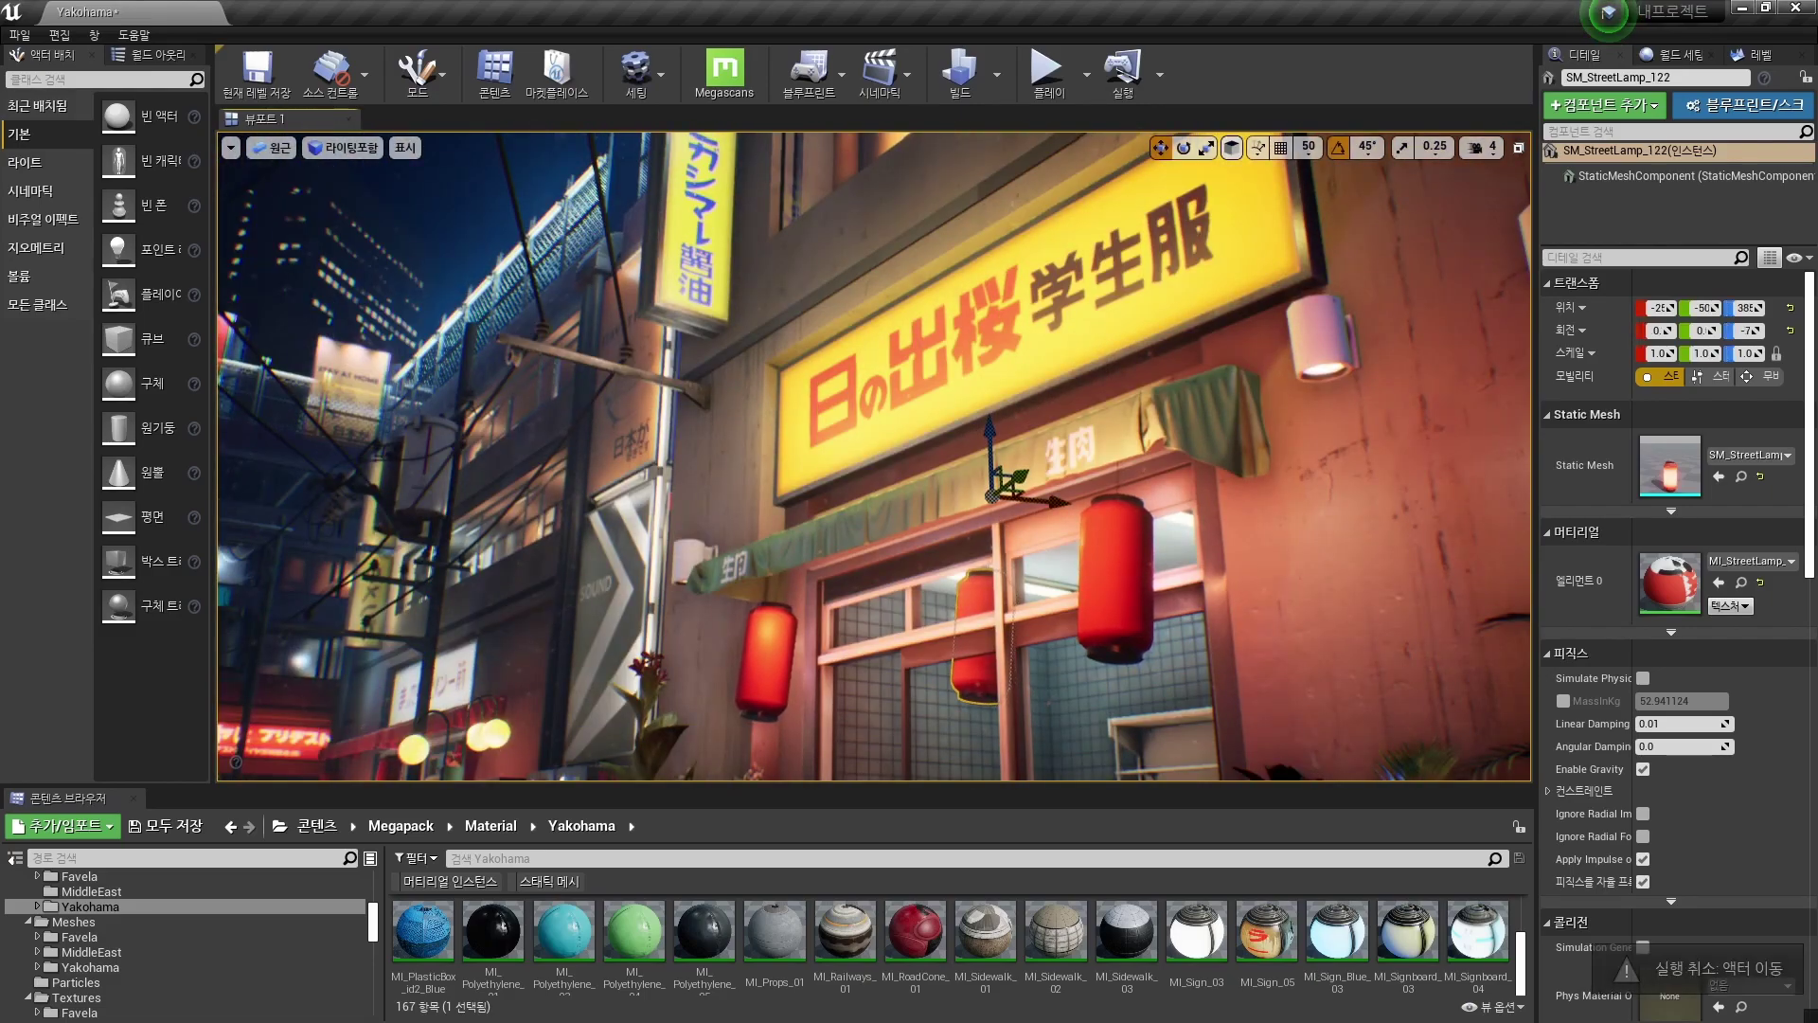
Step: Undo the last lantern move and, in world space, place a lantern copy midway between the two under the awning
key("ctrl+z")
left_click(1231, 148)
key("a")
right_click_drag(1174, 265, 1278, 270)
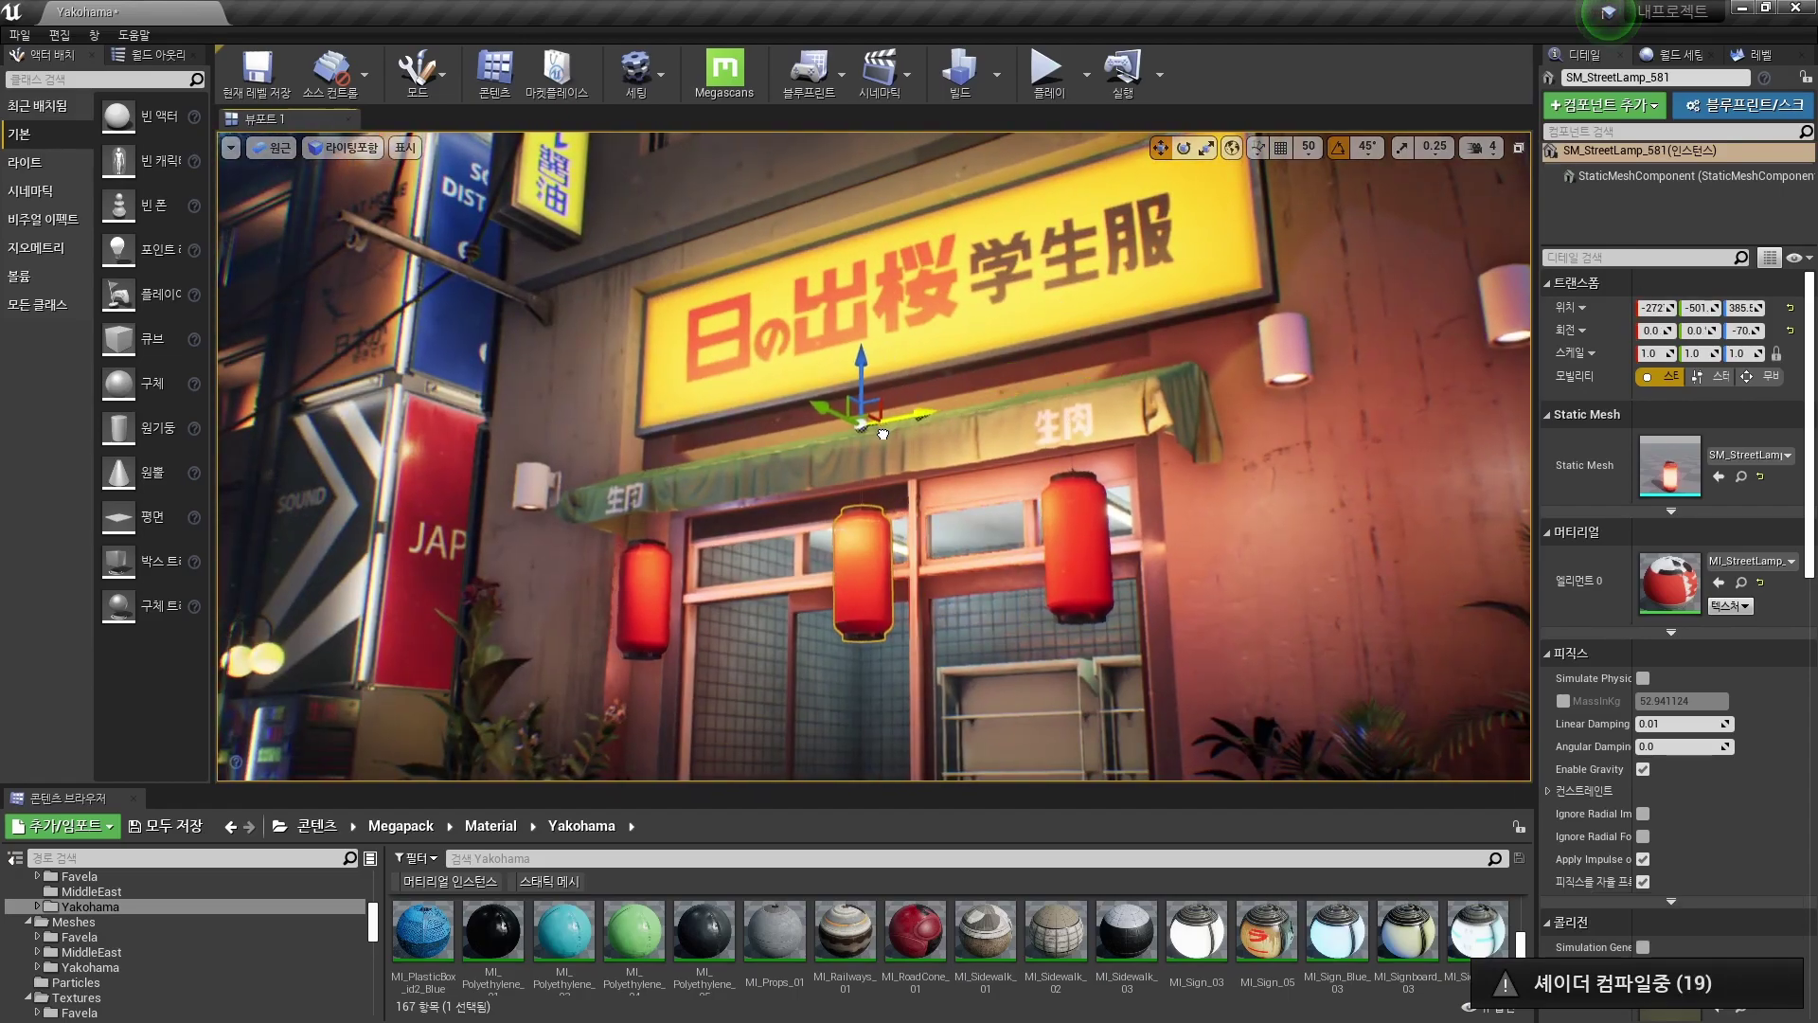
Step: Deselect the lantern copy and inspect the three lanterns swaying under the awning from up close
key("s")
mouse_move(875, 455)
right_mouse_down()
mouse_move(758, 445)
mouse_move(909, 511)
mouse_move(871, 501)
mouse_move(862, 464)
right_mouse_up()
key("w")
key("Escape")
key("w")
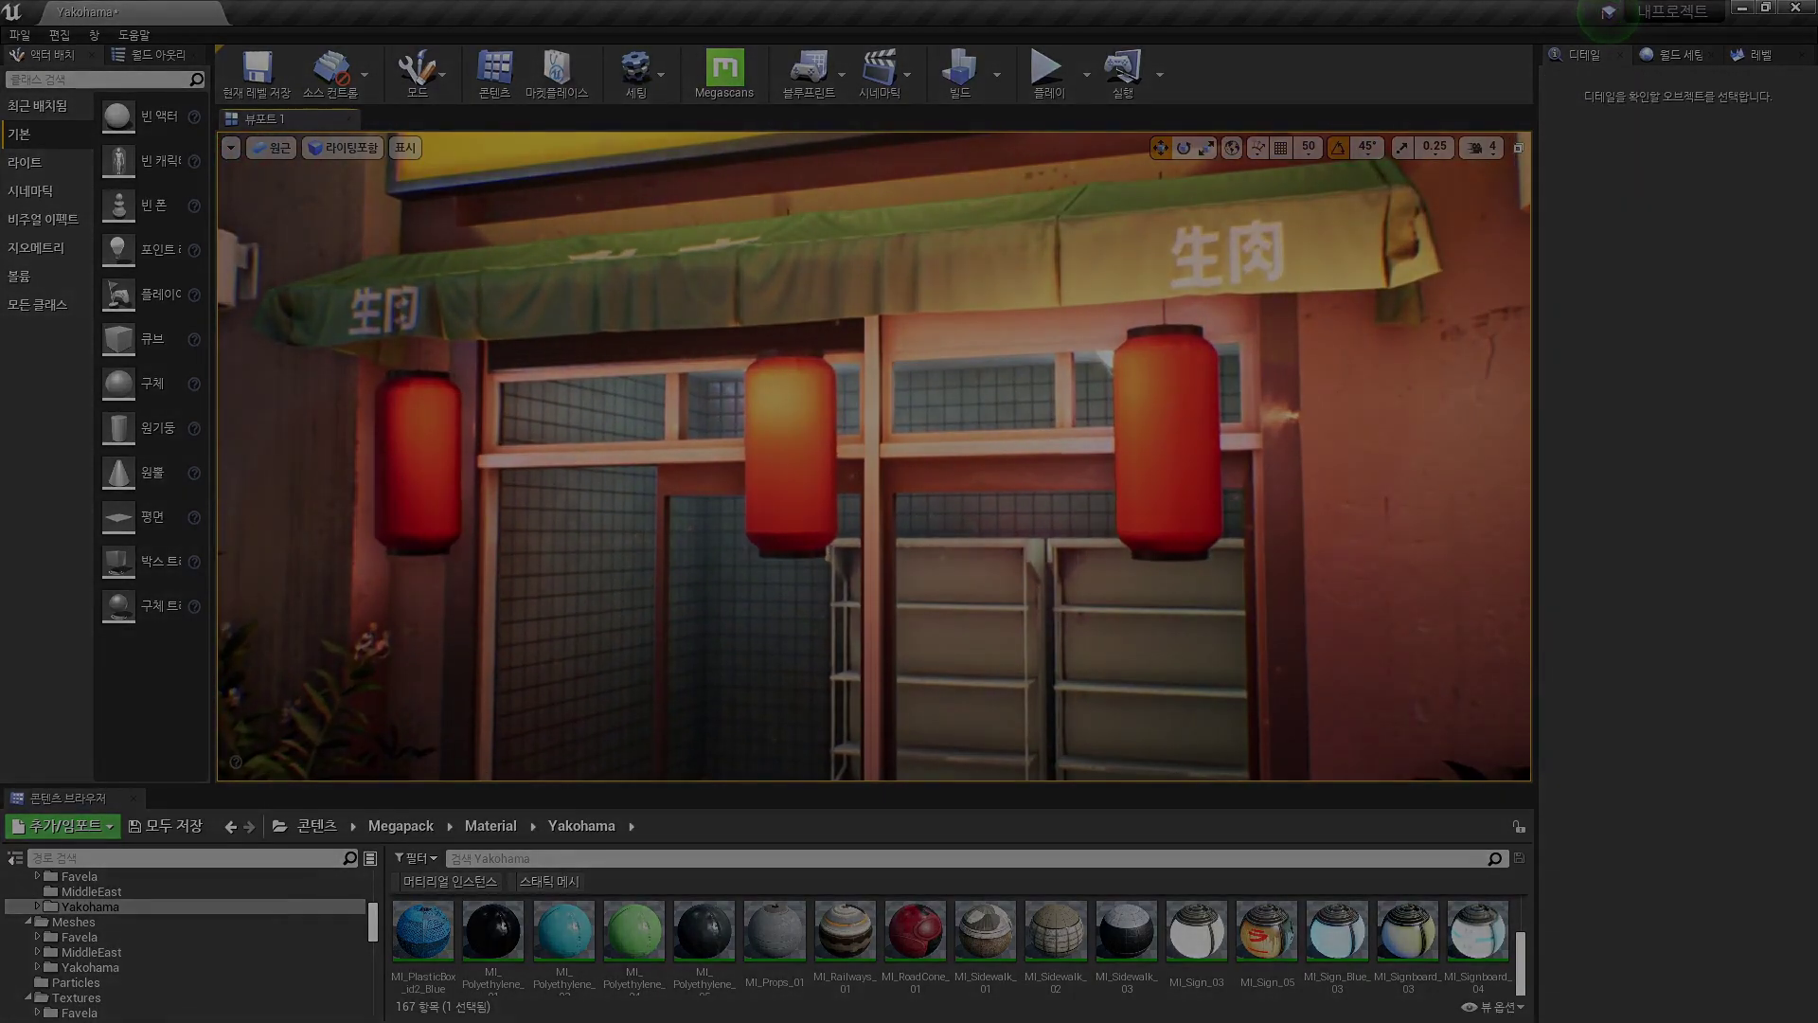